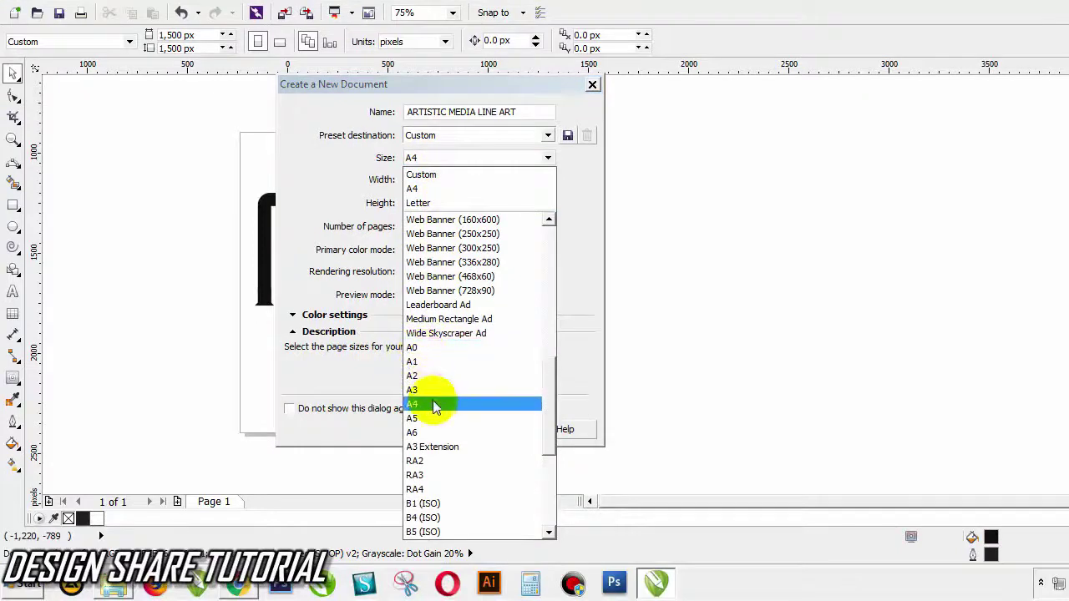
Step: Create the new document at A3 size in landscape orientation
click(426, 390)
click(445, 429)
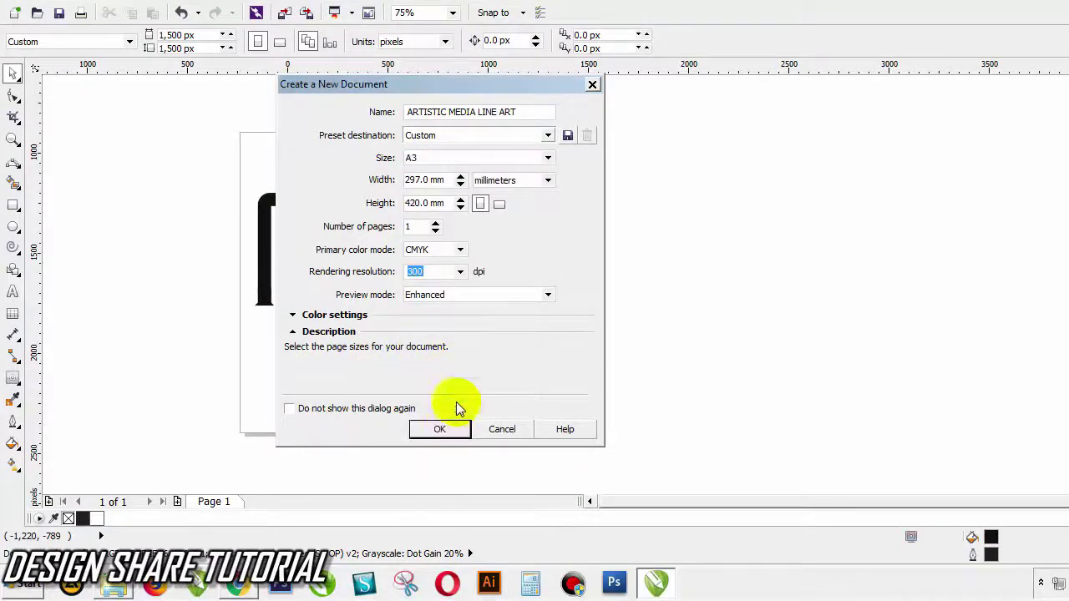
click(499, 203)
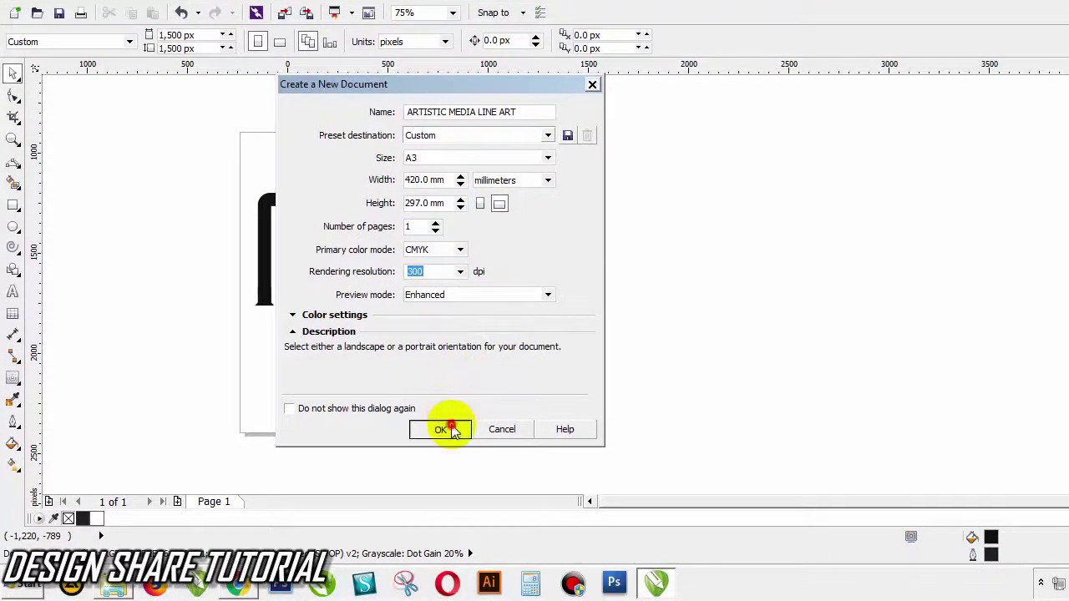
click(449, 426)
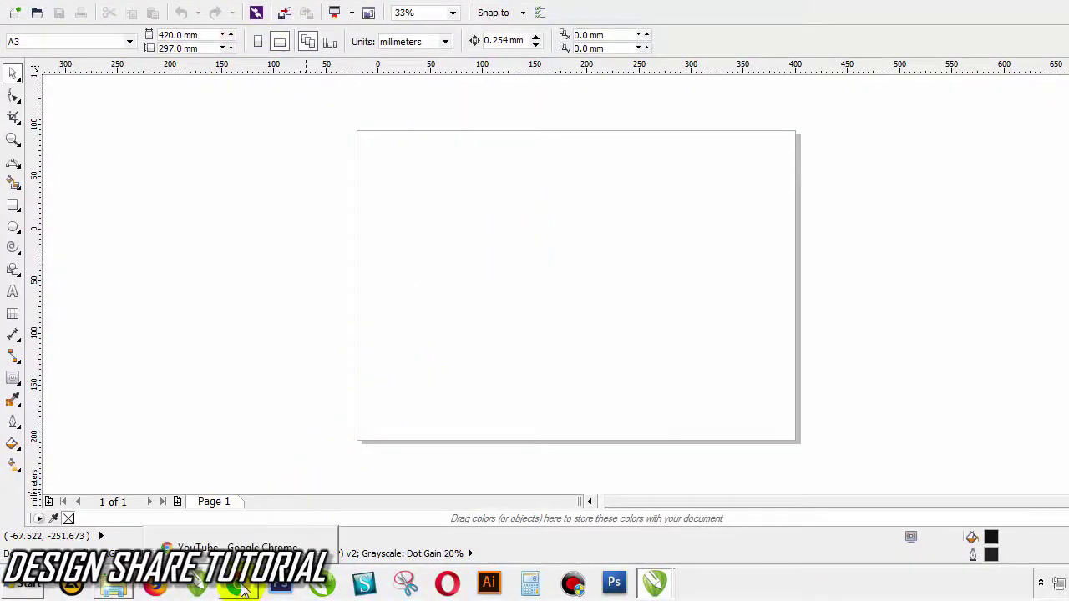
Step: Switch to Google Chrome to find the reference portrait photo
click(242, 589)
click(632, 10)
click(750, 13)
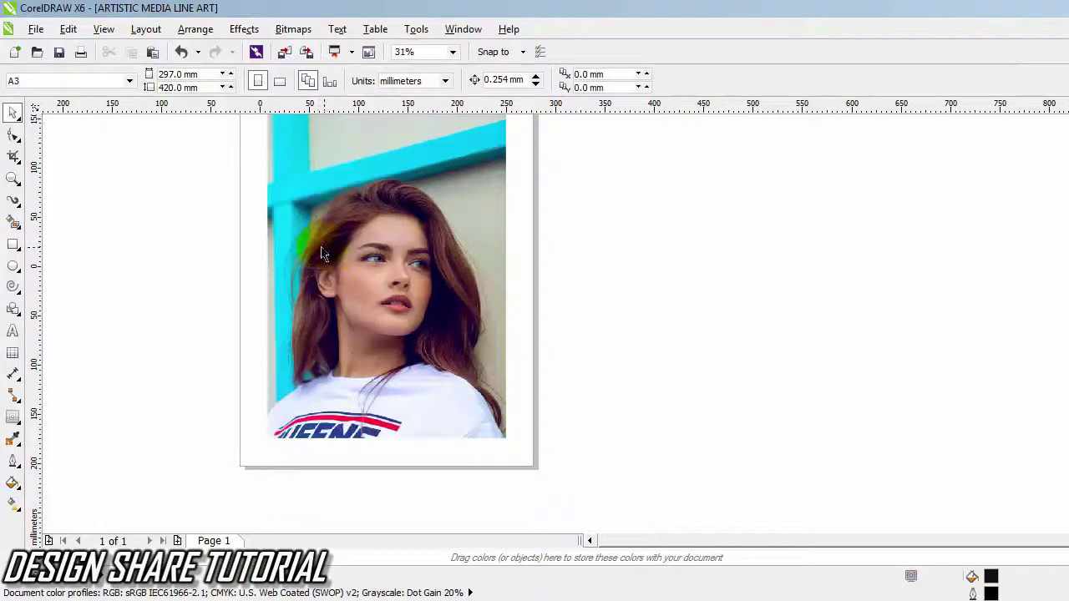
Step: Lock the imported portrait photo in place on the page
scroll(280, 250, down, 3)
scroll(260, 246, up, 3)
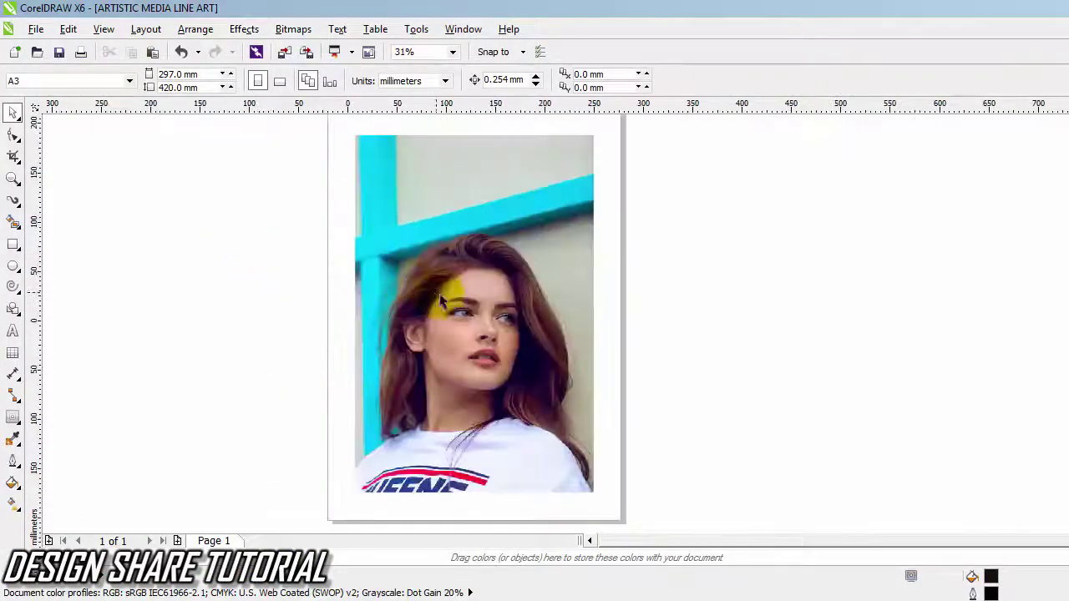
scroll(440, 298, up, 2)
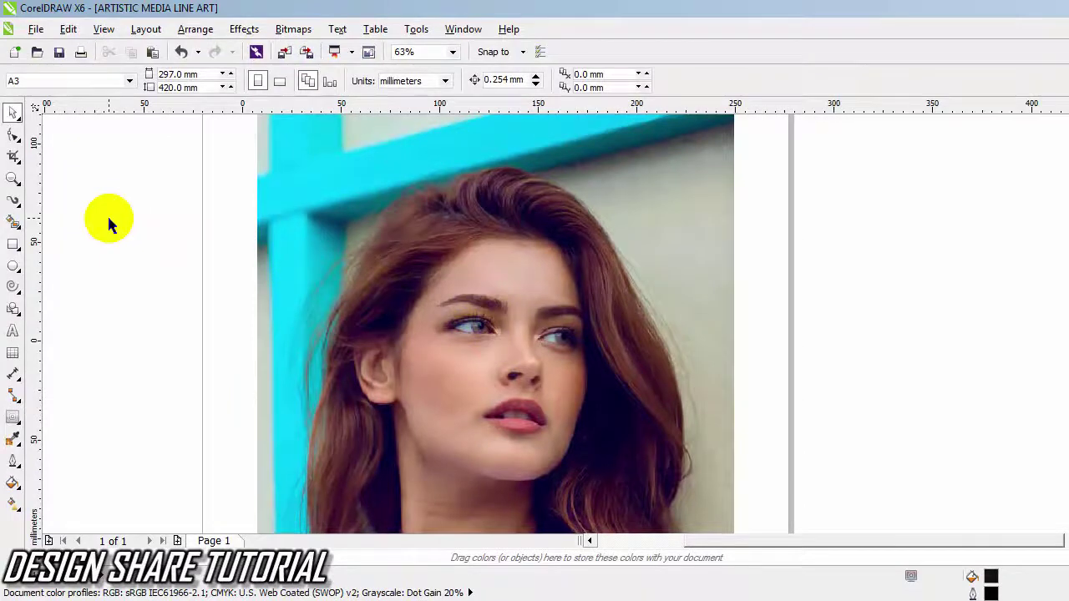
click(387, 245)
right_click(405, 208)
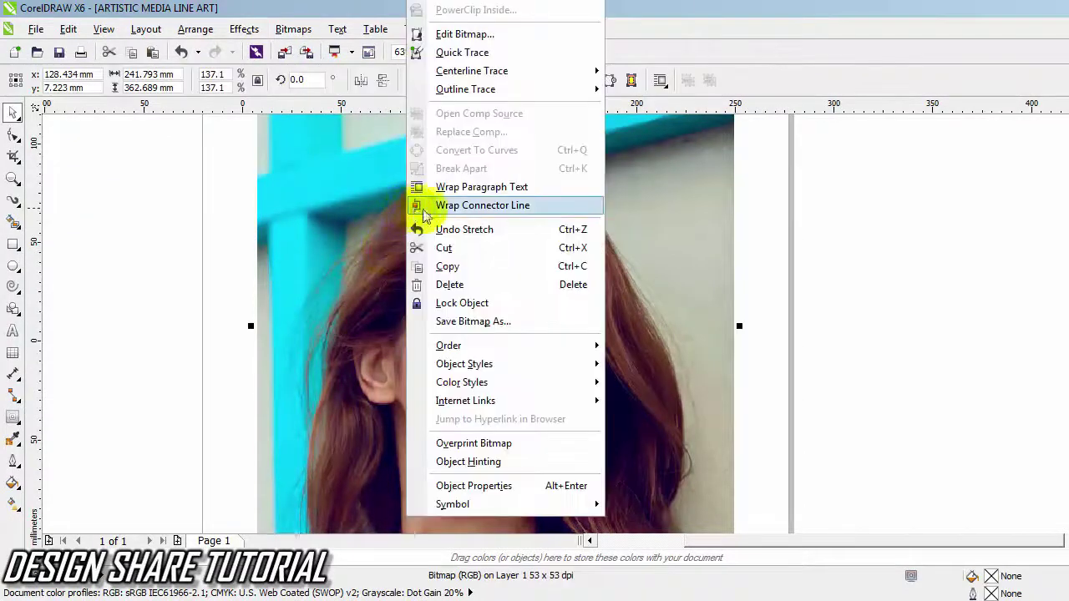
click(474, 302)
Step: With the Artistic Media tool, trace a 5.262 mm wide stroke along the forehead hairline into the hair
click(12, 203)
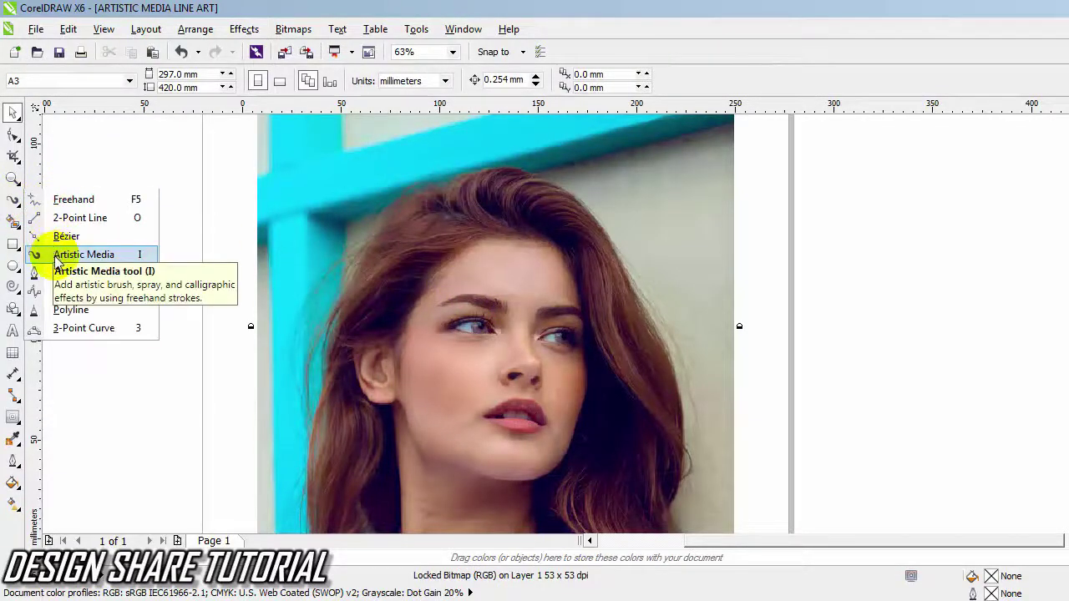
click(84, 255)
scroll(501, 296, up, 3)
scroll(501, 298, down, 3)
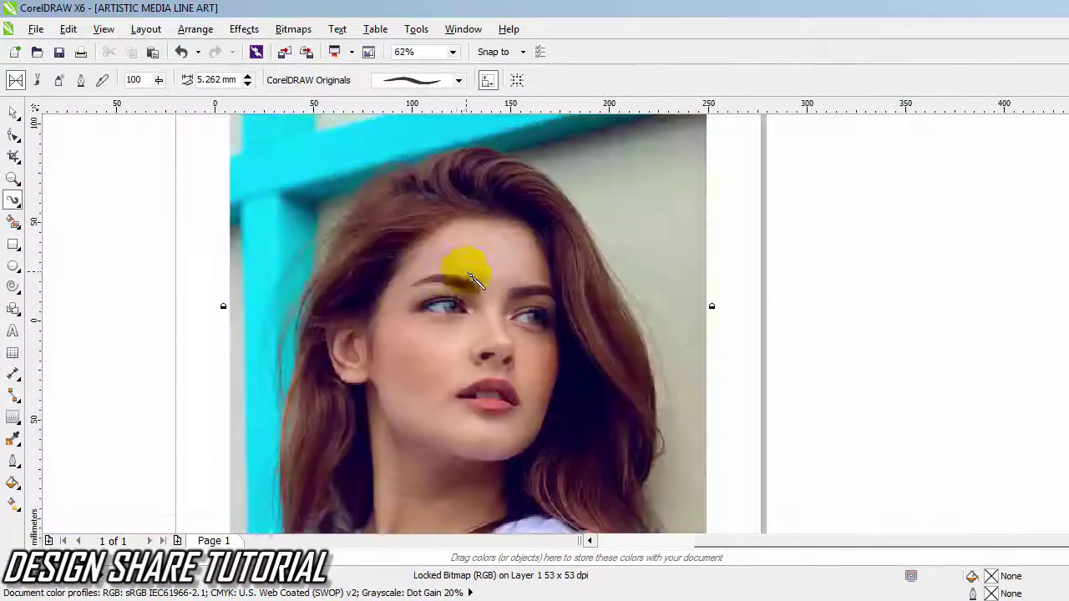
scroll(501, 247, down, 2)
scroll(495, 247, up, 4)
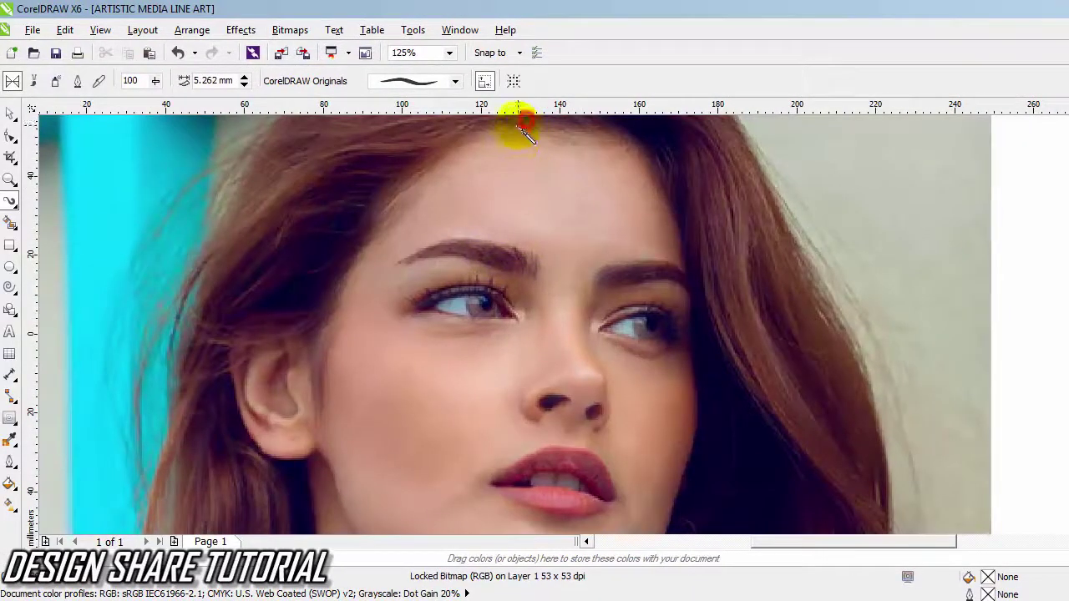
drag(523, 125, 450, 171)
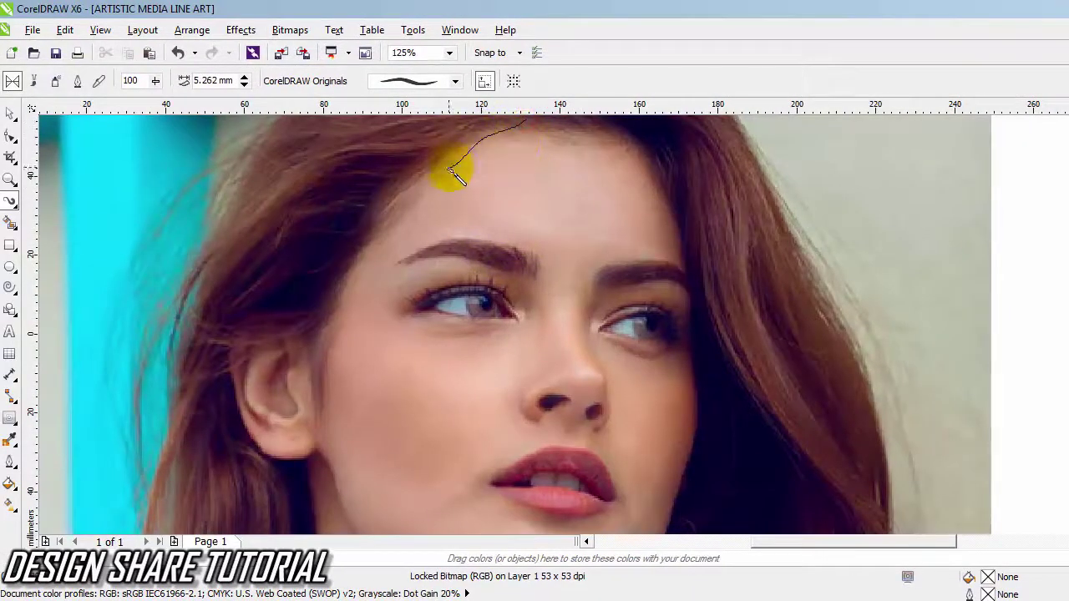
drag(322, 208, 288, 215)
scroll(442, 227, down, 2)
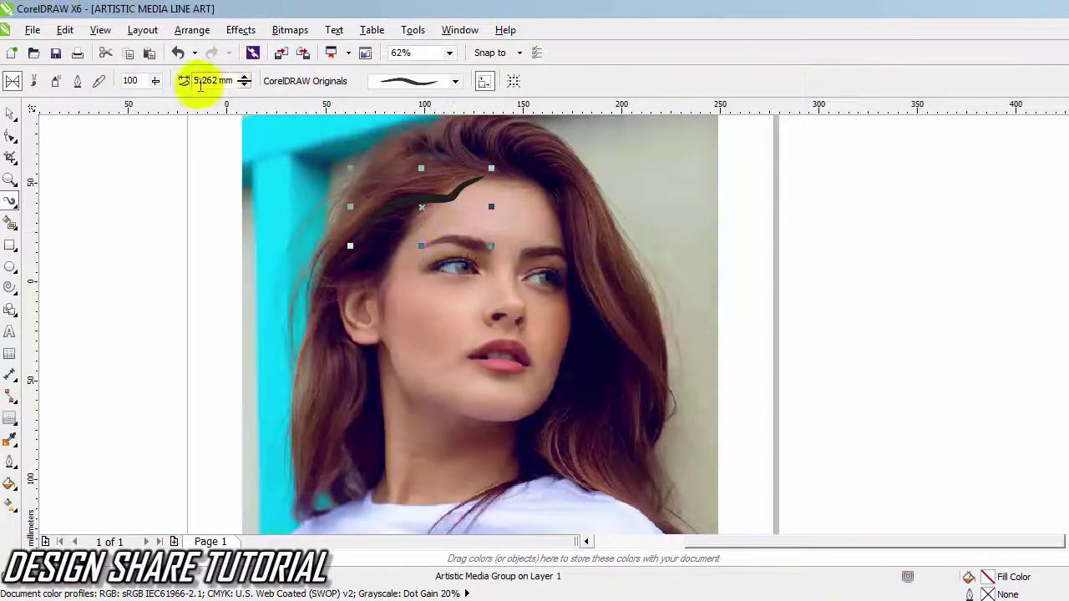
Step: Set the stroke width to 3.262 mm and trace the hair strands above the ear and the ear's outer edge
click(241, 83)
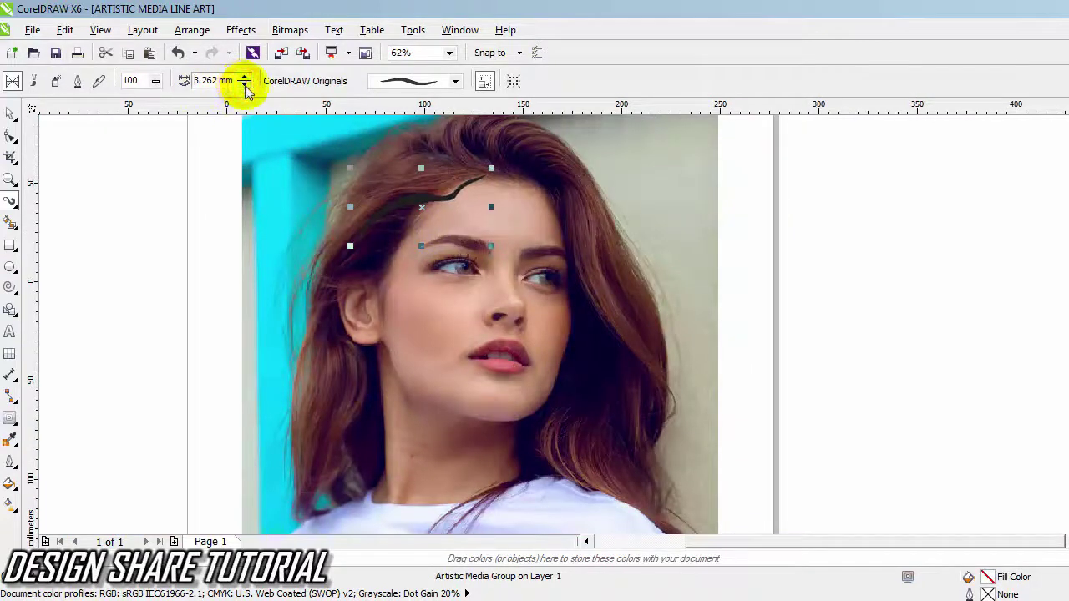
scroll(376, 250, up, 2)
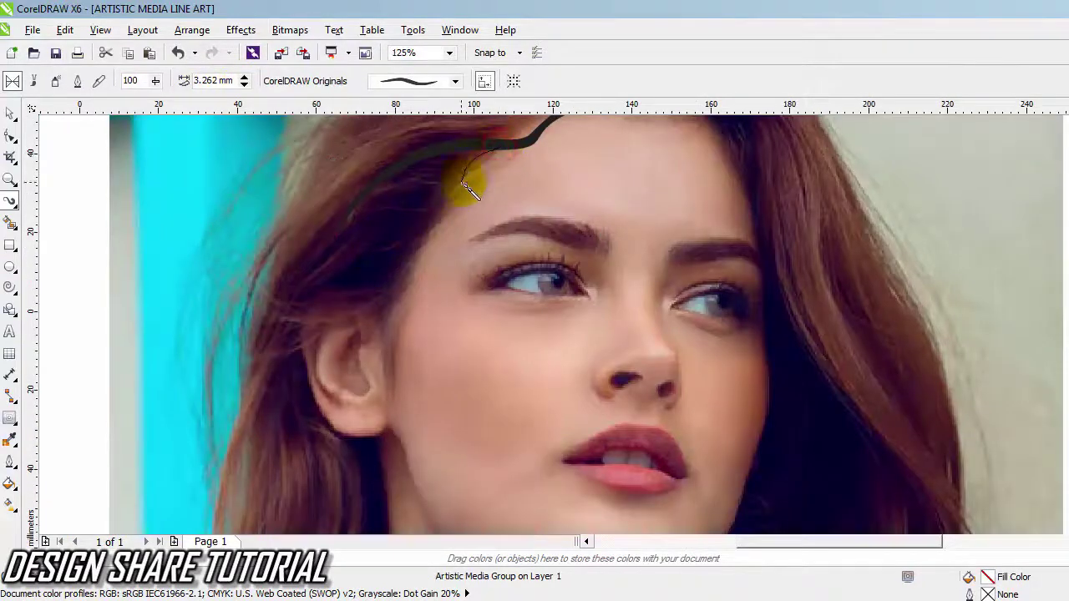
drag(396, 266, 238, 331)
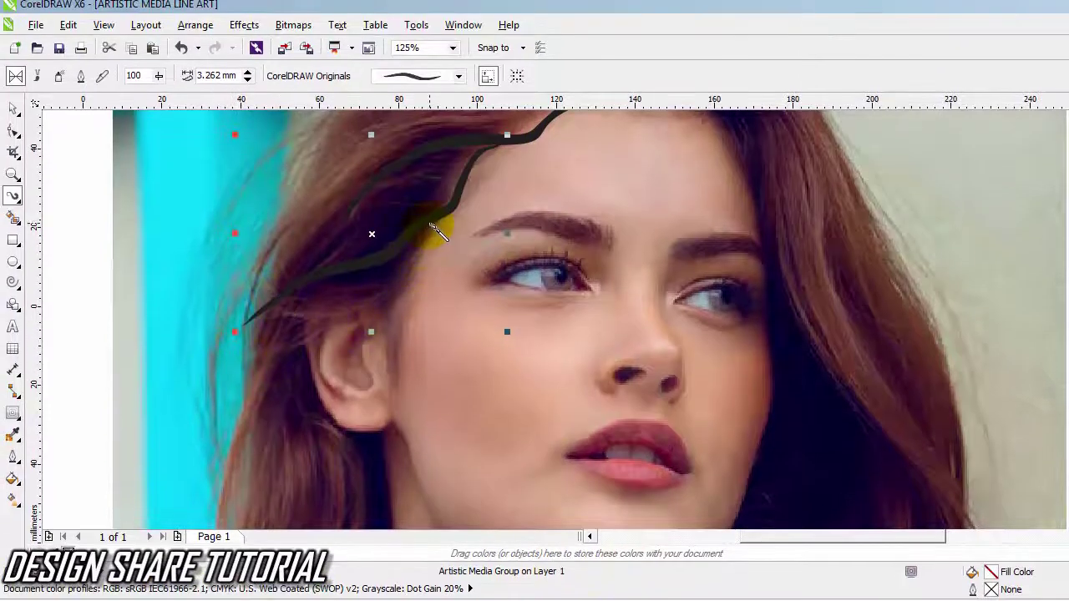
mouse_move(391, 284)
mouse_down()
mouse_move(326, 310)
mouse_move(236, 374)
mouse_up()
scroll(426, 284, down, 2)
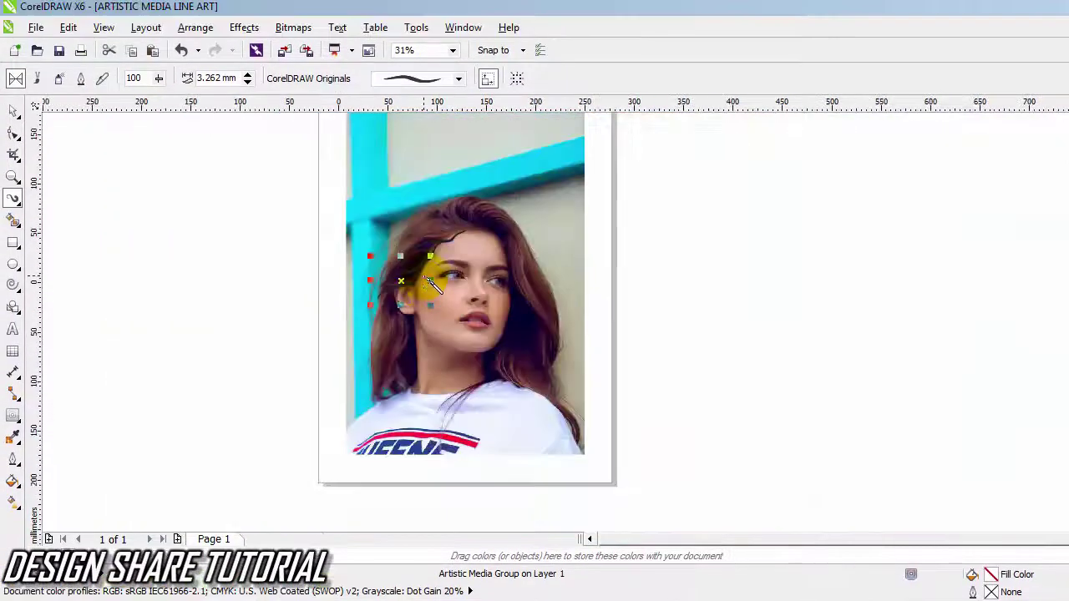
scroll(426, 288, up, 1)
scroll(432, 294, up, 1)
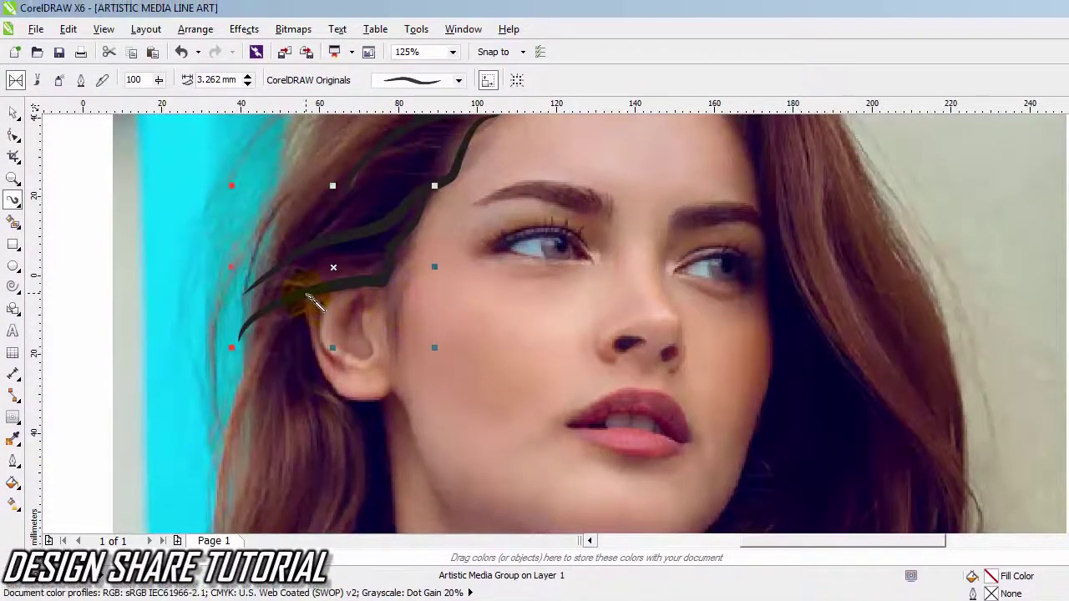
scroll(418, 317, down, 1)
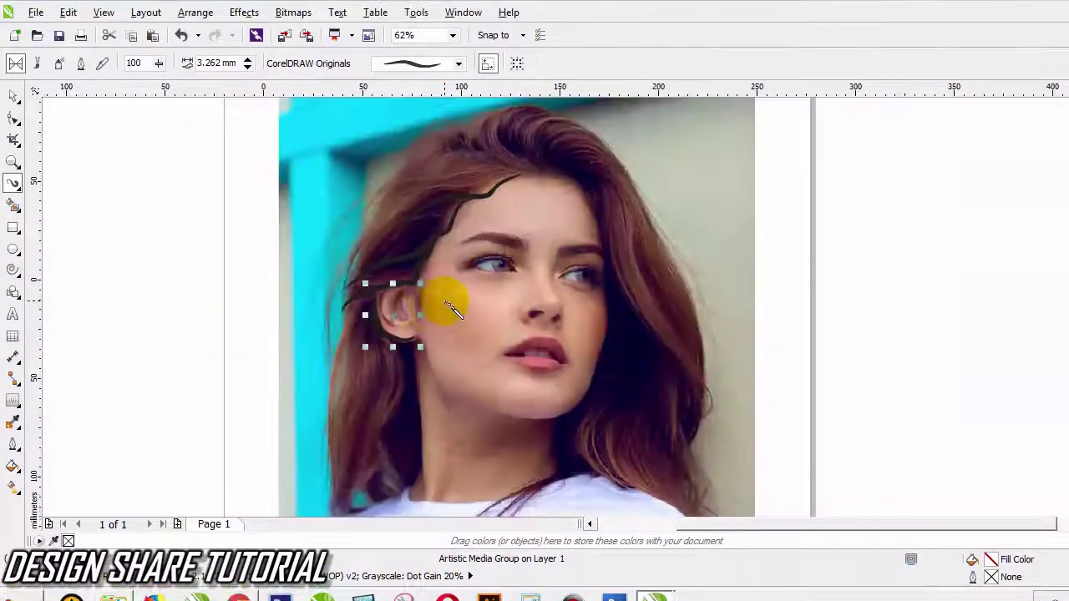
Step: Set the stroke width to 1.762 mm and trace the inner folds of the ear
scroll(429, 298, up, 1)
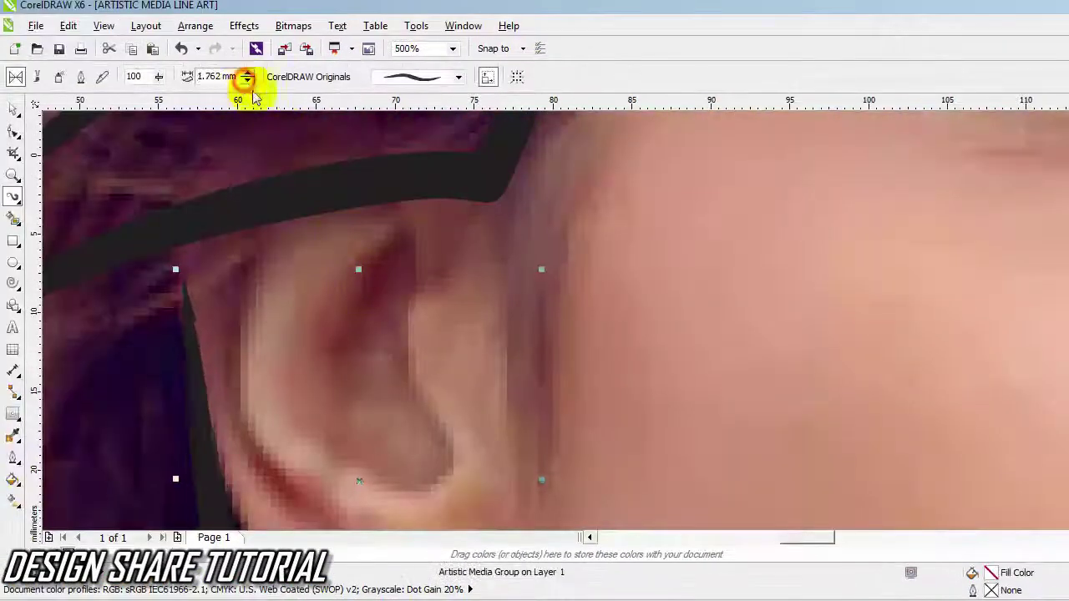
scroll(394, 297, down, 2)
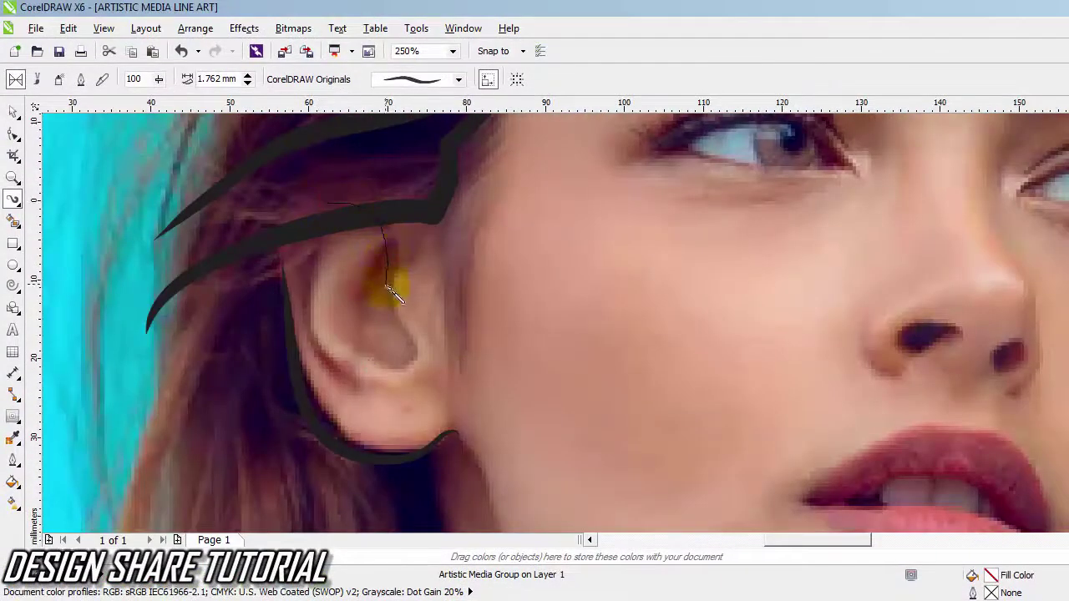
drag(386, 285, 367, 349)
mouse_move(336, 213)
mouse_down()
mouse_move(320, 243)
mouse_move(351, 396)
mouse_up()
scroll(477, 264, down, 2)
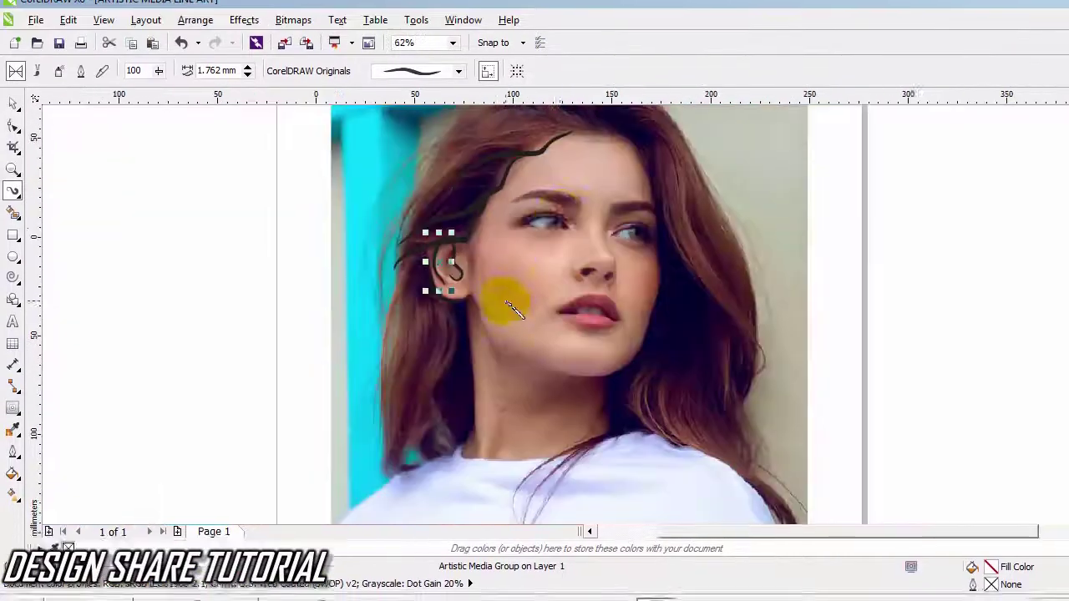
Step: Trace the jawline from the earlobe to the chin and the hairline from mid-forehead down the far side of the face
scroll(506, 303, up, 1)
mouse_move(415, 216)
mouse_down()
mouse_move(439, 307)
mouse_move(678, 380)
mouse_move(740, 312)
mouse_up()
scroll(740, 307, down, 2)
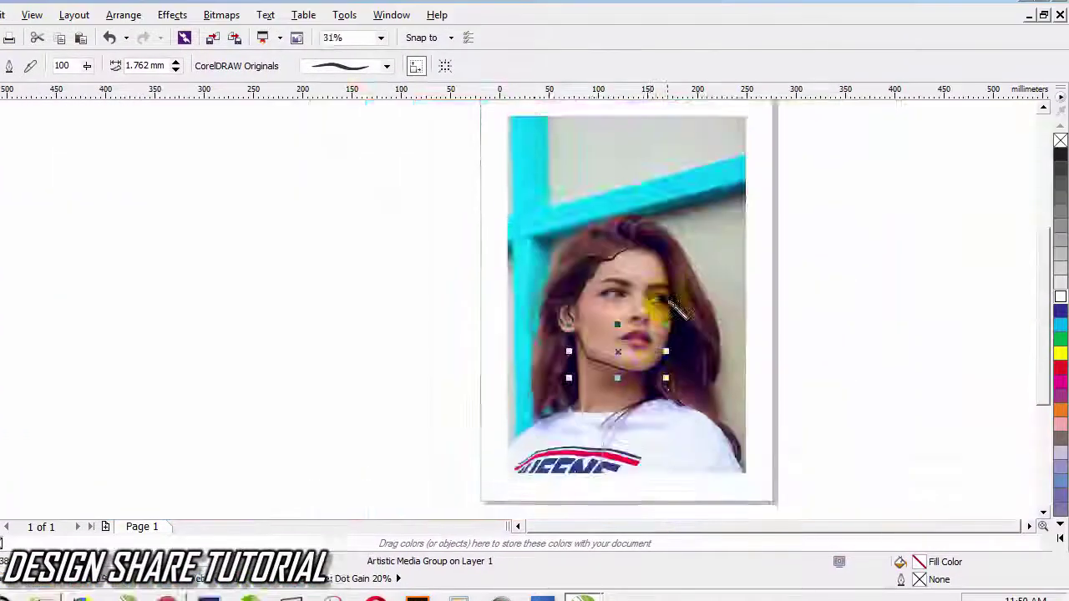
scroll(660, 299, up, 2)
mouse_move(457, 163)
mouse_down()
mouse_move(626, 319)
mouse_move(639, 391)
mouse_up()
scroll(529, 252, down, 2)
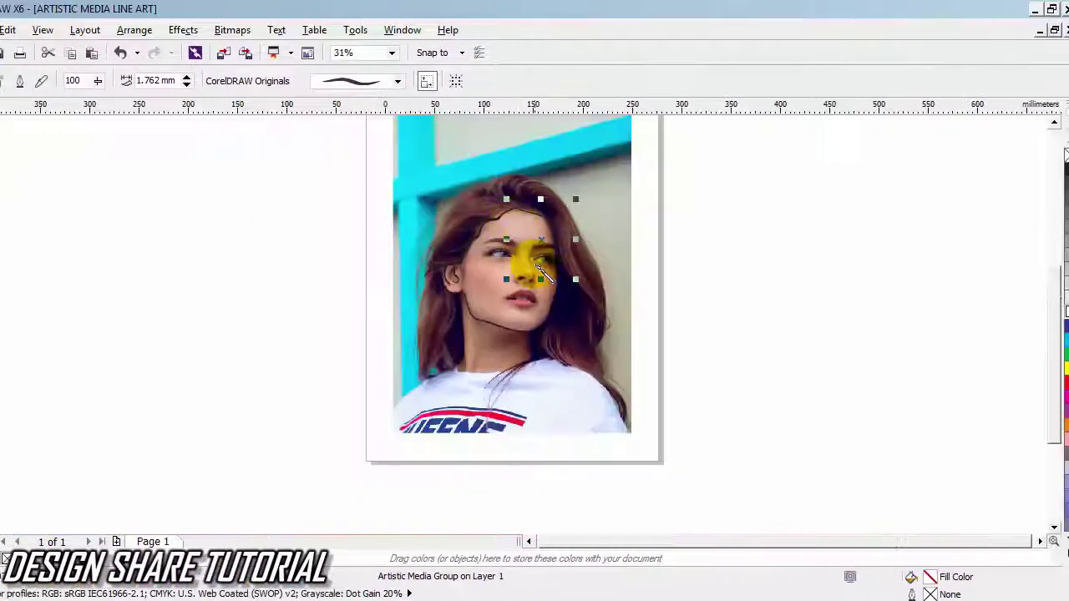
Step: Trace the inner edge of the hair beside the face and the far cheek down to the chin with 3.262 mm strokes
scroll(536, 266, up, 2)
scroll(645, 273, up, 1)
mouse_move(596, 224)
mouse_down()
mouse_move(683, 339)
mouse_move(759, 506)
mouse_up()
drag(572, 182, 493, 454)
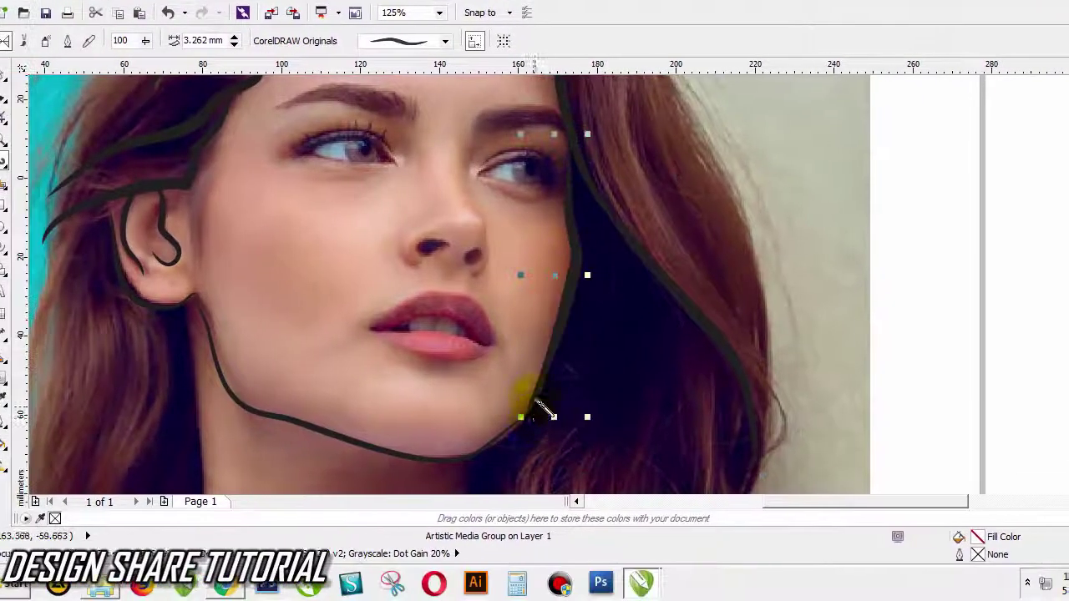
Step: Outline the crown of the hair and its outer contour down the far side of the head
scroll(493, 259, down, 2)
scroll(490, 219, up, 2)
scroll(484, 205, down, 2)
scroll(501, 159, up, 2)
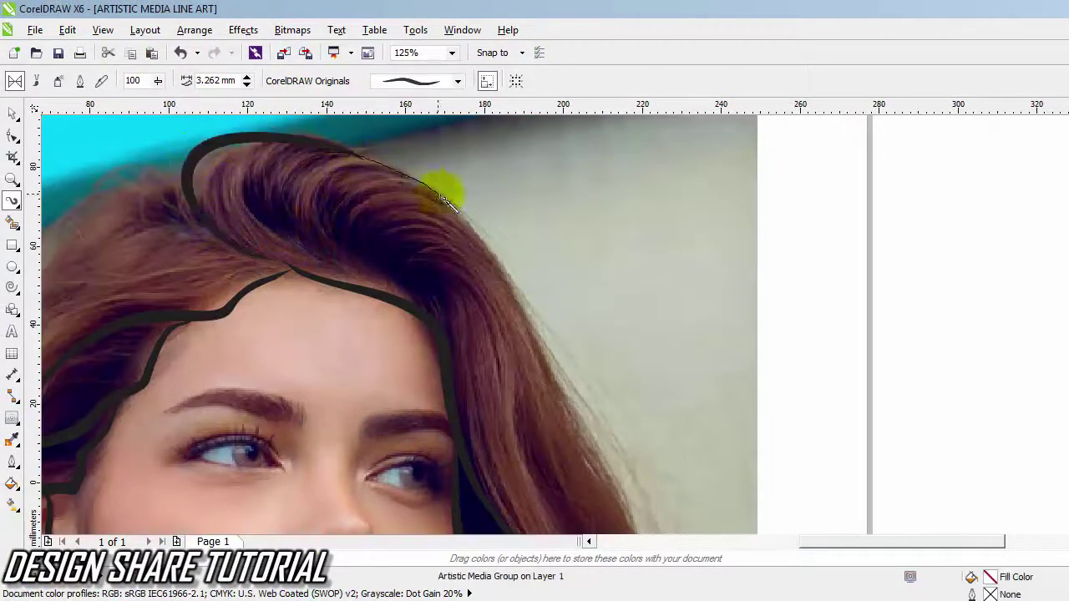
scroll(449, 203, down, 4)
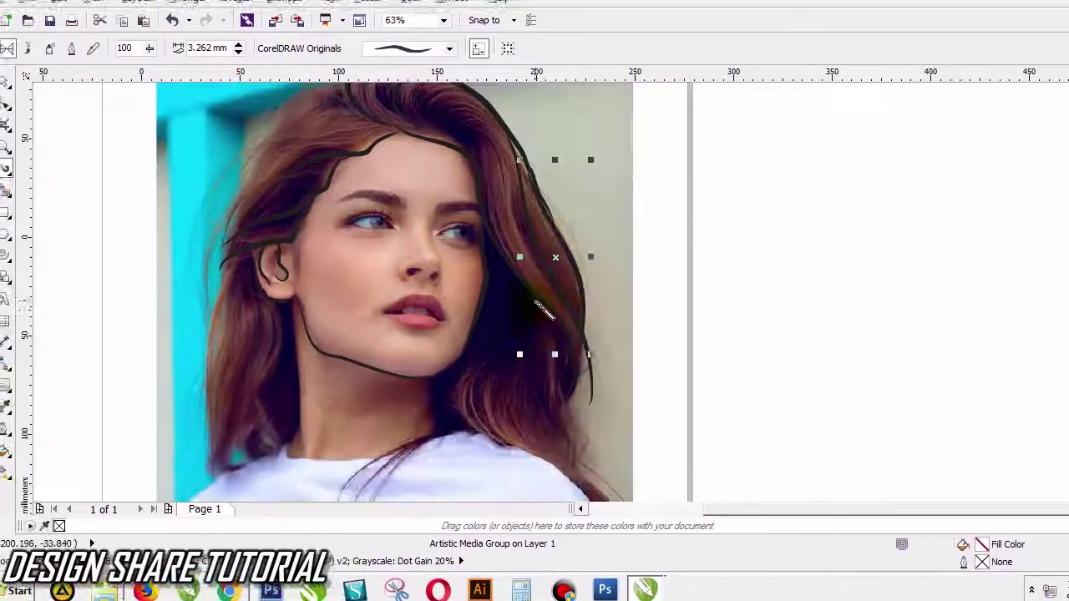
Step: Trace the lower hair edge and the inner strands falling over the far shoulder
drag(533, 290, 573, 487)
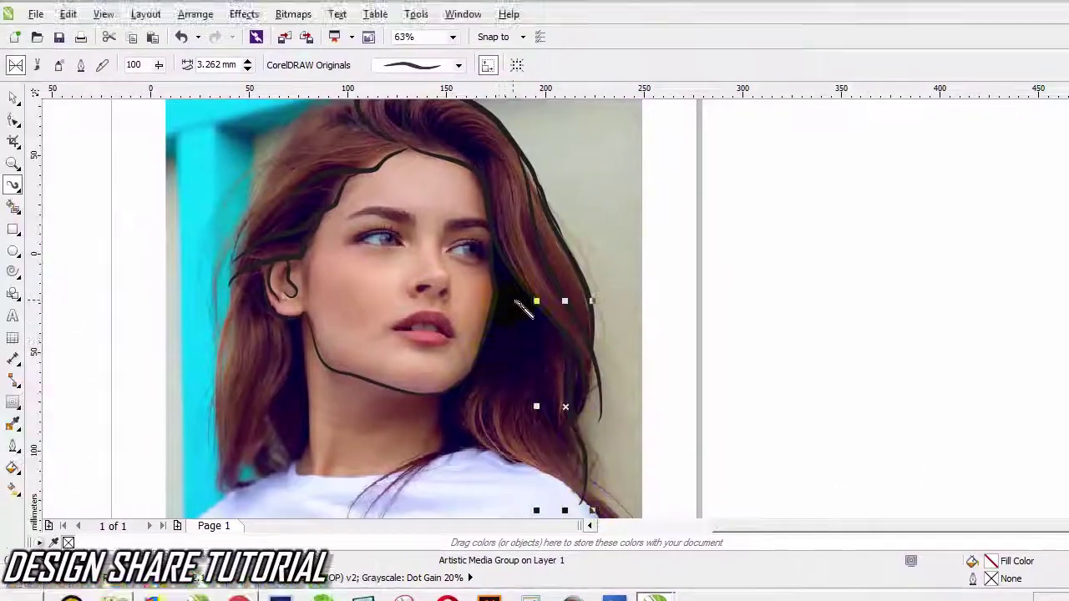
mouse_move(465, 365)
mouse_down()
mouse_move(501, 445)
mouse_move(600, 511)
mouse_up()
drag(473, 336, 596, 476)
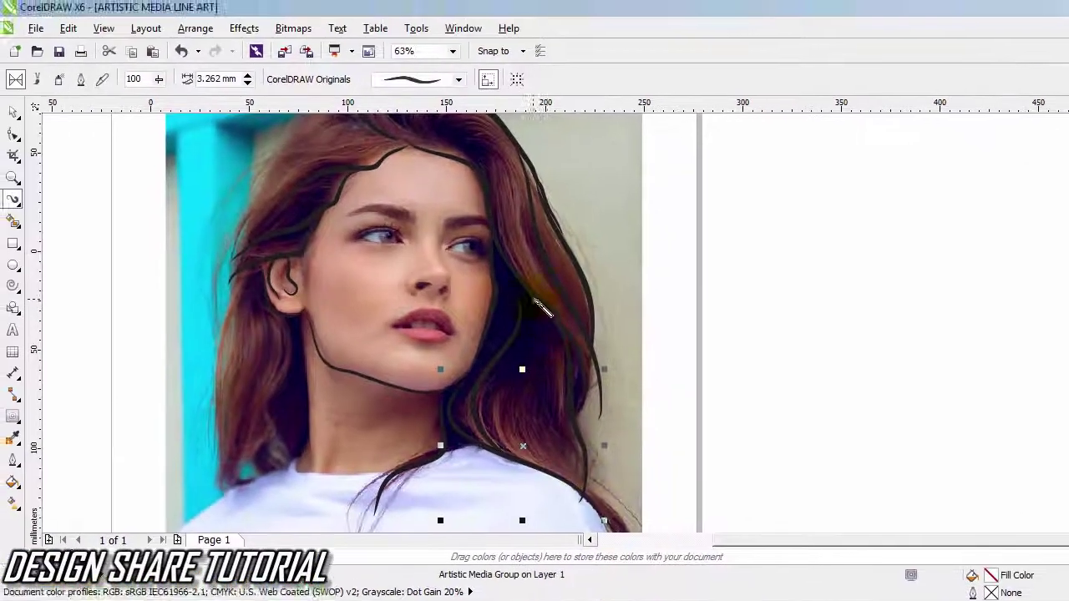
mouse_move(528, 255)
mouse_down()
mouse_move(562, 450)
mouse_move(576, 456)
mouse_up()
drag(535, 302, 525, 442)
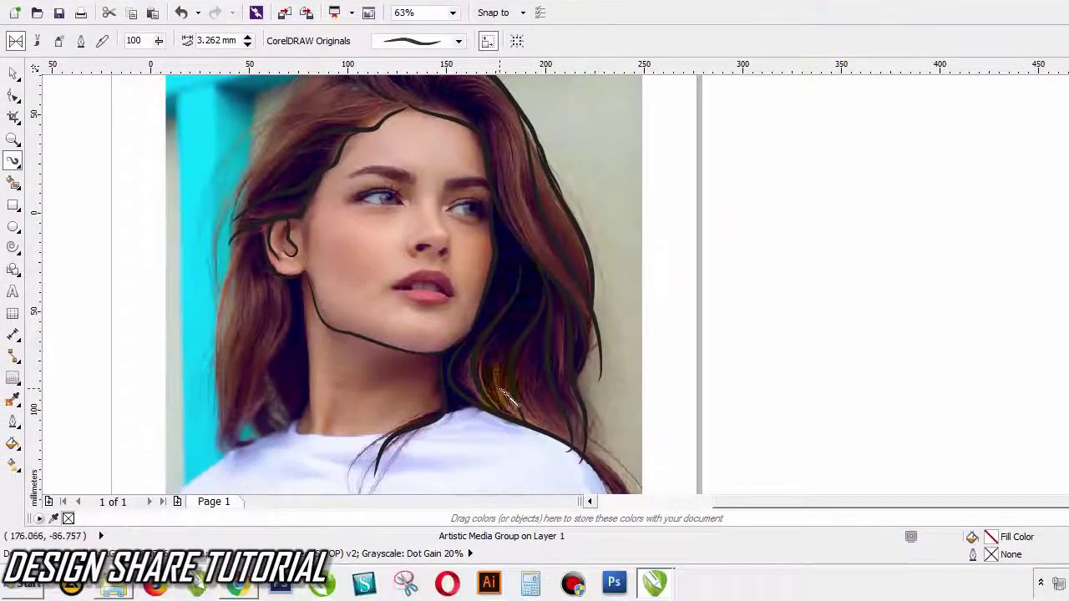
drag(501, 388, 511, 407)
Step: Trace the hair strands falling from behind the ear beside the neck
scroll(292, 339, up, 1)
mouse_move(318, 209)
mouse_down()
mouse_move(314, 267)
mouse_move(203, 500)
mouse_up()
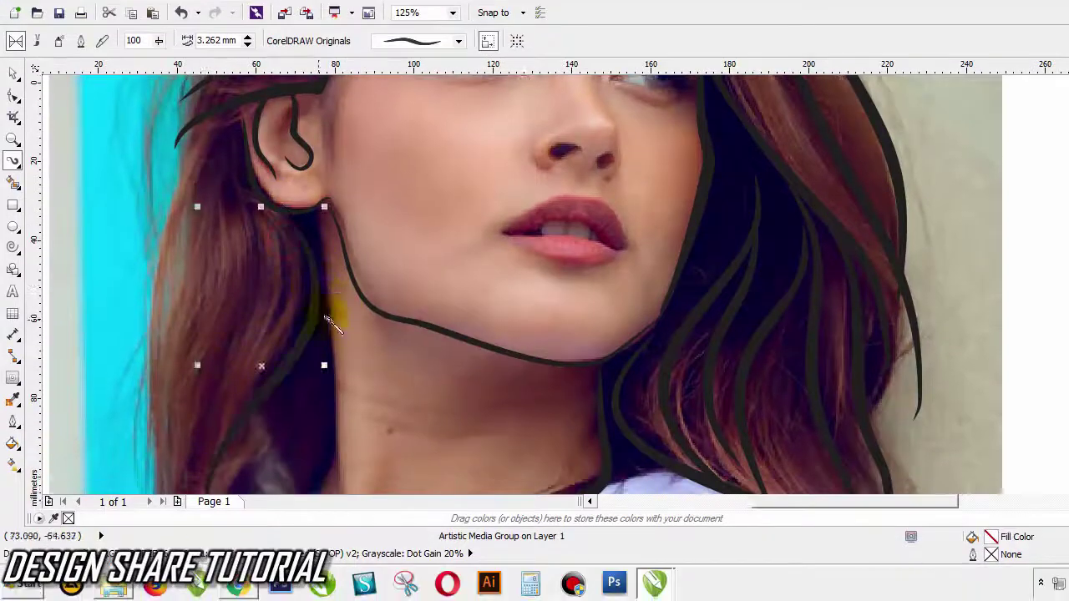
scroll(330, 312, down, 1)
drag(308, 299, 299, 464)
drag(348, 259, 303, 416)
drag(352, 295, 320, 451)
Step: Outline the outer edge of the hair from the crown down the ear side and add a strand beside the crown
scroll(426, 170, up, 3)
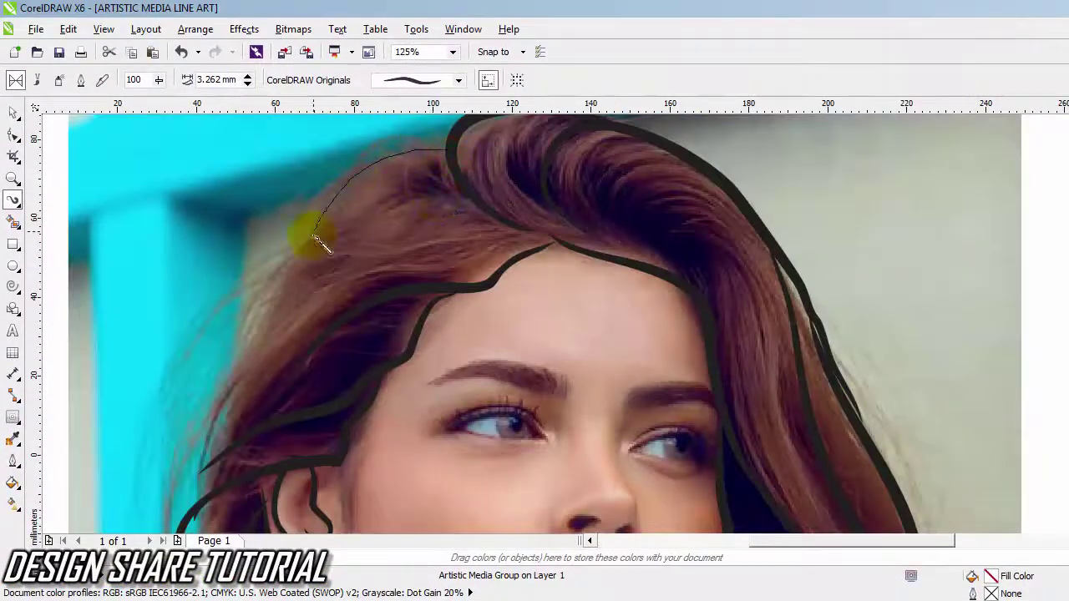
drag(320, 242, 317, 246)
scroll(318, 247, down, 3)
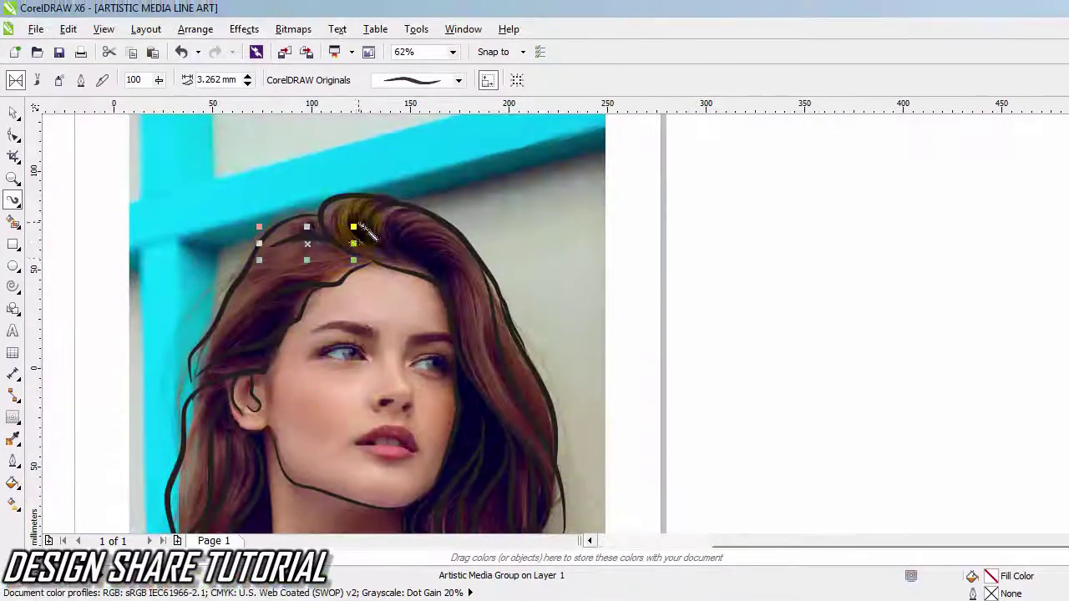
Step: Add inner strands sweeping from the crown down the far side of the hair
scroll(362, 228, up, 3)
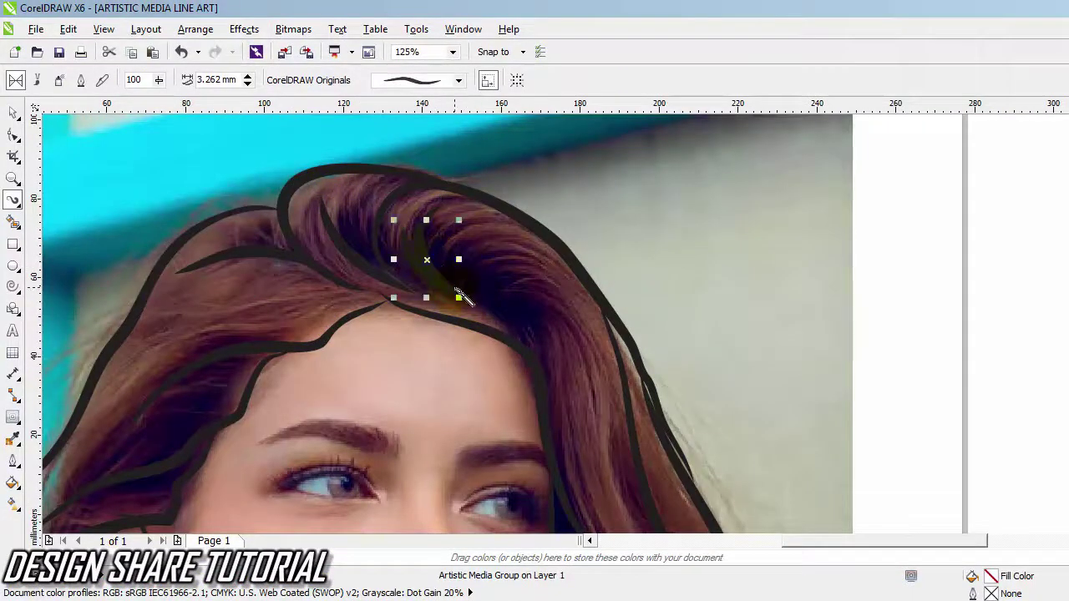
mouse_move(445, 226)
mouse_down()
mouse_move(560, 299)
mouse_move(609, 379)
mouse_up()
scroll(501, 301, down, 1)
drag(477, 286, 595, 461)
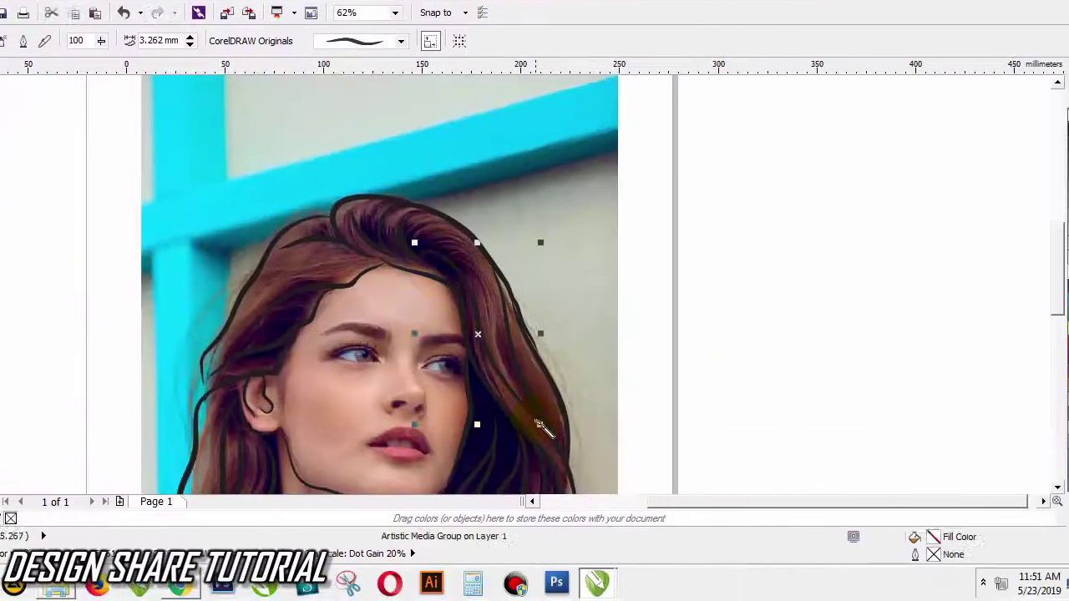
scroll(418, 279, up, 3)
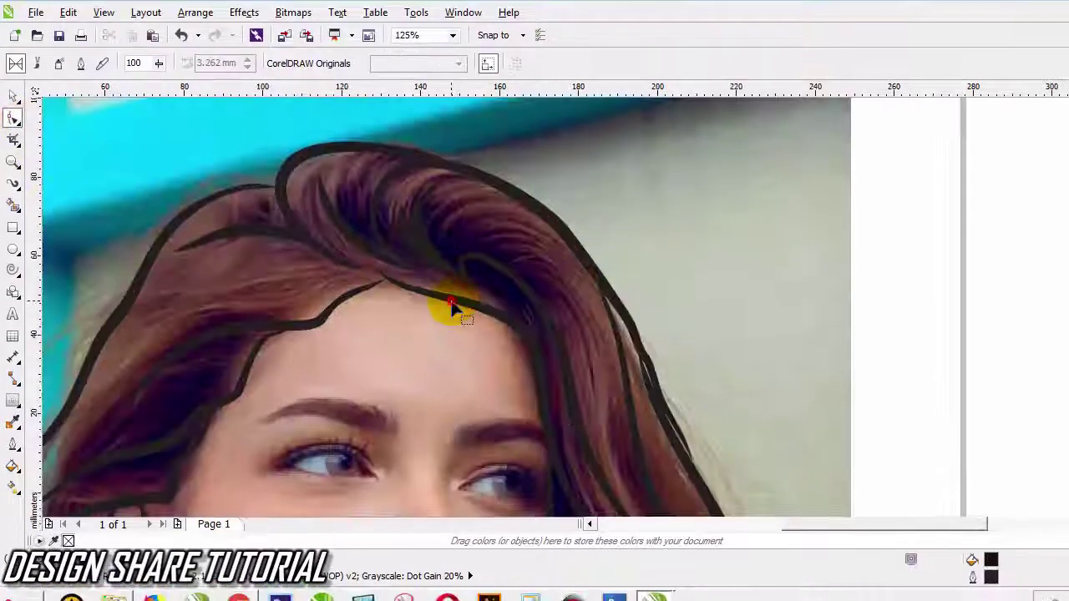
Step: Reshape the hairline stroke over the far side of the forehead by adjusting its curve nodes
click(450, 302)
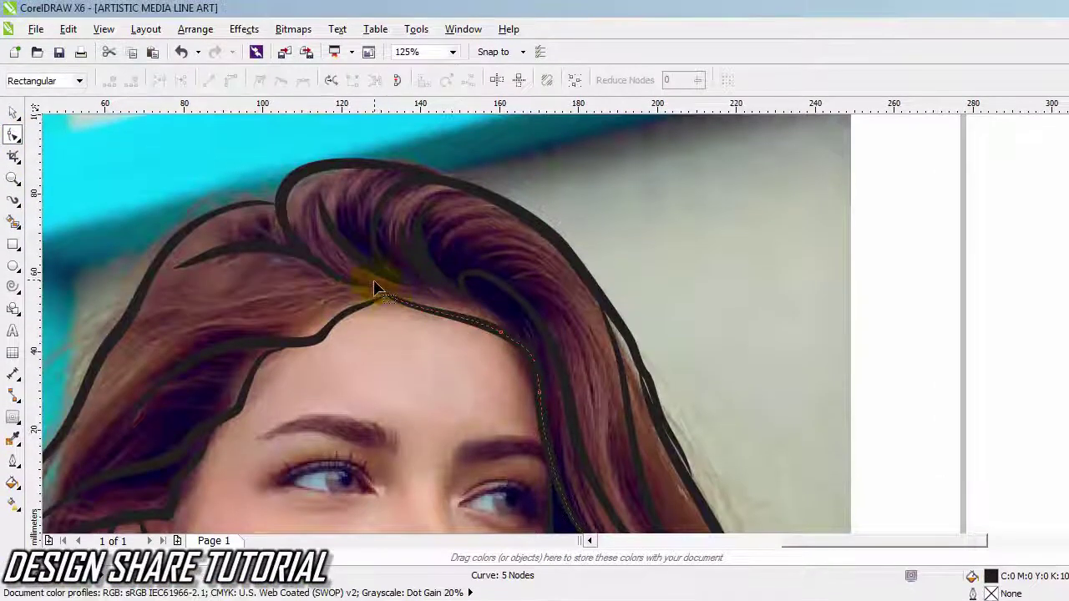
drag(380, 275, 377, 255)
drag(498, 318, 480, 292)
scroll(520, 274, down, 1)
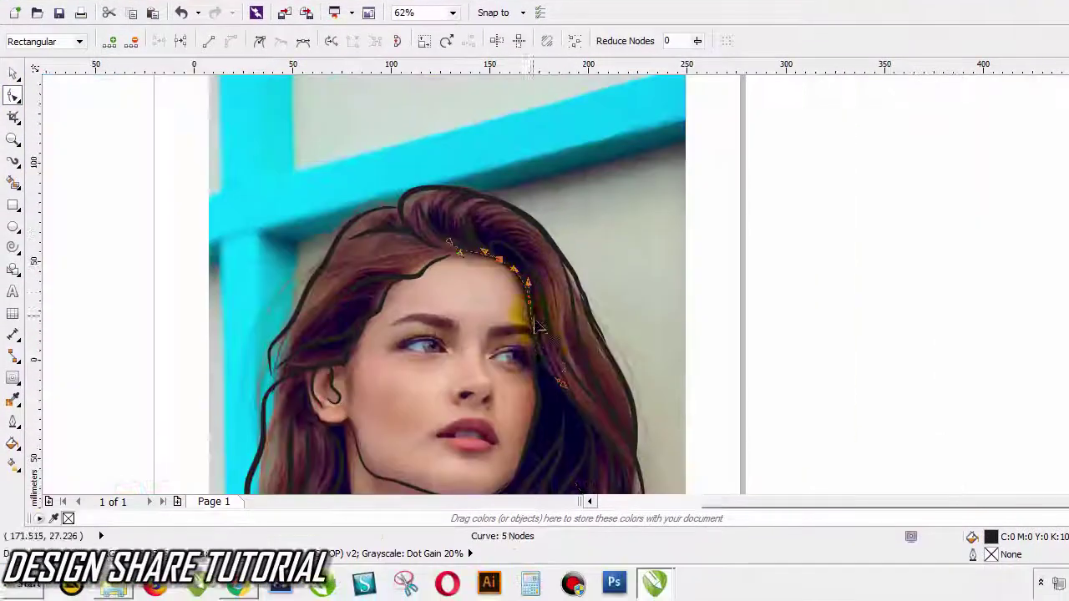
scroll(535, 326, up, 3)
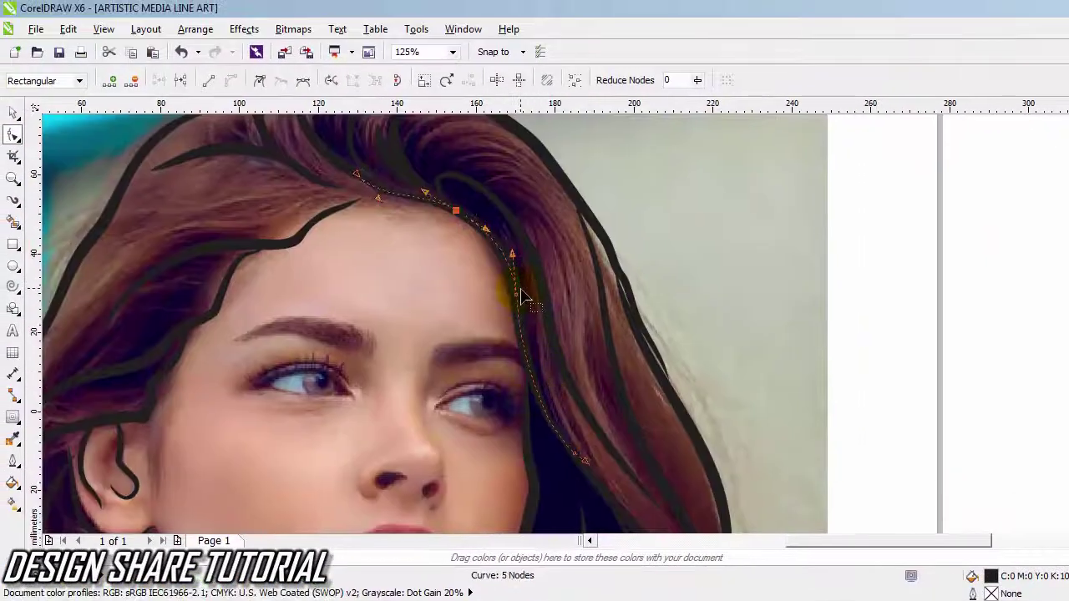
scroll(506, 260, down, 1)
key(space)
click(421, 288)
Step: Fill the near eyebrow with overlapping Artistic Media hair strokes, using a stroke width of 1.262 mm
scroll(416, 286, up, 2)
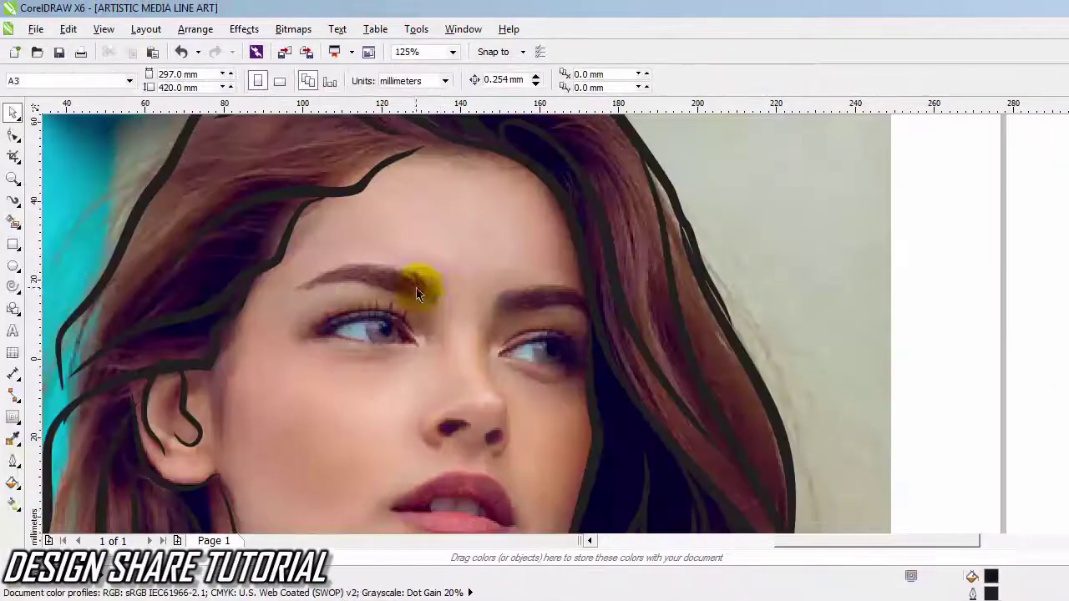
scroll(411, 281, down, 1)
scroll(371, 282, up, 1)
scroll(568, 265, up, 1)
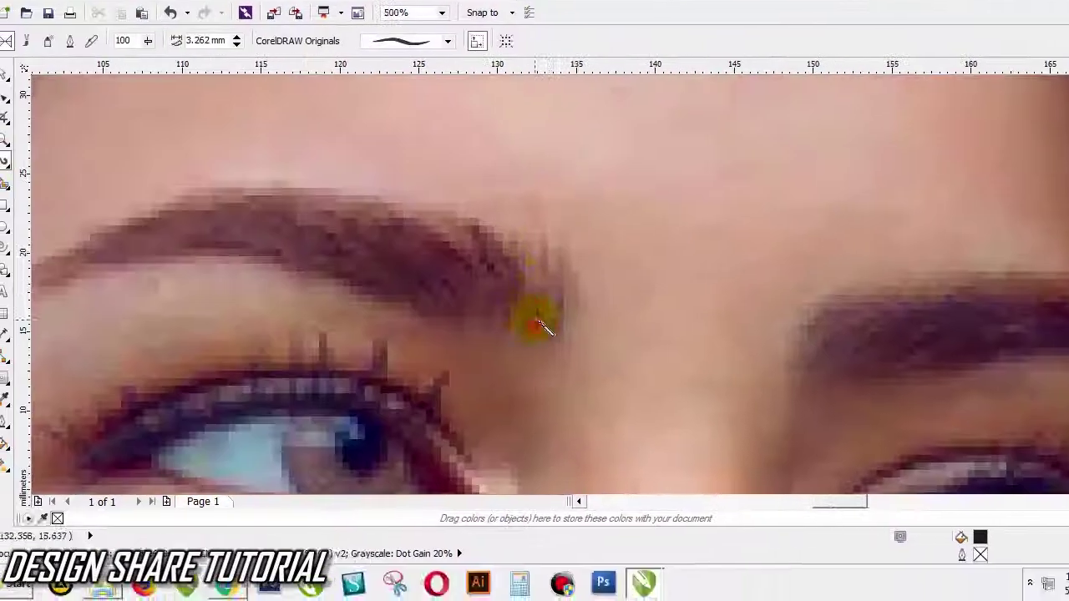
scroll(547, 355, down, 1)
drag(578, 328, 523, 274)
click(243, 86)
mouse_move(563, 311)
mouse_down()
mouse_move(457, 268)
mouse_move(497, 285)
mouse_up()
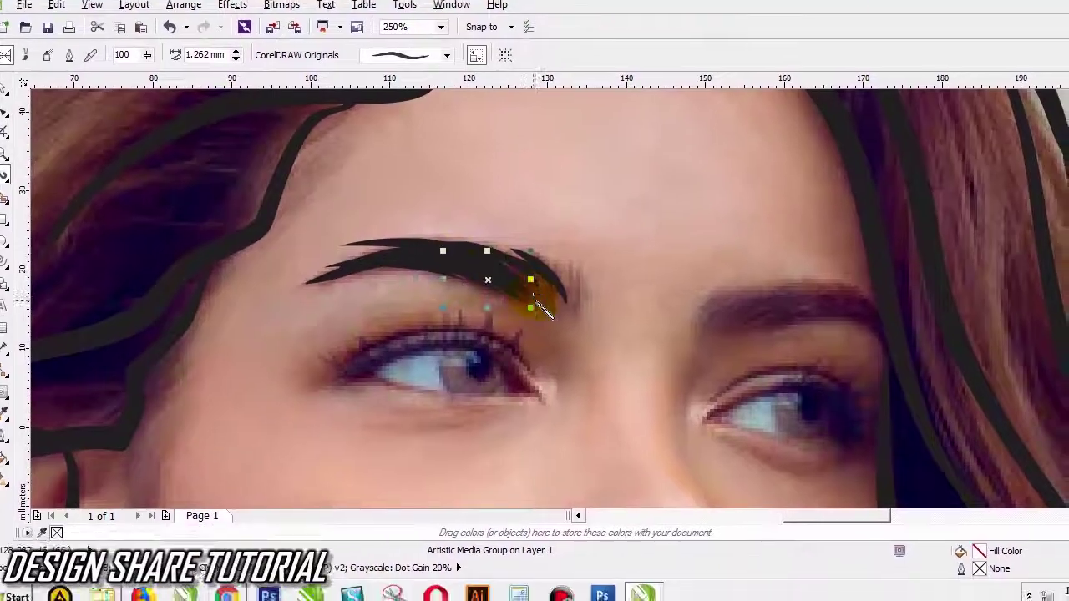
mouse_move(547, 303)
mouse_down()
mouse_move(539, 274)
mouse_move(569, 297)
mouse_move(563, 260)
mouse_move(576, 298)
mouse_move(572, 247)
mouse_up()
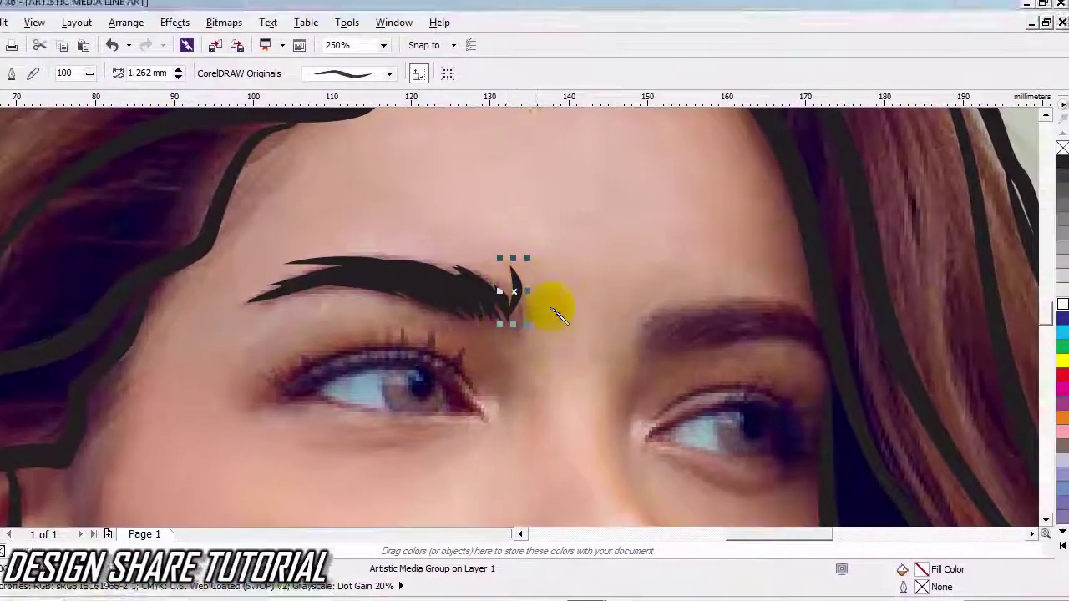
scroll(552, 310, down, 1)
scroll(535, 317, up, 1)
key(ctrl+z)
Step: Set the stroke width to 0.762 mm and add fine hair strokes at the inner end of the near eyebrow
click(178, 77)
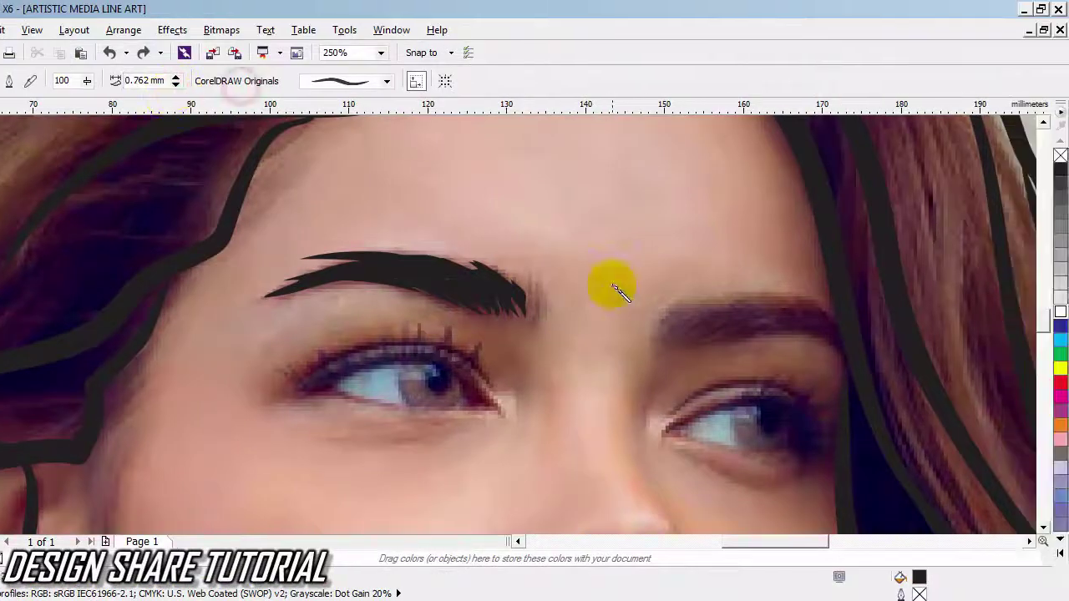
drag(526, 324, 535, 276)
scroll(543, 308, up, 3)
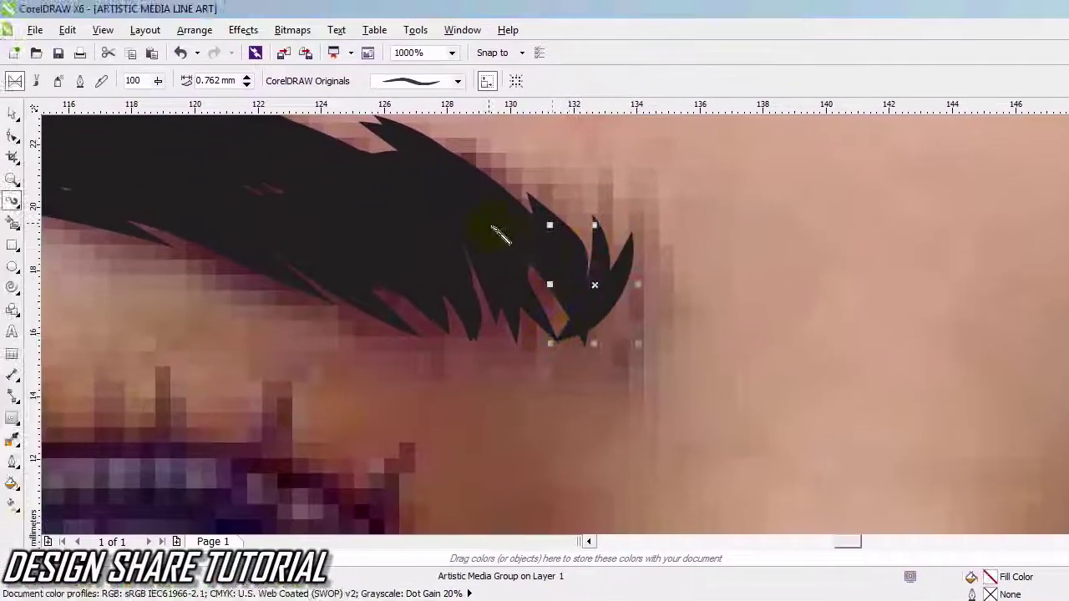
Step: Draw fine hair strokes along the far eyebrow, working from its inner end toward the arch
scroll(562, 320, down, 3)
scroll(633, 348, up, 2)
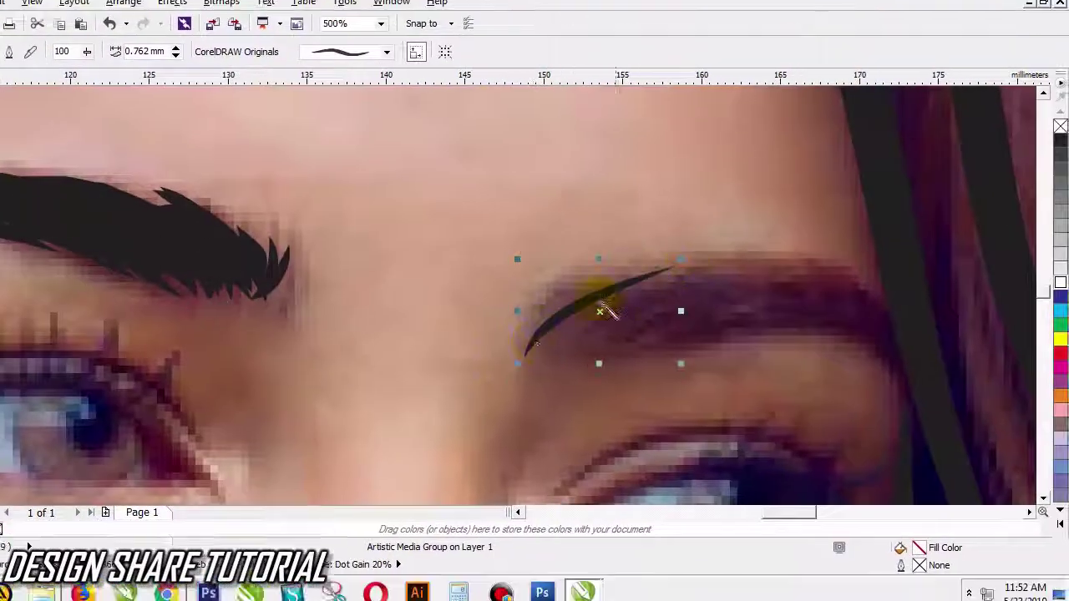
mouse_move(534, 339)
mouse_down()
mouse_move(647, 263)
mouse_move(734, 254)
mouse_move(728, 269)
mouse_up()
mouse_move(602, 331)
mouse_down()
mouse_move(772, 302)
mouse_move(768, 276)
mouse_up()
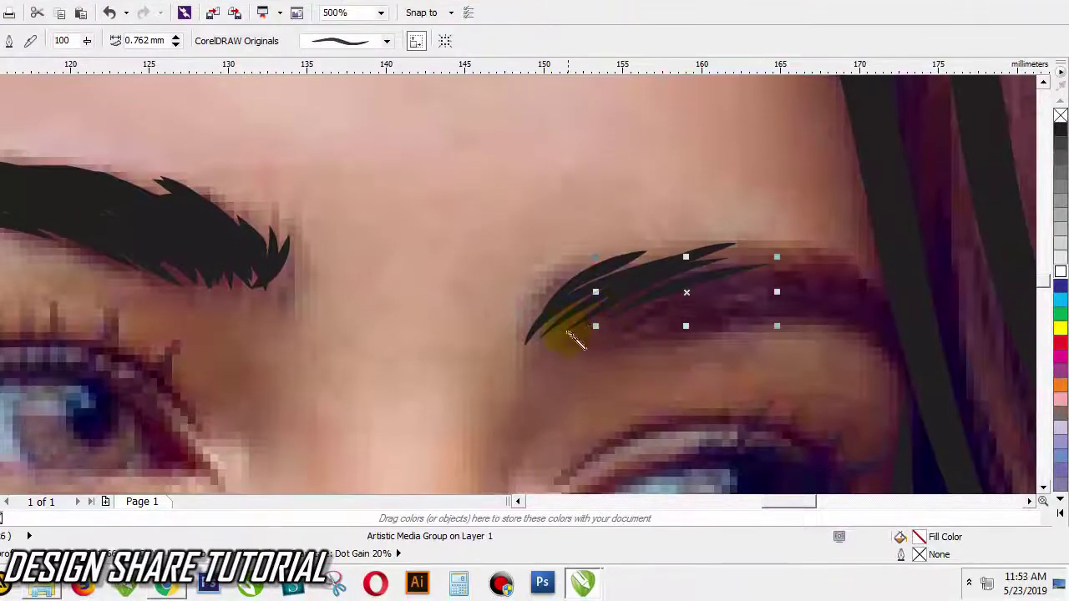
drag(568, 332, 754, 266)
mouse_move(588, 332)
mouse_down()
mouse_move(625, 302)
mouse_move(780, 255)
mouse_up()
drag(623, 333, 808, 276)
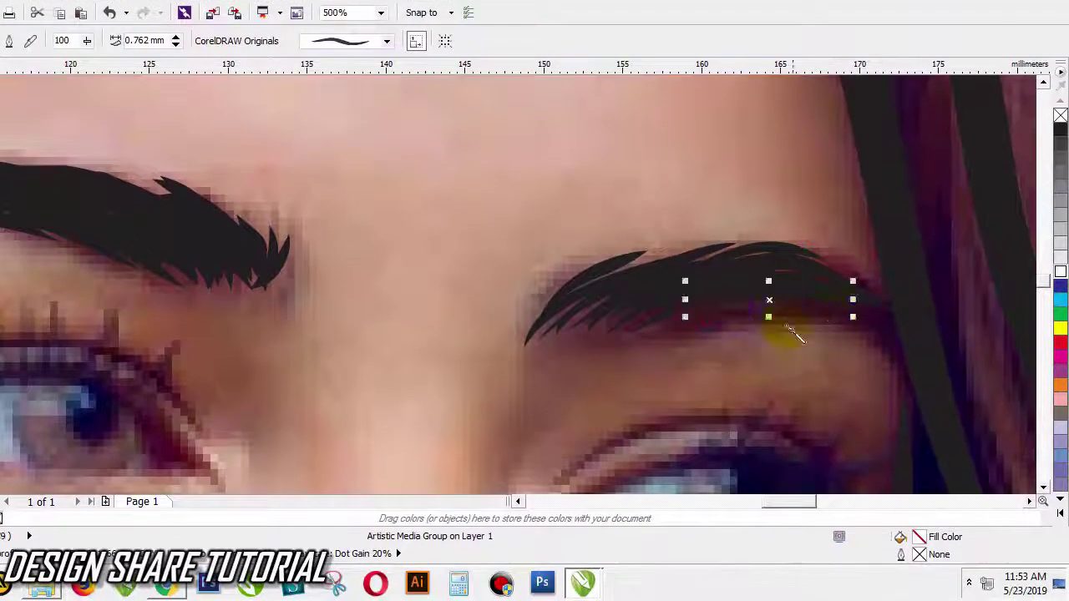
Step: Fill the tail, upper edge and remaining gaps of the far eyebrow, and shape its inner end with short strokes
drag(906, 353, 907, 356)
mouse_move(720, 305)
mouse_down()
mouse_move(775, 289)
mouse_move(825, 318)
mouse_up()
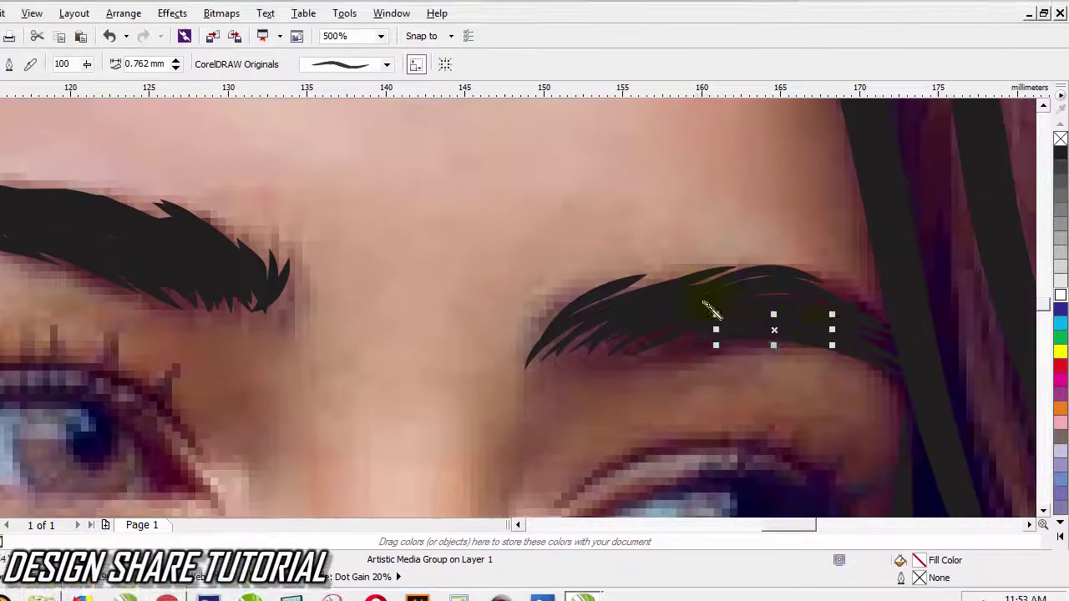
mouse_move(644, 268)
mouse_down()
mouse_move(688, 263)
mouse_move(899, 308)
mouse_up()
drag(533, 339, 610, 267)
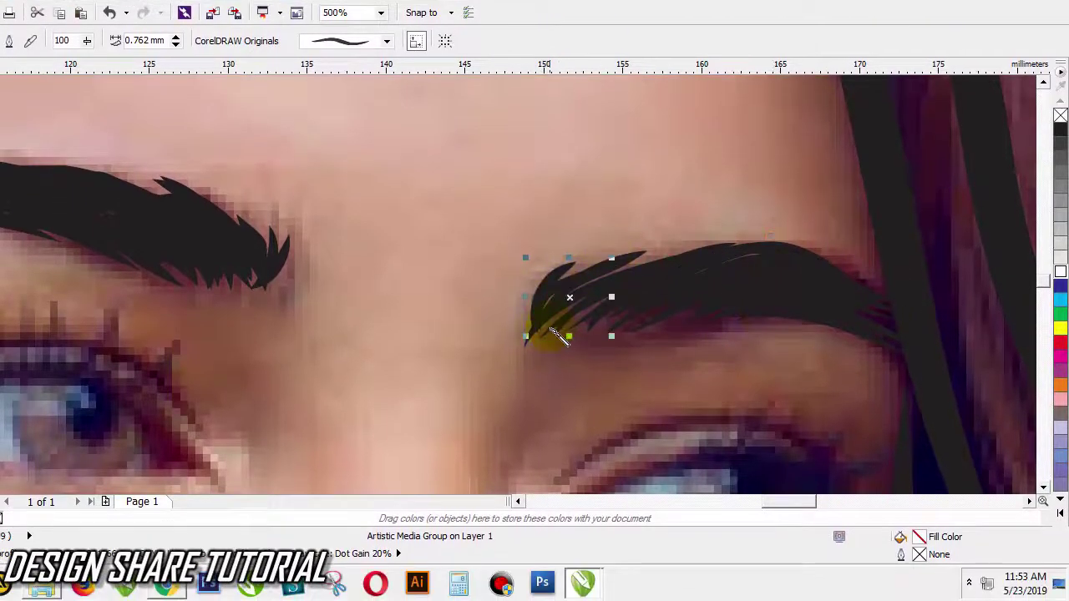
drag(583, 309, 789, 275)
drag(663, 292, 810, 275)
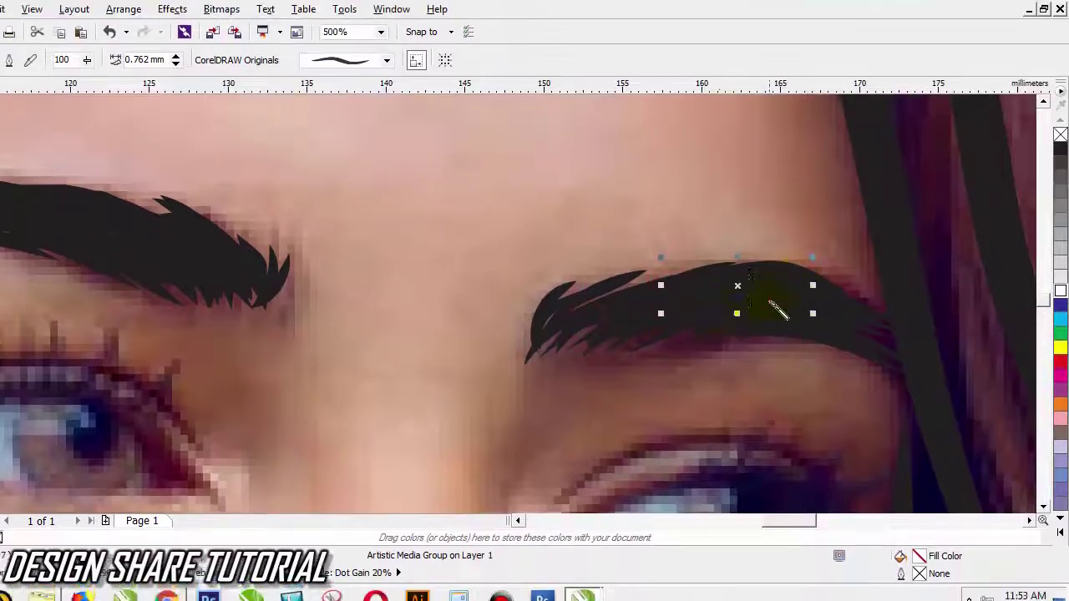
Step: Trace the near eye's upper lid crease, upper lash line, lower lid and inner corner
scroll(773, 274, down, 2)
scroll(578, 316, up, 2)
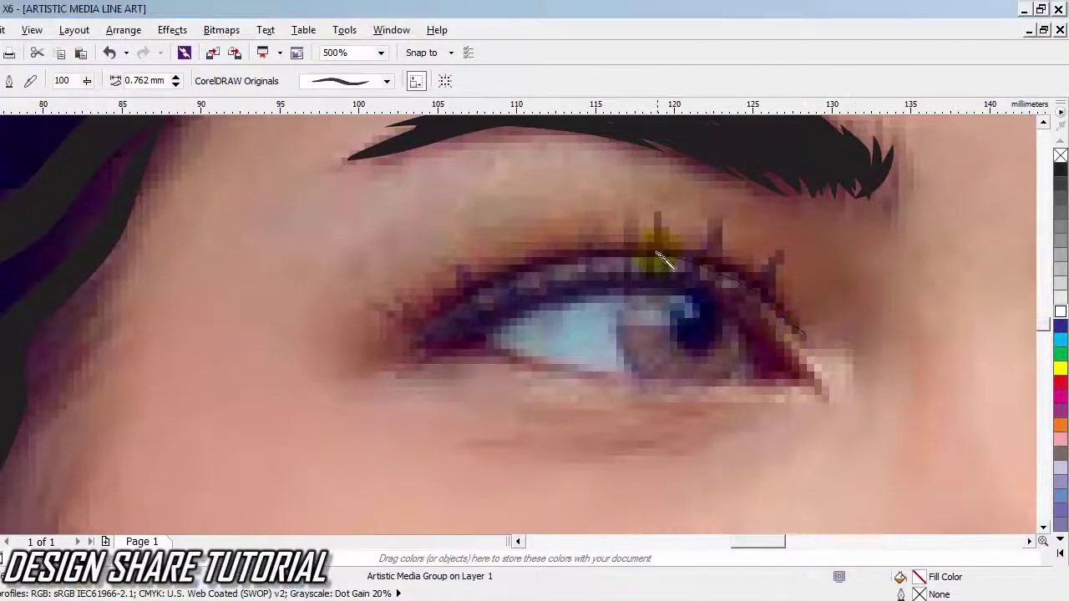
mouse_move(660, 259)
mouse_down()
mouse_move(463, 302)
mouse_move(309, 372)
mouse_up()
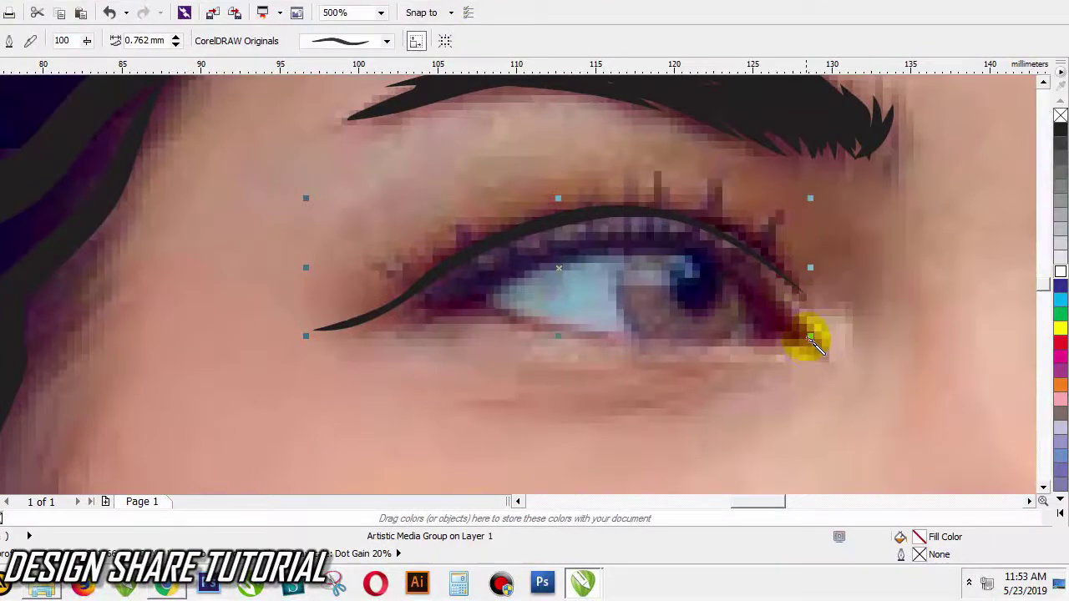
mouse_move(809, 337)
mouse_down()
mouse_move(671, 246)
mouse_move(409, 323)
mouse_up()
drag(485, 303, 551, 330)
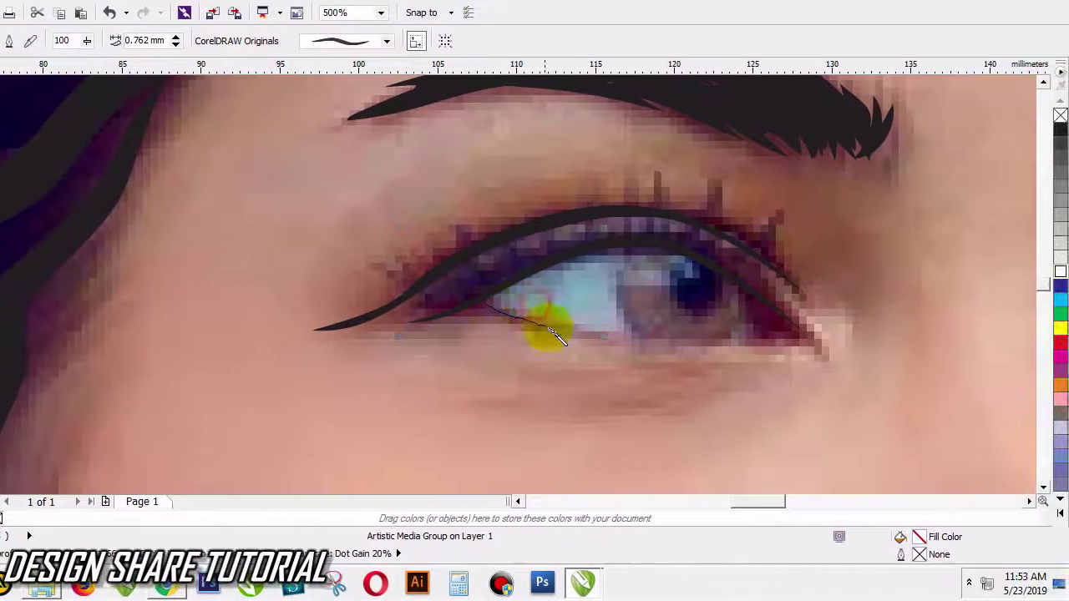
drag(745, 285, 759, 341)
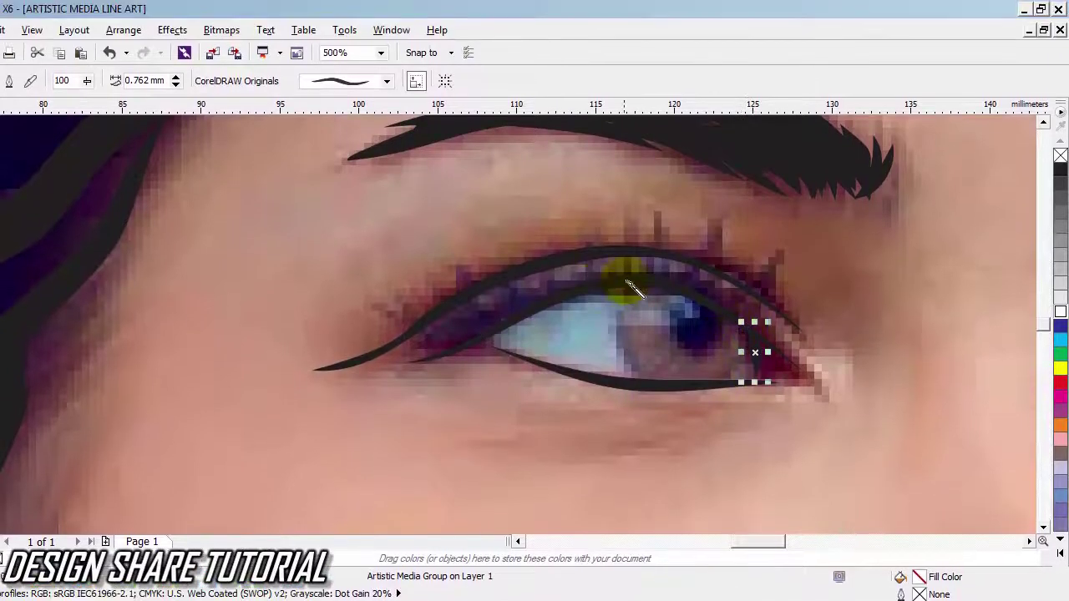
Step: Outline both sides of the near eye's iris between the lids, redrawing the side facing the eye white
drag(628, 282, 644, 383)
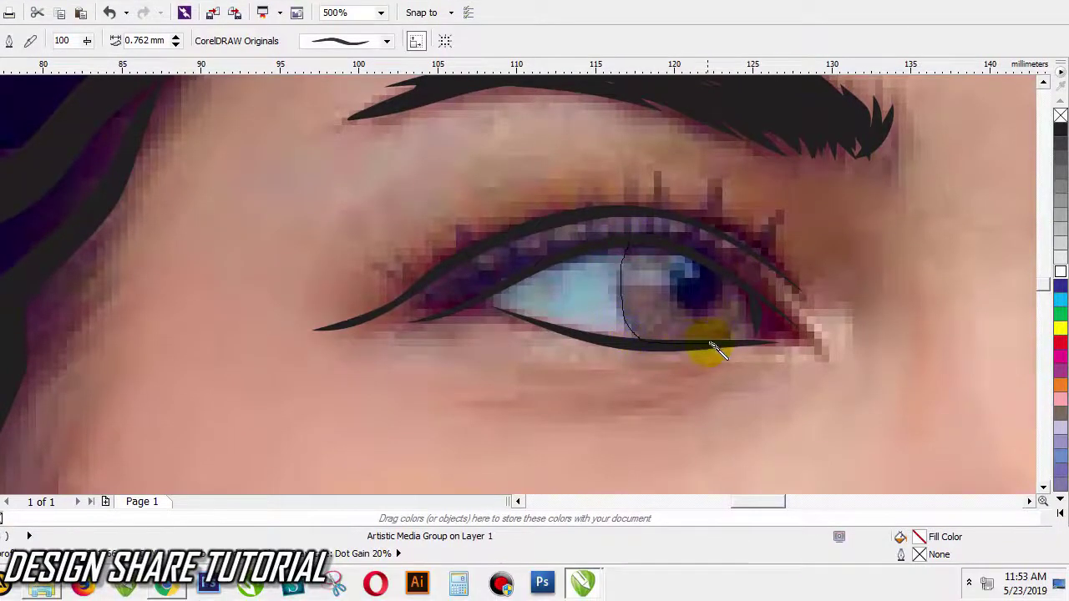
mouse_move(710, 343)
mouse_down()
mouse_move(745, 284)
mouse_move(723, 343)
mouse_move(700, 348)
mouse_up()
key(ctrl+z)
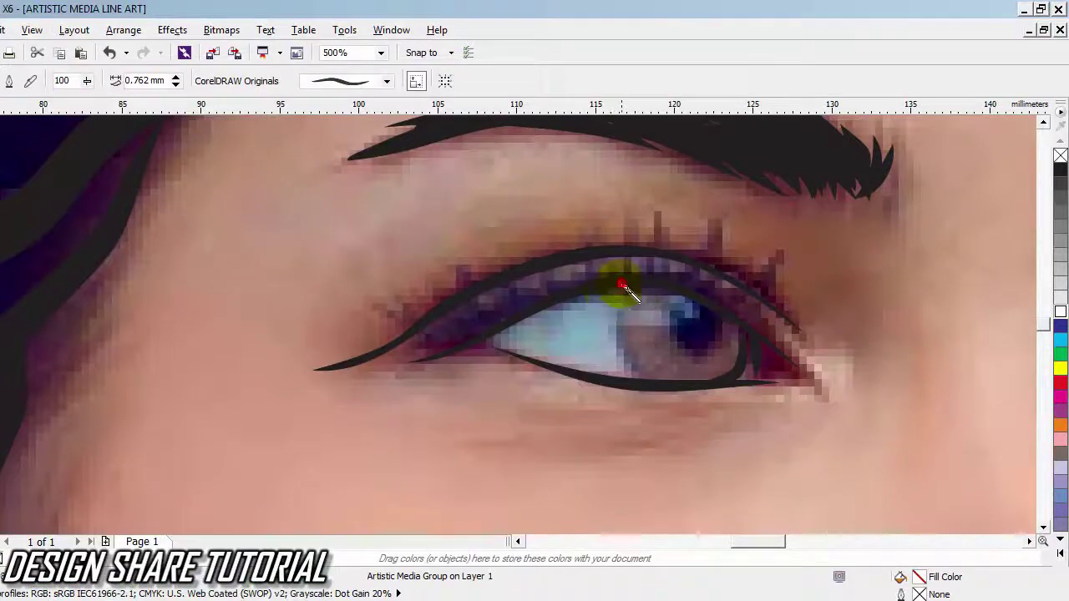
mouse_move(622, 284)
mouse_down()
mouse_move(625, 357)
mouse_move(661, 351)
mouse_up()
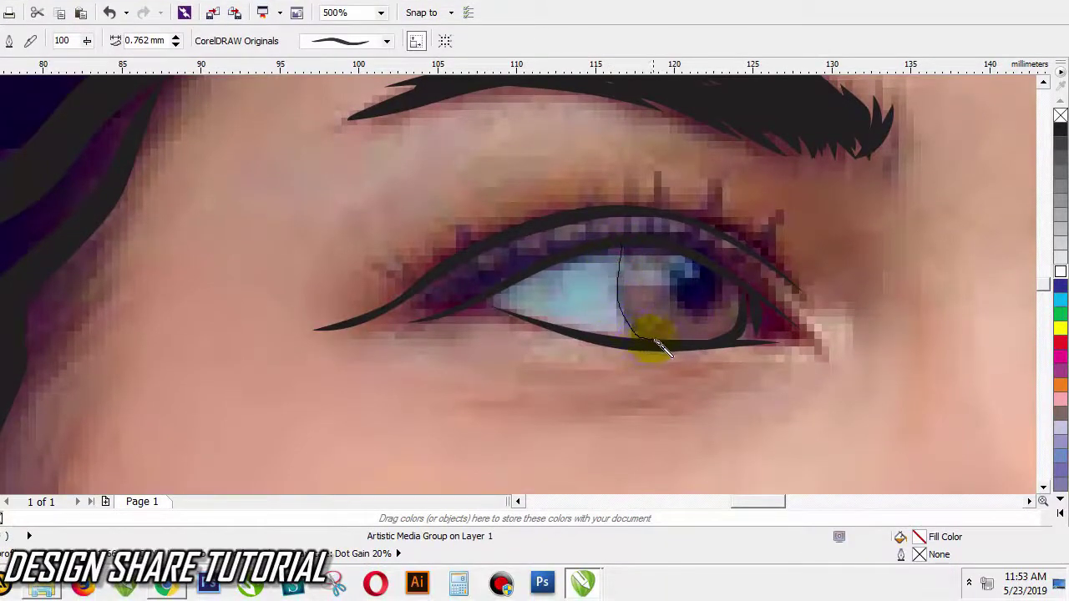
Step: Trace the far eye's lid crease and upper lash line, and add its upper lashes
scroll(544, 303, down, 5)
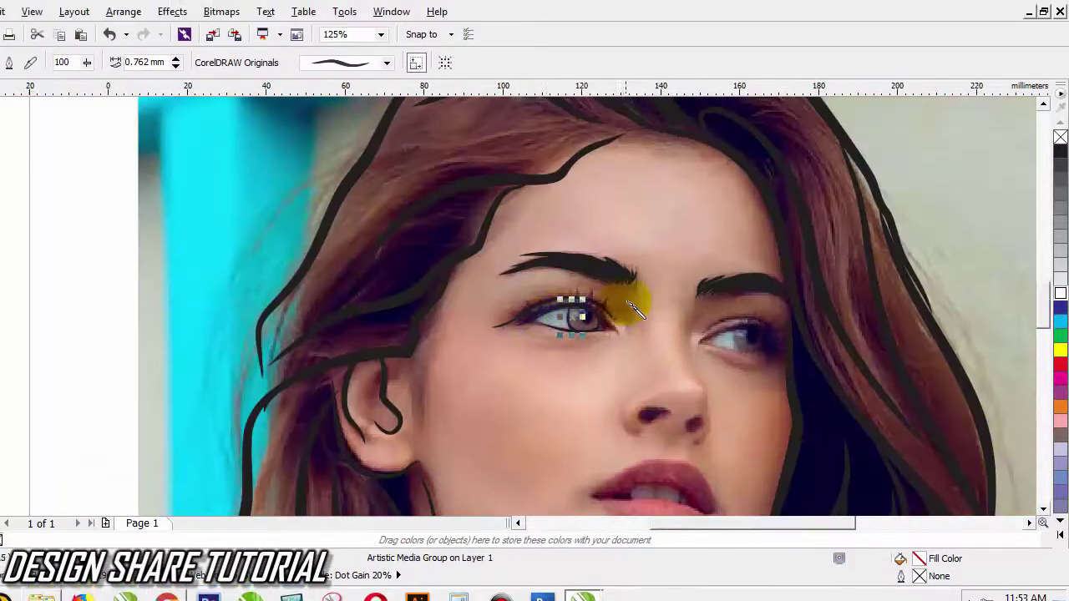
scroll(683, 319, up, 2)
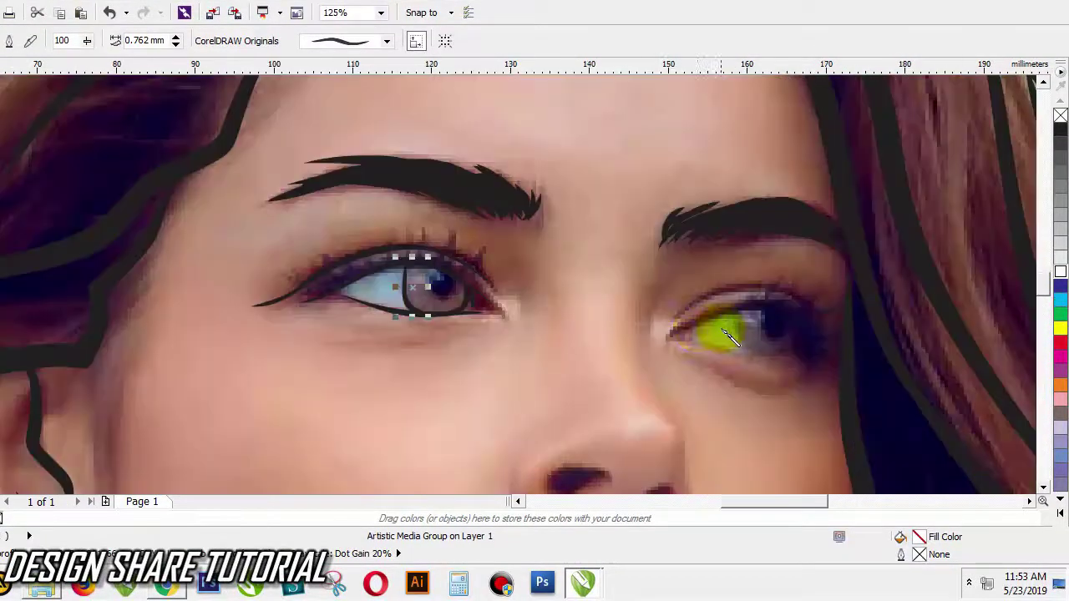
scroll(758, 292, down, 2)
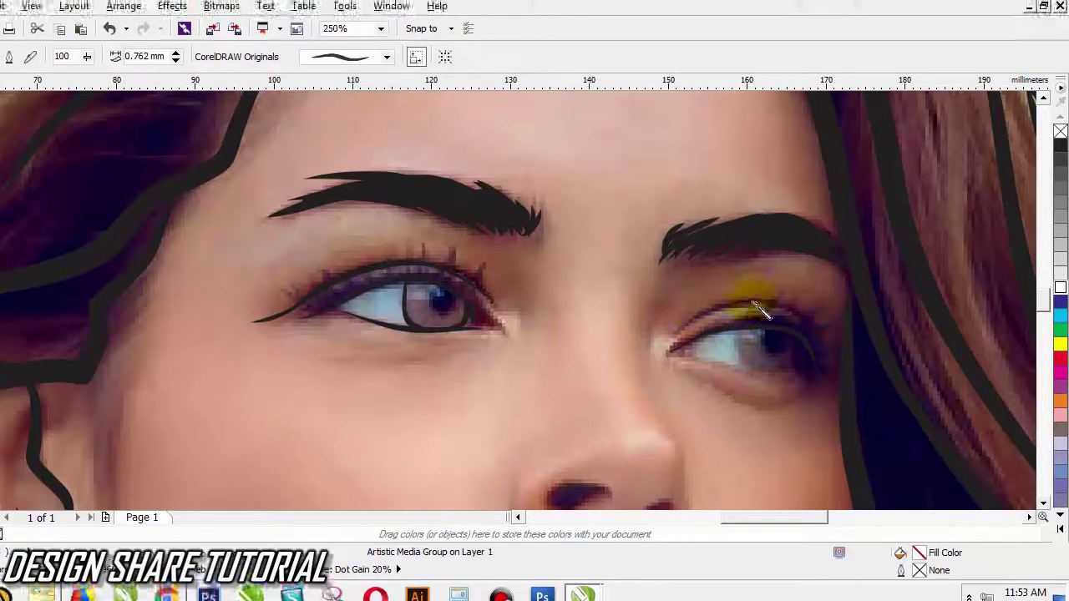
scroll(811, 239, up, 5)
scroll(737, 331, down, 2)
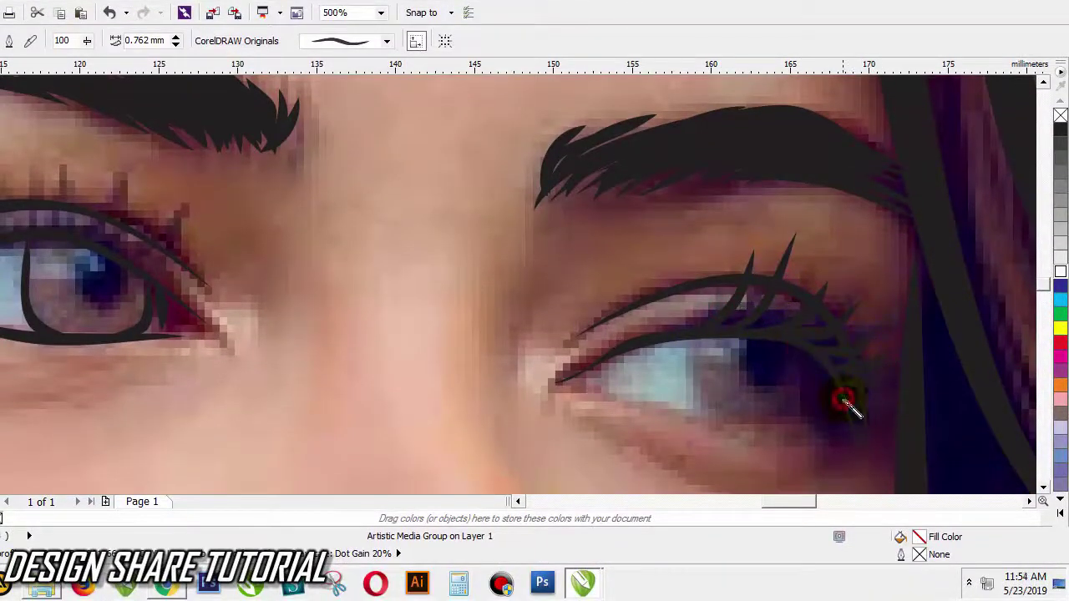
Step: Add short eyelash strokes along the near eye's upper lid, from the inner corner outward
scroll(477, 345, down, 1)
scroll(278, 282, up, 1)
mouse_move(366, 316)
mouse_down()
mouse_move(401, 267)
mouse_move(364, 232)
mouse_up()
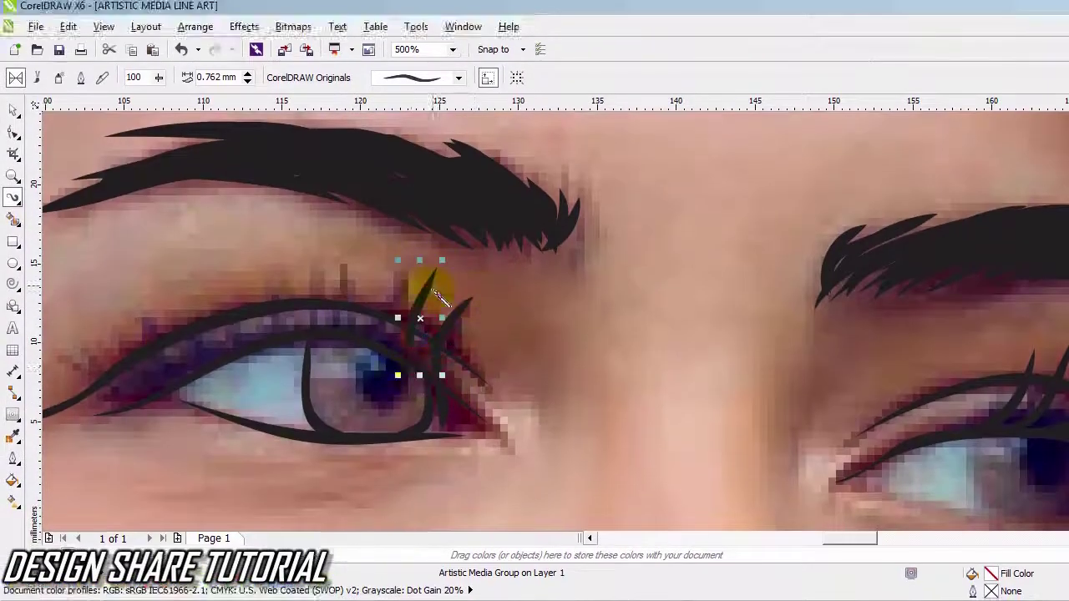
mouse_move(324, 312)
mouse_down()
mouse_move(338, 228)
mouse_move(358, 321)
mouse_up()
drag(307, 255, 334, 320)
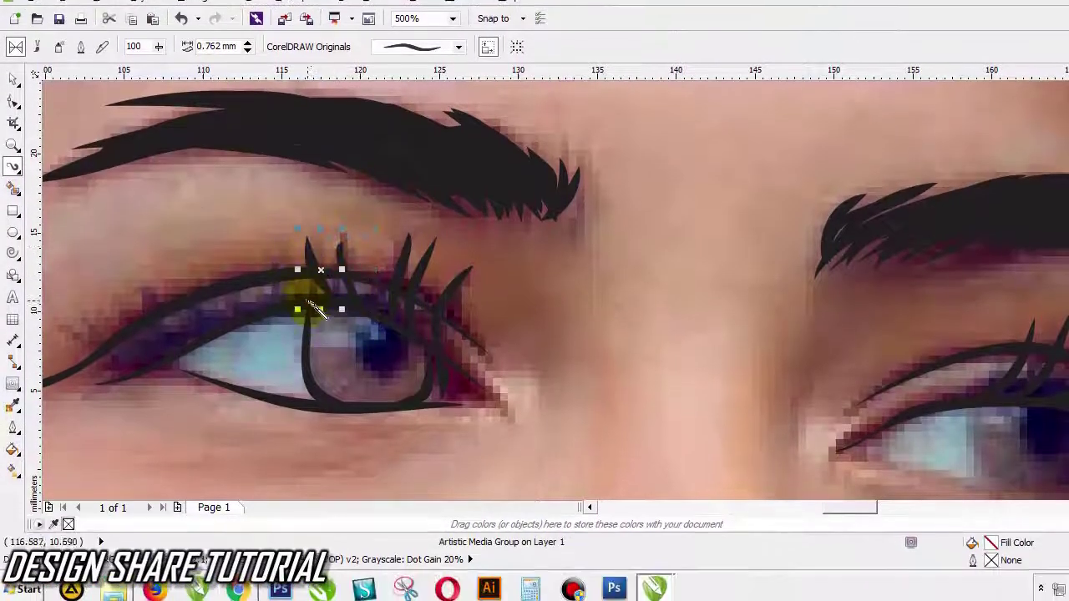
drag(264, 260, 308, 319)
click(275, 320)
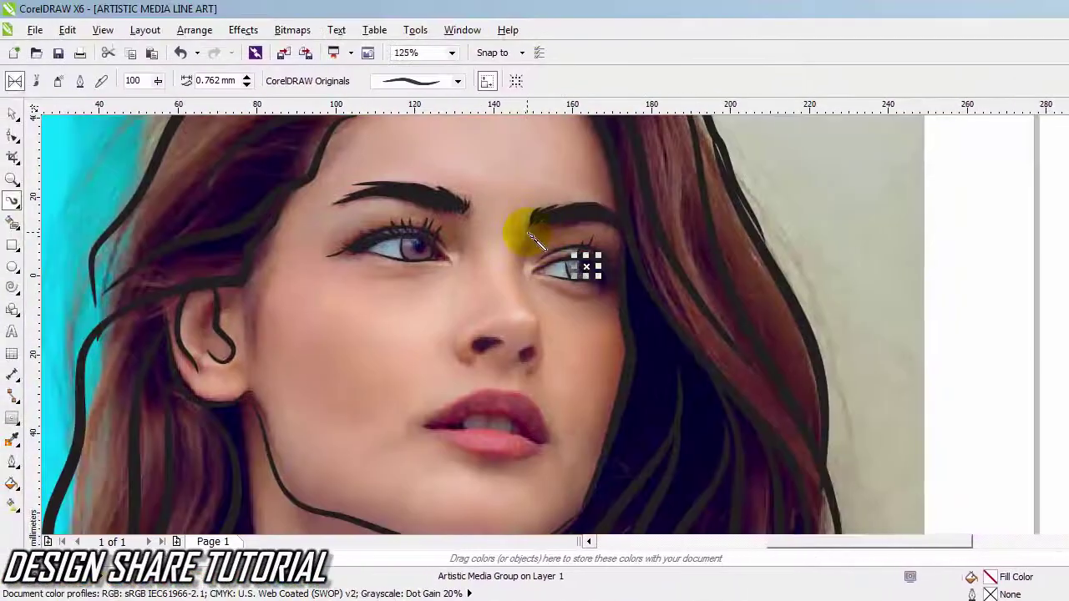
Step: Trace the nose bridge from the far eyebrow to the nose tip and outline the far side of the nose
drag(499, 200, 506, 326)
drag(516, 283, 529, 338)
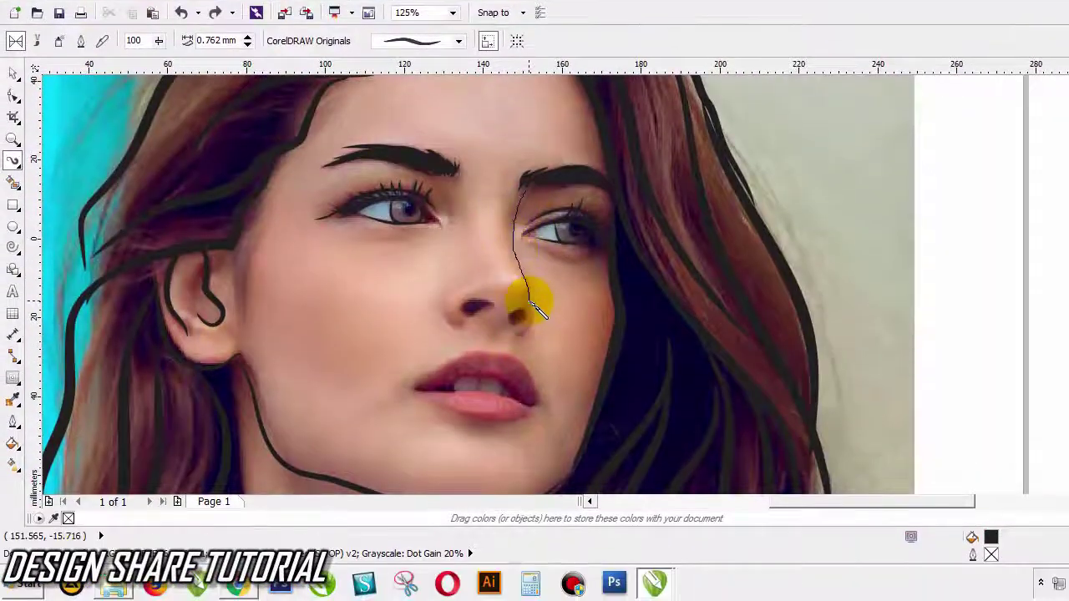
scroll(525, 309, up, 1)
mouse_move(542, 254)
mouse_down()
mouse_move(540, 382)
mouse_move(484, 362)
mouse_up()
scroll(467, 268, down, 2)
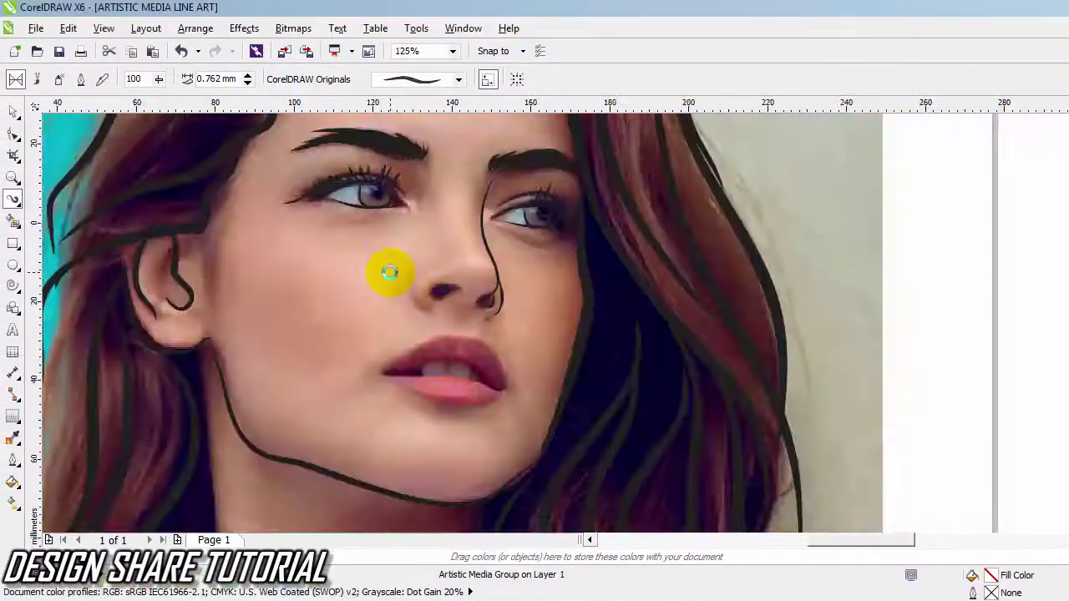
Step: Trace the near nostril wing and outline both nostril openings
scroll(385, 235, up, 1)
mouse_move(465, 218)
mouse_down()
mouse_move(441, 290)
mouse_move(465, 318)
mouse_move(626, 250)
mouse_up()
scroll(477, 266, up, 2)
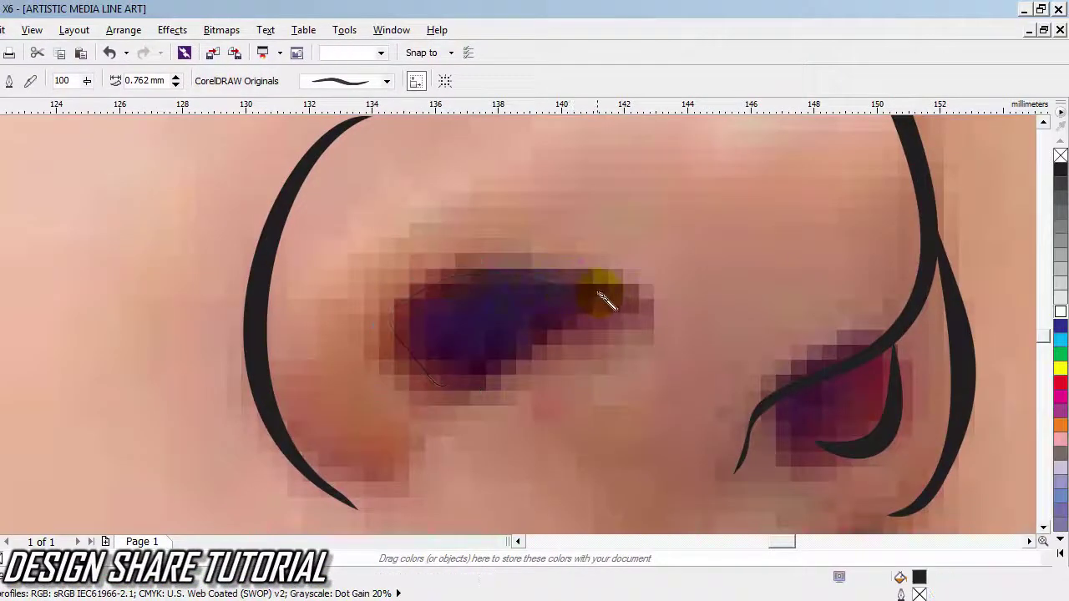
drag(598, 294, 603, 294)
scroll(536, 284, down, 3)
Step: Outline the upper lip and trace the upper and lower edges of the mouth opening
scroll(547, 334, up, 1)
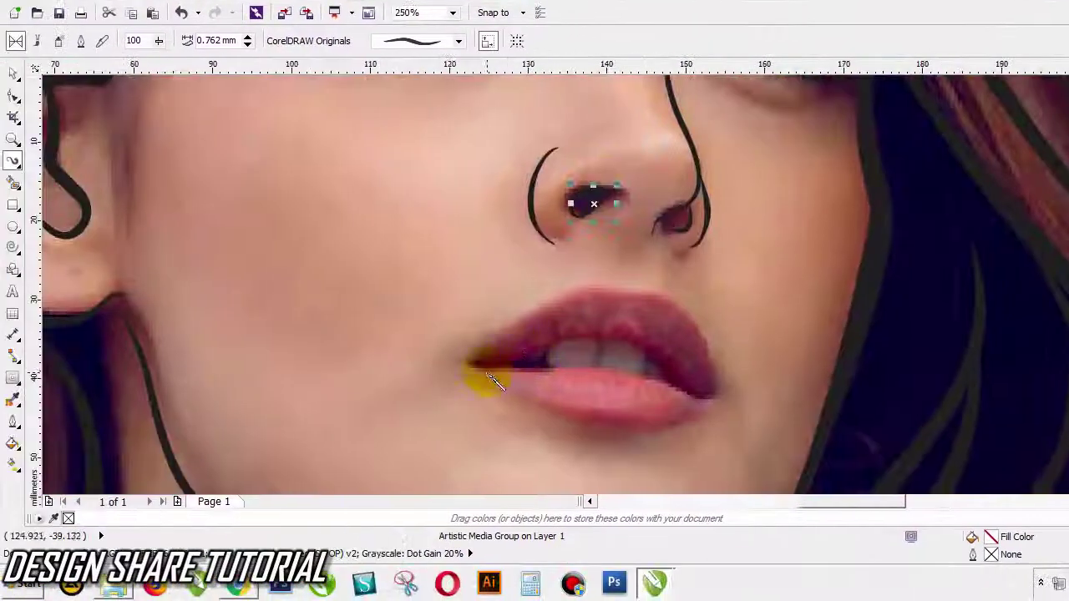
mouse_move(471, 365)
mouse_down()
mouse_move(595, 339)
mouse_move(726, 399)
mouse_up()
mouse_move(466, 356)
mouse_down()
mouse_move(589, 292)
mouse_move(653, 363)
mouse_move(665, 405)
mouse_up()
scroll(501, 371, up, 1)
mouse_move(400, 384)
mouse_down()
mouse_move(598, 389)
mouse_move(774, 432)
mouse_up()
scroll(614, 351, down, 1)
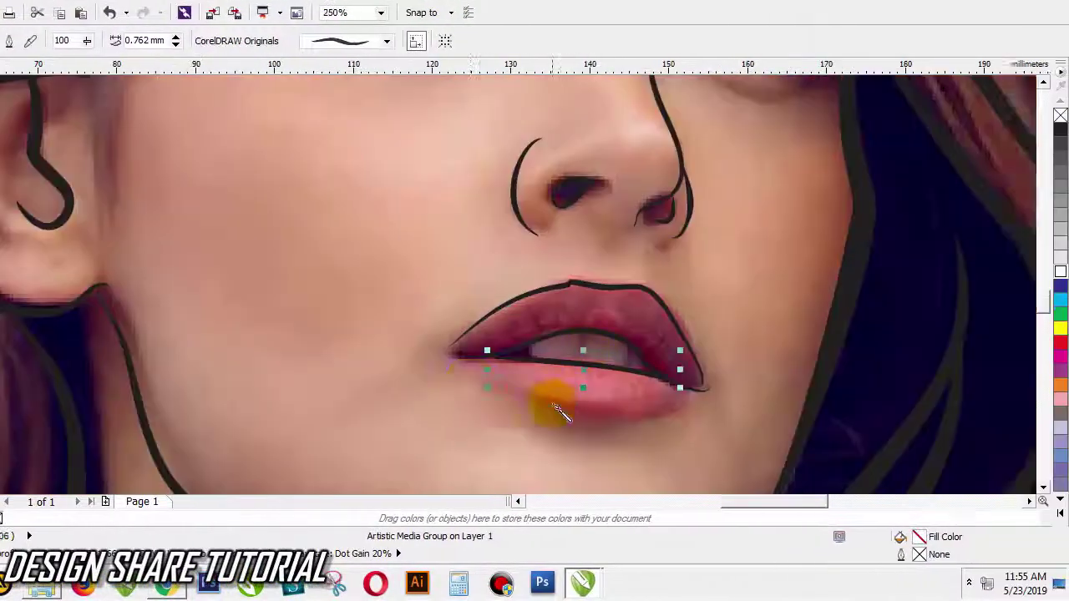
Step: Outline the bottom edge of the lower lip and add dividing strokes between the teeth
scroll(555, 406, down, 1)
scroll(556, 407, up, 1)
mouse_move(478, 376)
mouse_down()
mouse_move(596, 418)
mouse_move(699, 382)
mouse_up()
scroll(560, 354, up, 1)
drag(506, 334, 529, 370)
drag(594, 310, 610, 342)
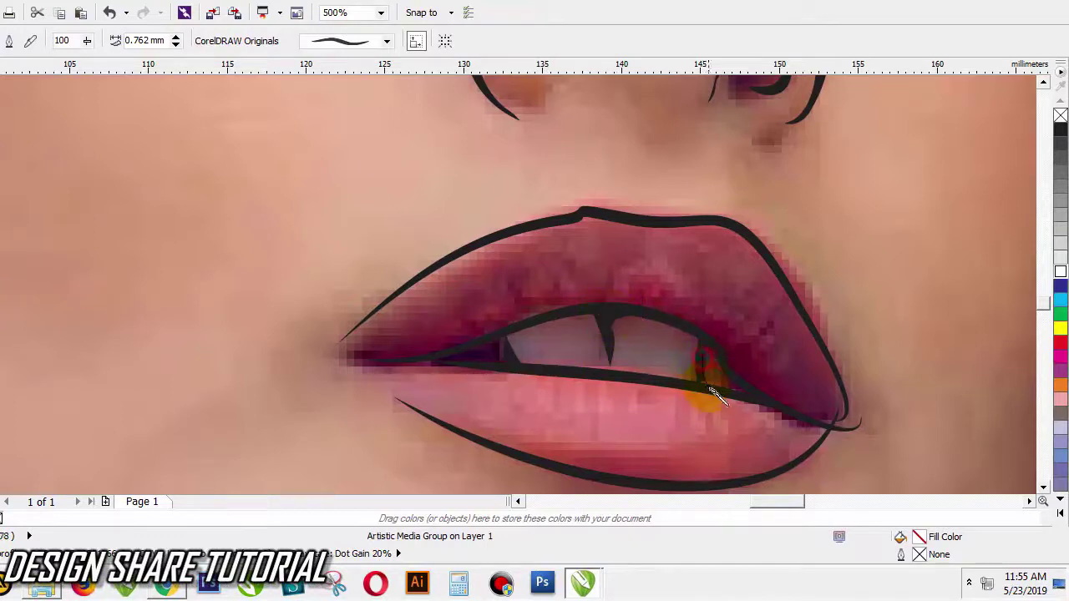
Step: Trace the near shoulder from the neck outward with a 3.762 mm Artistic Media stroke
scroll(716, 397, down, 6)
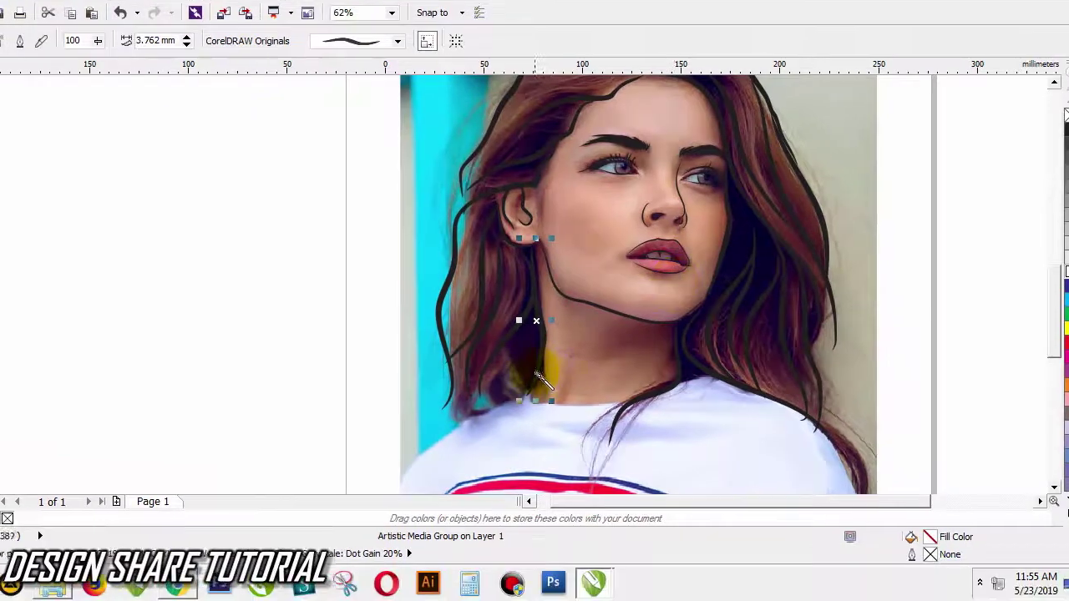
mouse_move(594, 420)
mouse_down()
mouse_move(410, 528)
mouse_move(526, 447)
mouse_up()
key(ctrl+z)
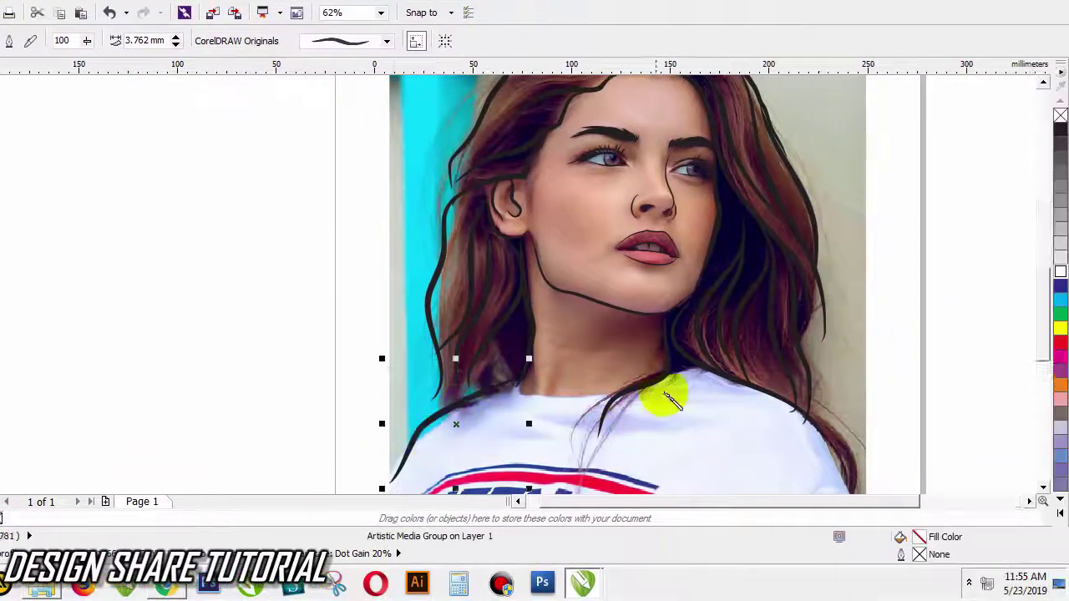
Step: Select the portrait photo and place it beside the page, clear of the line art
scroll(738, 402, down, 2)
click(787, 157)
scroll(778, 404, right, 4)
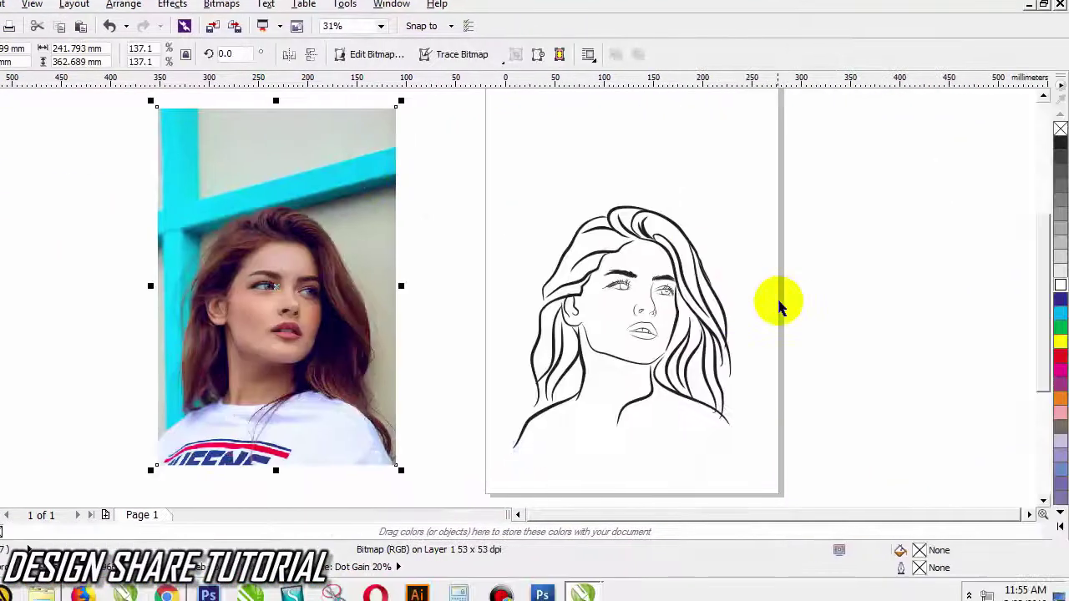
Step: Reshape the outer iris edge of the near eye into a rounder curve meeting the upper and lower lids
scroll(620, 331, up, 2)
scroll(568, 315, up, 2)
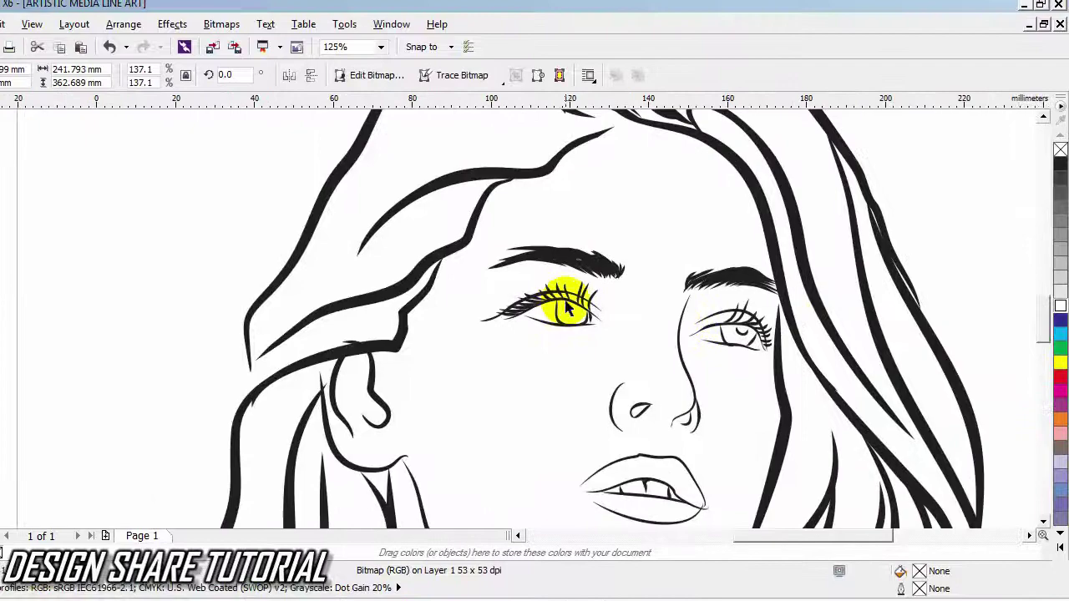
scroll(568, 309, up, 2)
click(544, 303)
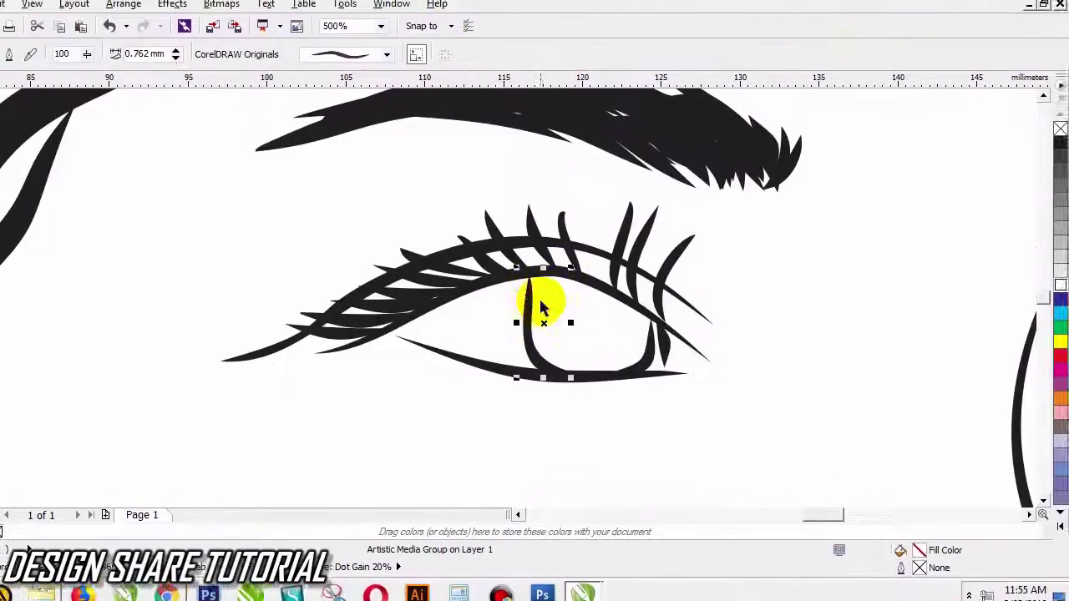
scroll(573, 310, up, 1)
key(F10)
click(530, 298)
mouse_move(529, 299)
mouse_down()
mouse_move(522, 330)
mouse_move(536, 309)
mouse_up()
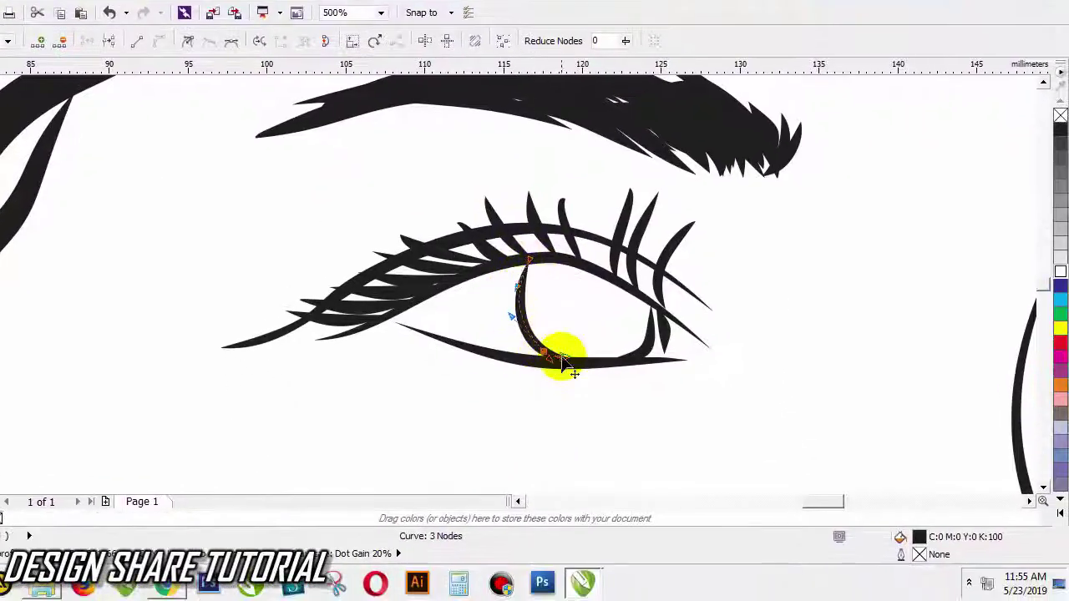
drag(582, 372, 586, 378)
click(657, 365)
scroll(647, 361, down, 6)
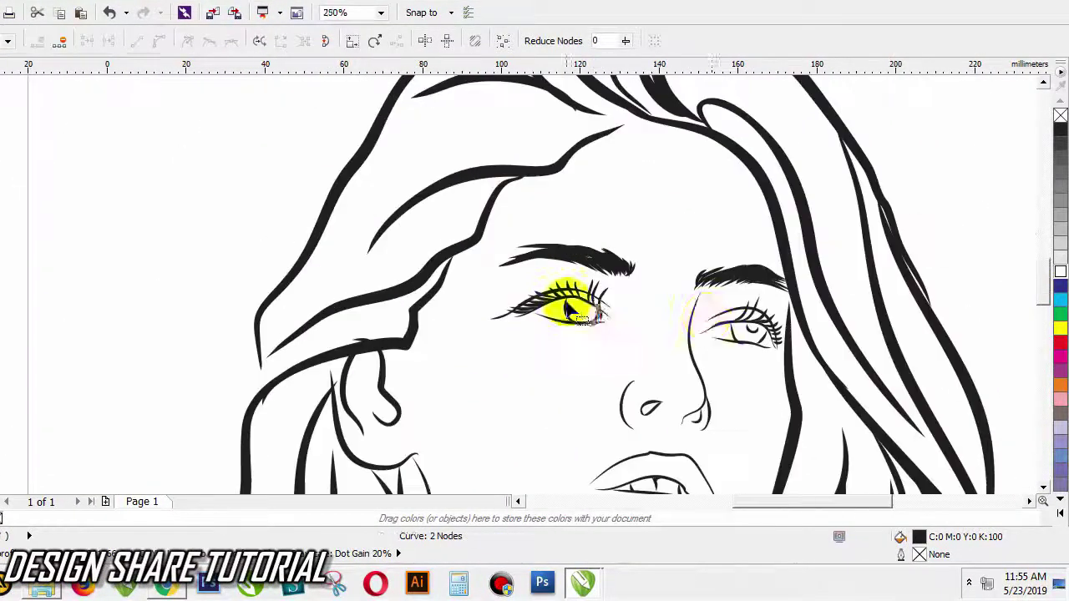
Step: Widen the short stroke at the near eye's inner corner to 163.5% of its width
key(space)
scroll(740, 335, down, 2)
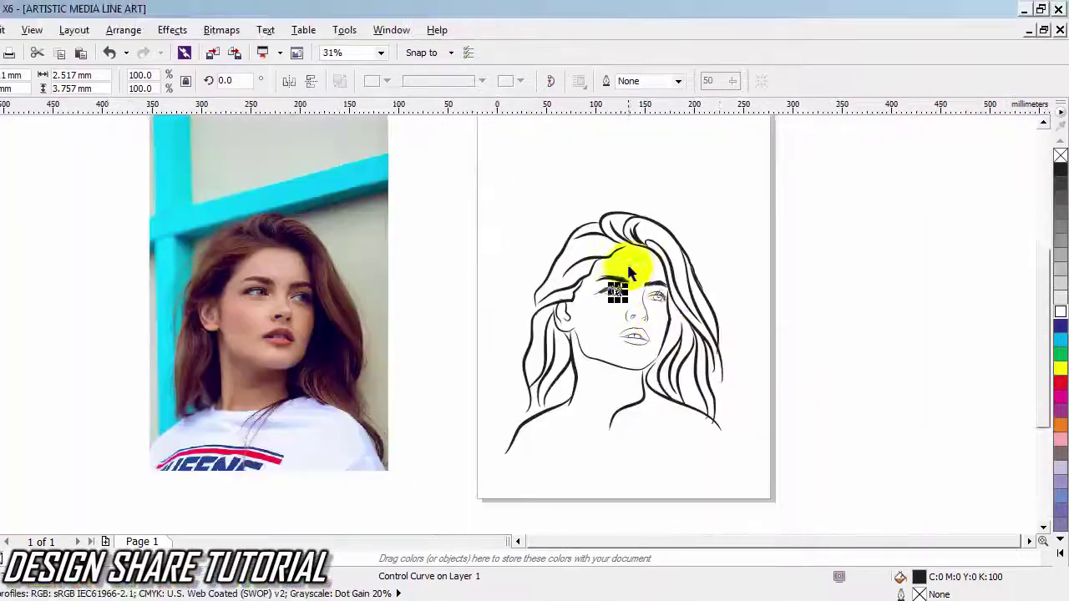
click(788, 203)
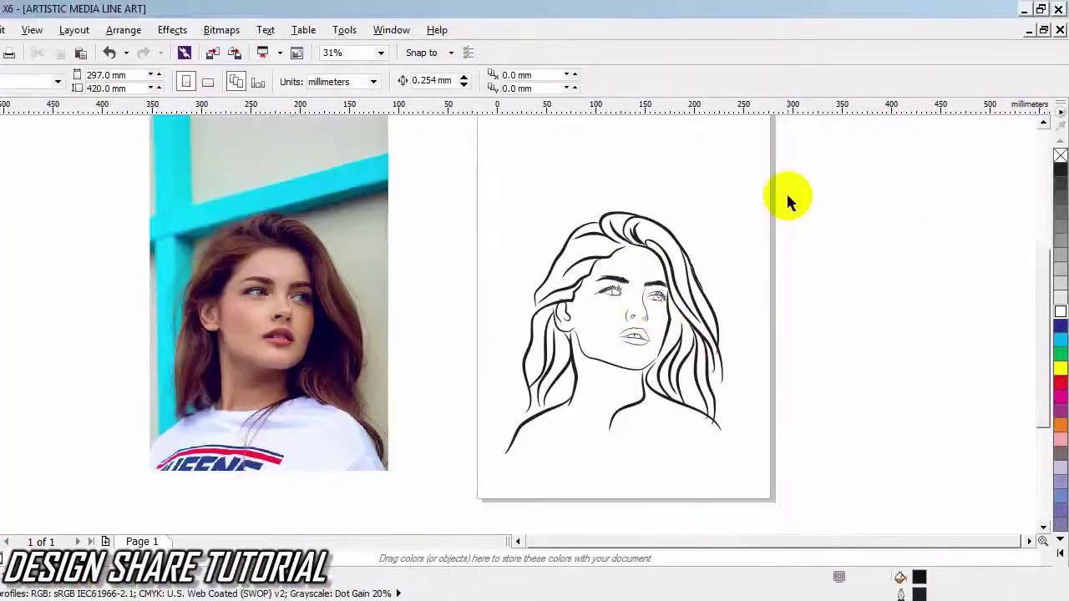
scroll(696, 256, up, 2)
scroll(649, 278, up, 2)
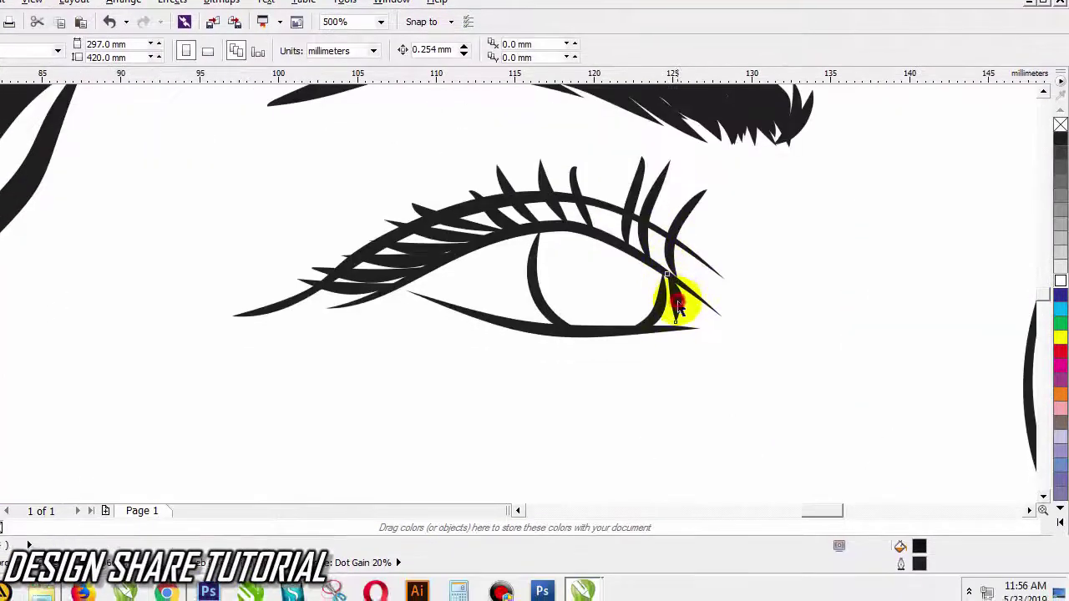
scroll(689, 296, down, 2)
scroll(619, 266, up, 2)
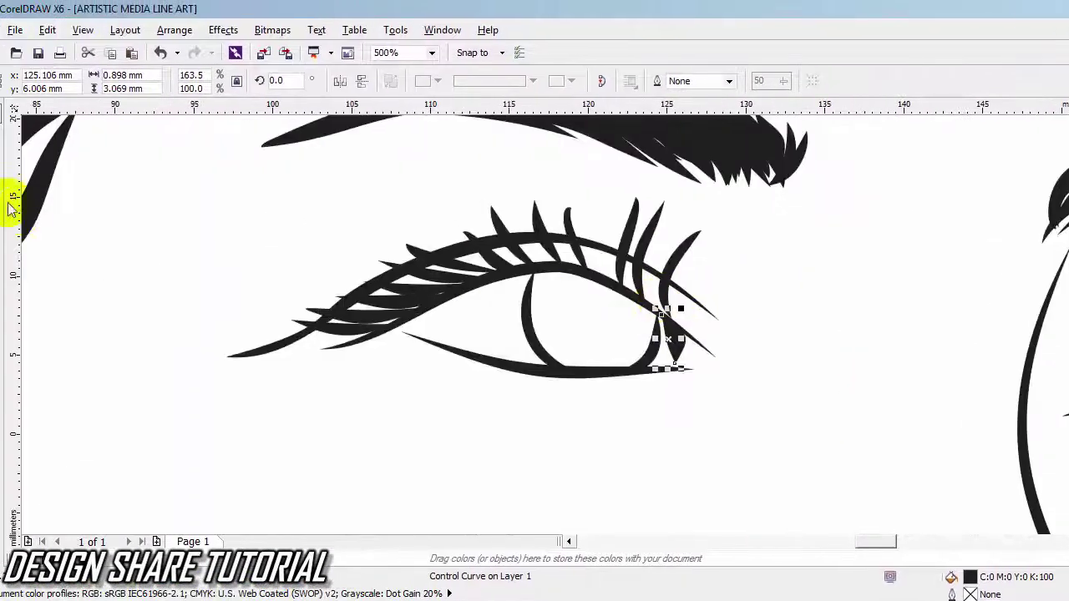
Step: Draw a small curved 0.762 mm stroke inside the near eye's iris below the upper lid
click(11, 203)
scroll(539, 288, down, 2)
scroll(530, 288, up, 2)
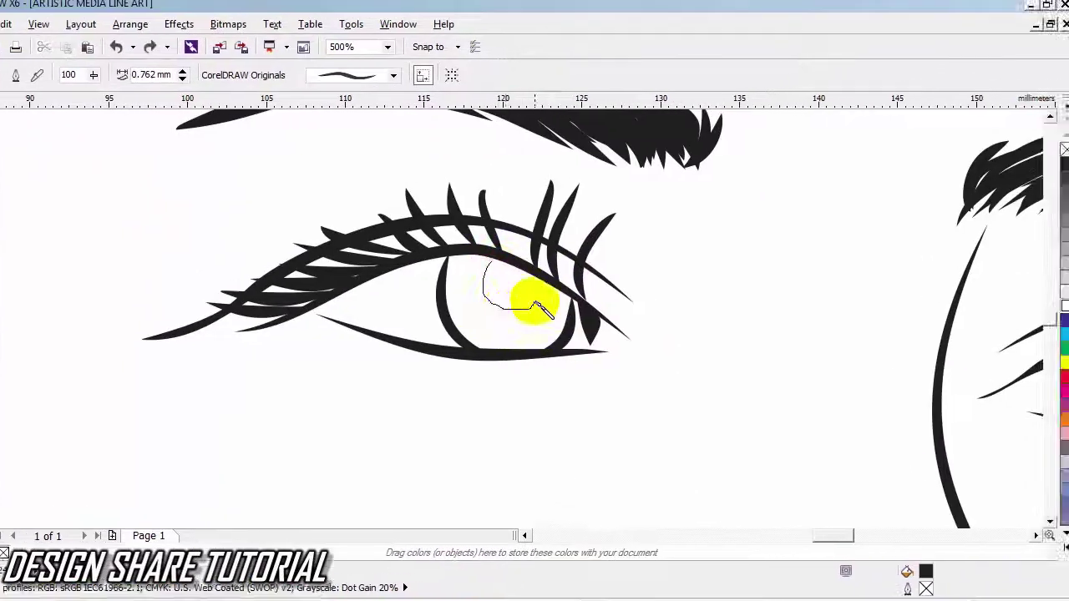
scroll(529, 291, down, 6)
click(14, 110)
click(816, 232)
scroll(743, 253, down, 1)
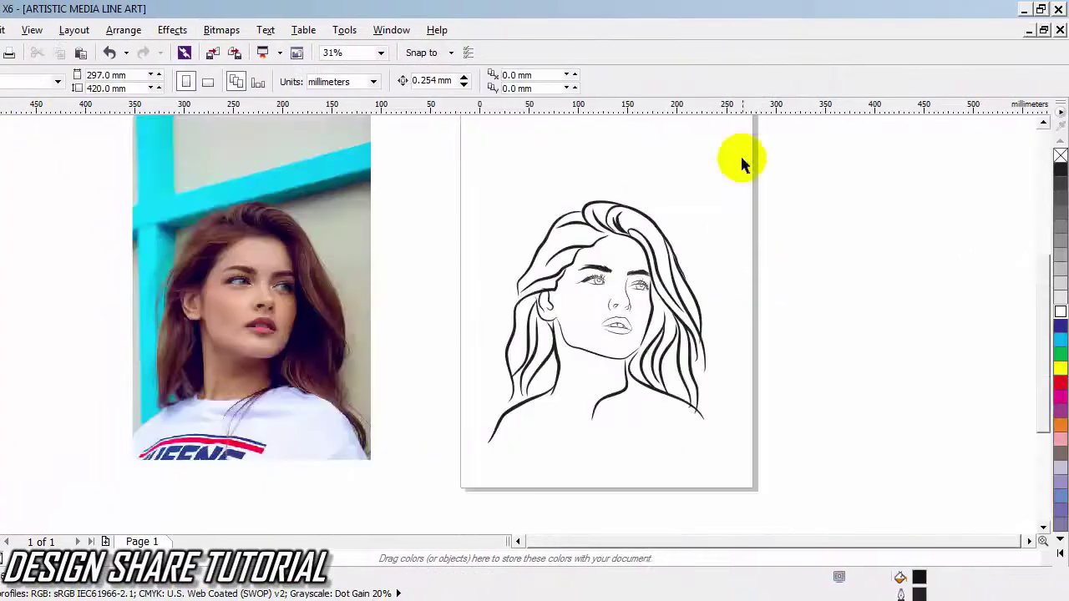
Step: Delete the reference photo and select all the line art strokes
click(272, 283)
key(Delete)
key(ctrl+a)
Step: Set the nose bridge stroke to 2.262 mm and the nostril wing strokes to 1.762 mm wide
scroll(642, 267, up, 2)
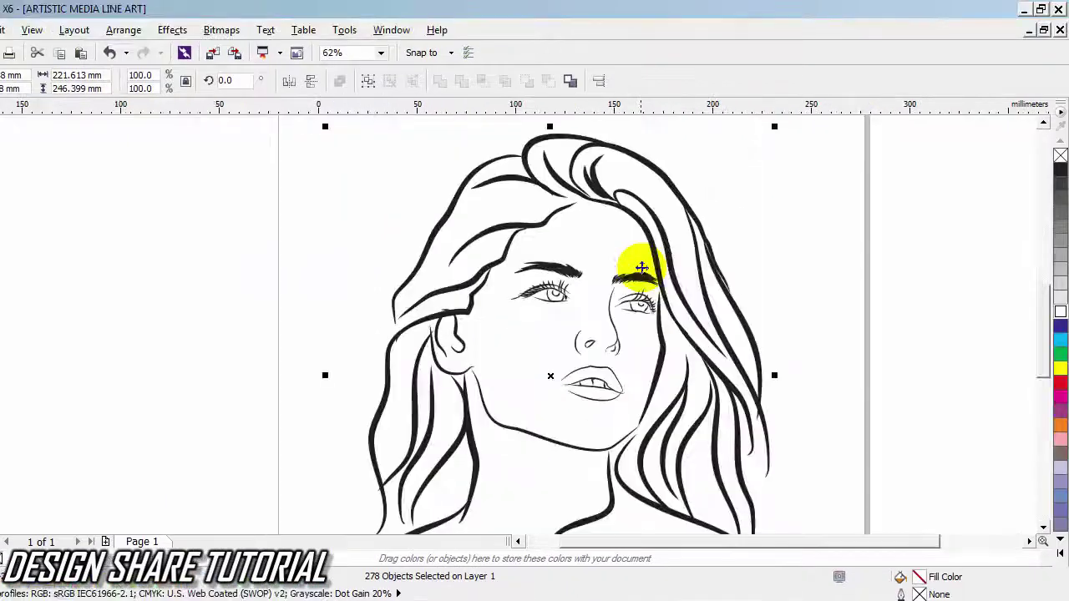
scroll(594, 329, up, 2)
click(626, 269)
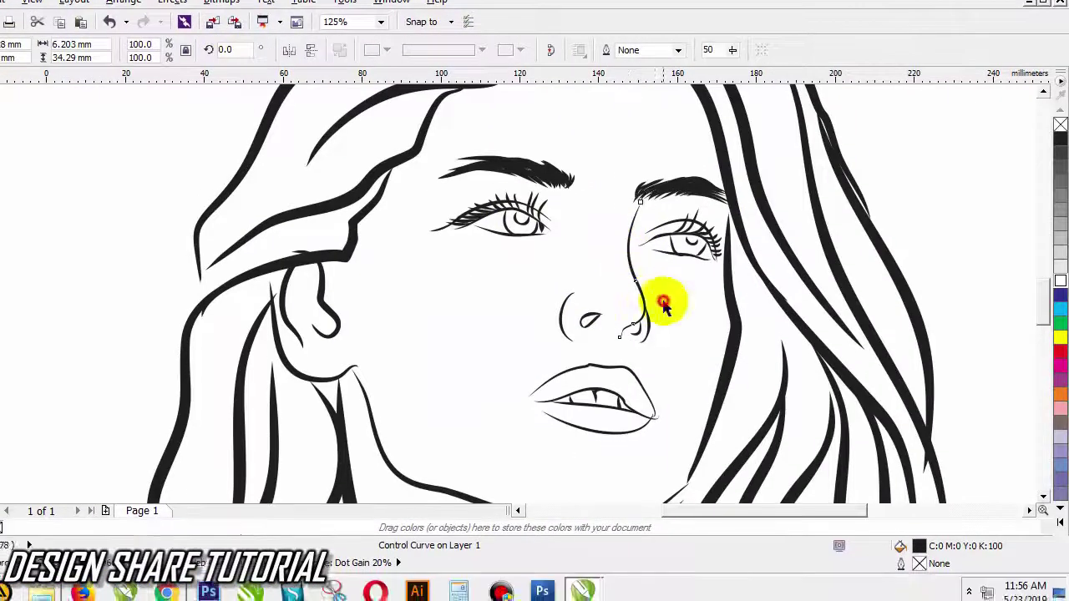
double_click(633, 272)
click(235, 80)
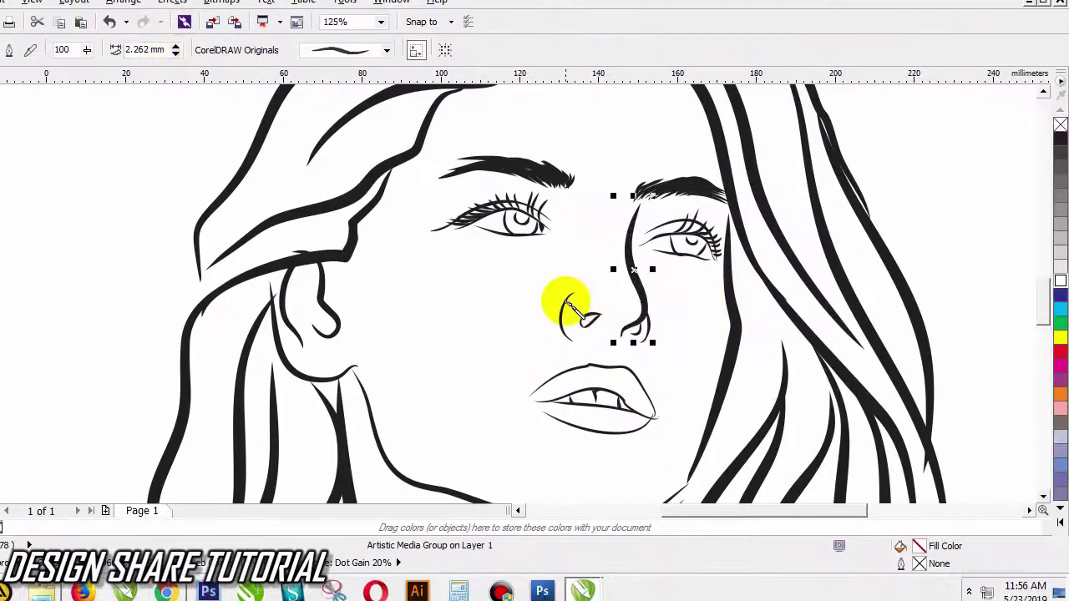
click(623, 341)
double_click(236, 79)
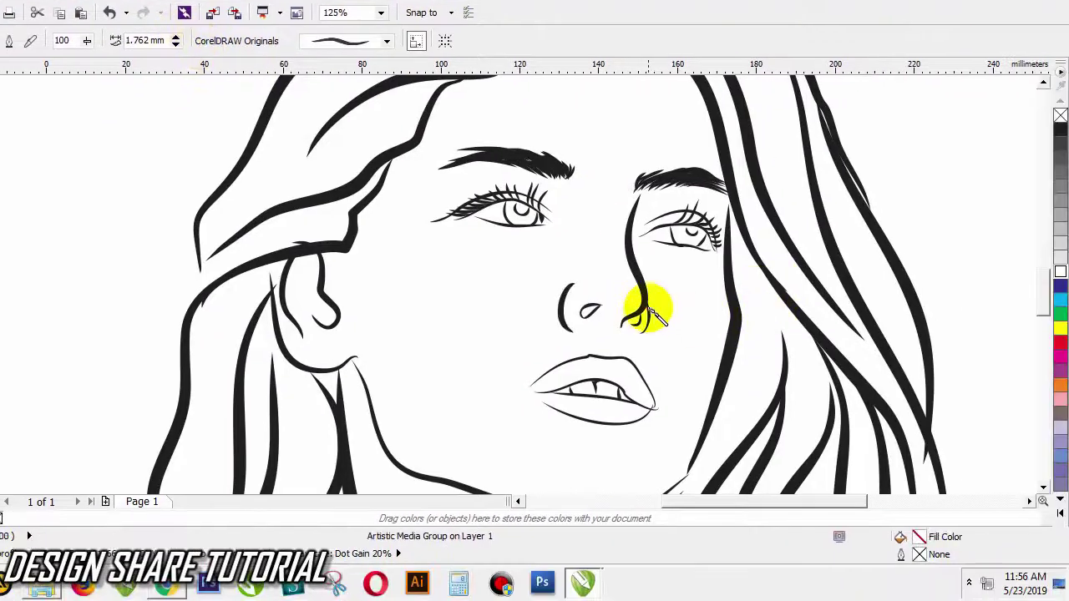
Step: Fill the near eye's iris with dark 1.762 mm strokes around the small curved highlight
scroll(585, 263, down, 2)
scroll(542, 234, up, 6)
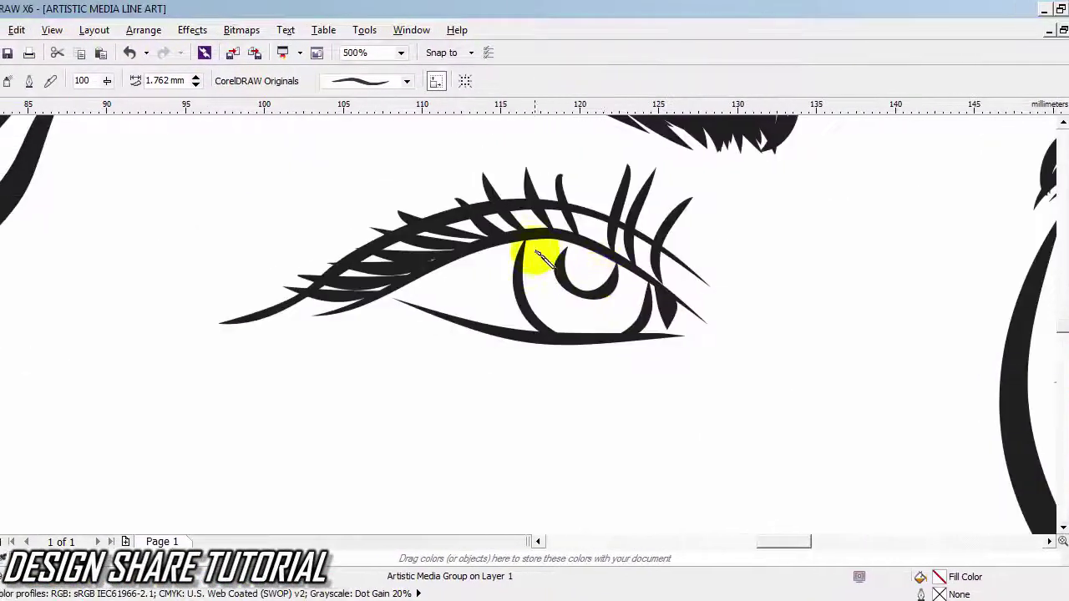
click(541, 254)
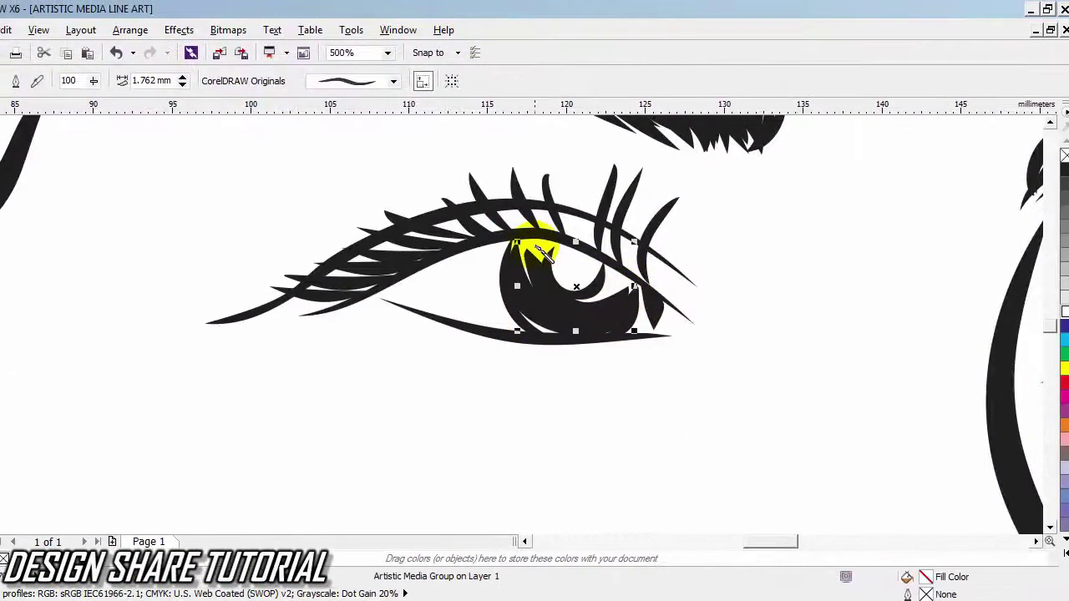
mouse_move(613, 274)
mouse_down()
mouse_move(576, 286)
mouse_move(534, 322)
mouse_move(529, 243)
mouse_move(543, 262)
mouse_up()
scroll(516, 274, down, 1)
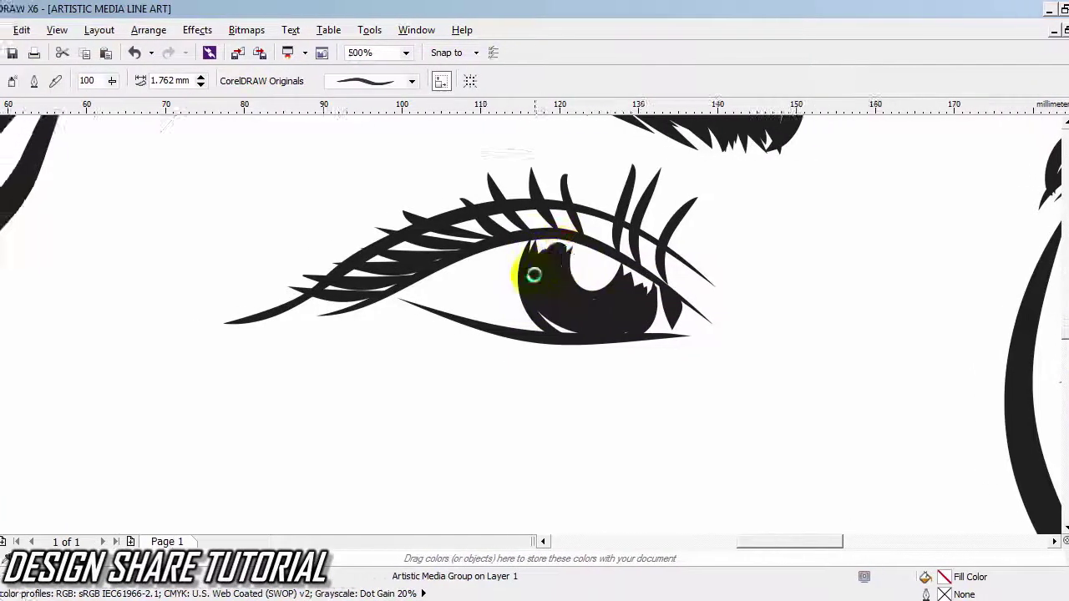
Step: Fill the far eye's iris with dark 1.762 mm strokes, undoing the stray stroke
scroll(534, 275, down, 1)
scroll(839, 363, up, 1)
mouse_move(687, 303)
mouse_down()
mouse_move(718, 309)
mouse_move(744, 341)
mouse_up()
key(ctrl+z)
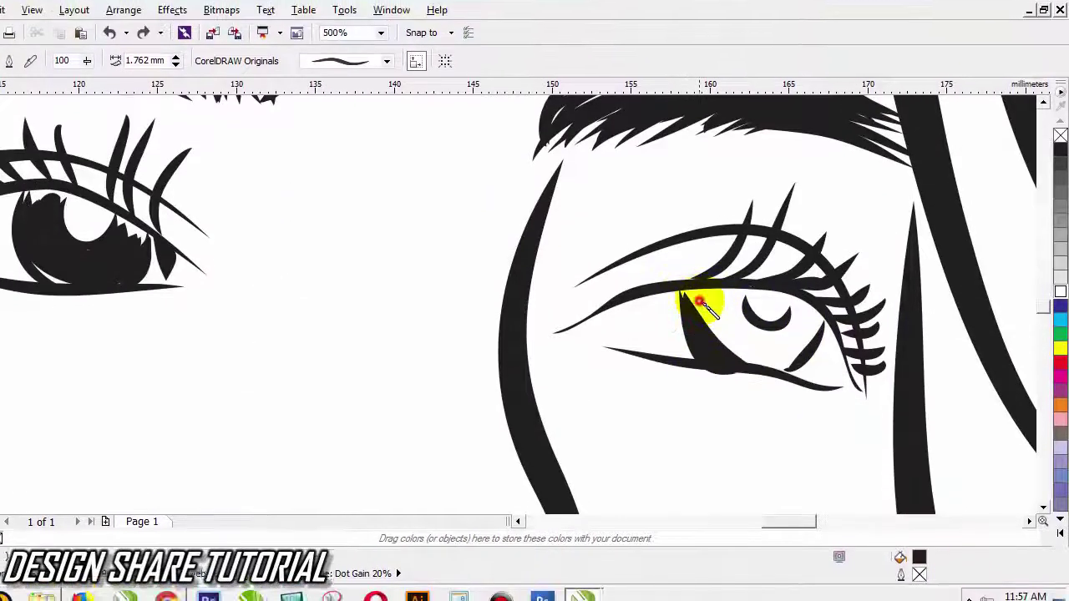
mouse_move(700, 302)
mouse_down()
mouse_move(816, 302)
mouse_move(747, 309)
mouse_up()
scroll(649, 291, down, 2)
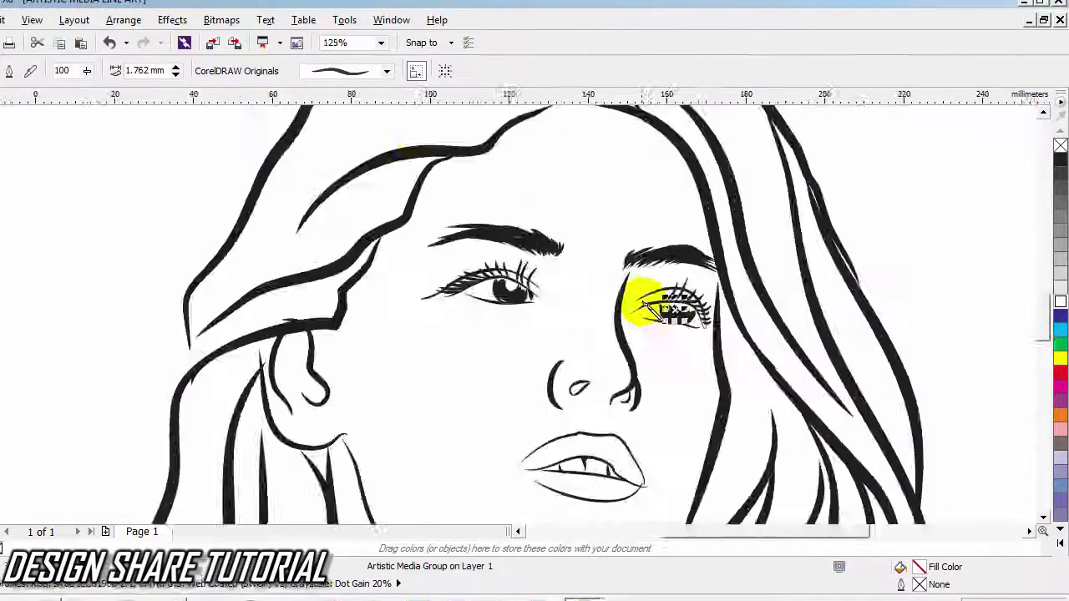
Step: Set the lower lip outline to 2.262 mm wide and add a stroke of that width along the inner ear curve
scroll(647, 309, down, 2)
scroll(638, 371, up, 2)
click(616, 440)
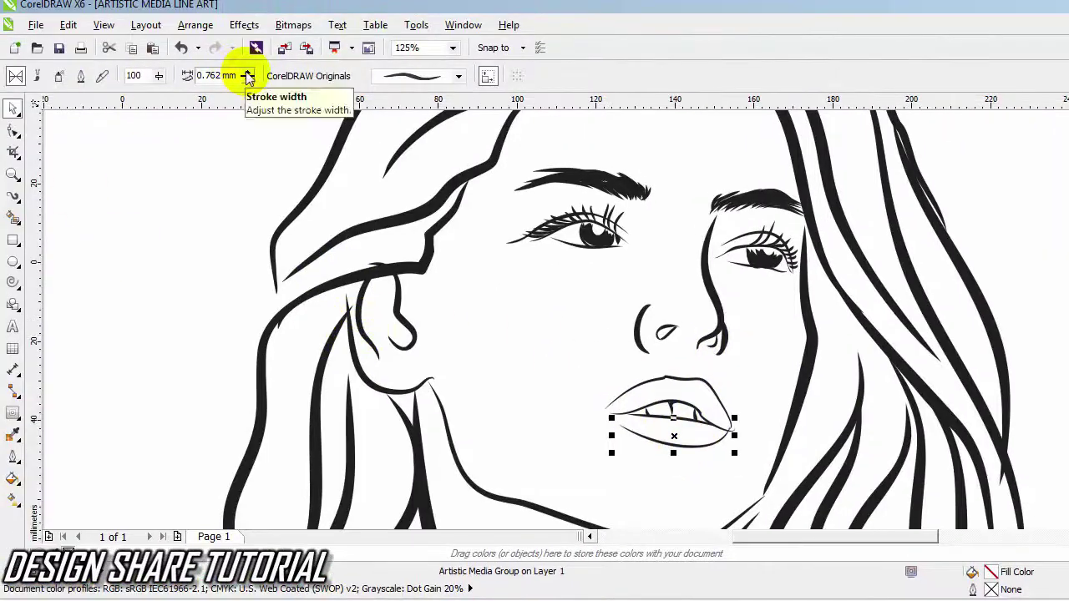
click(175, 37)
key(ctrl+z)
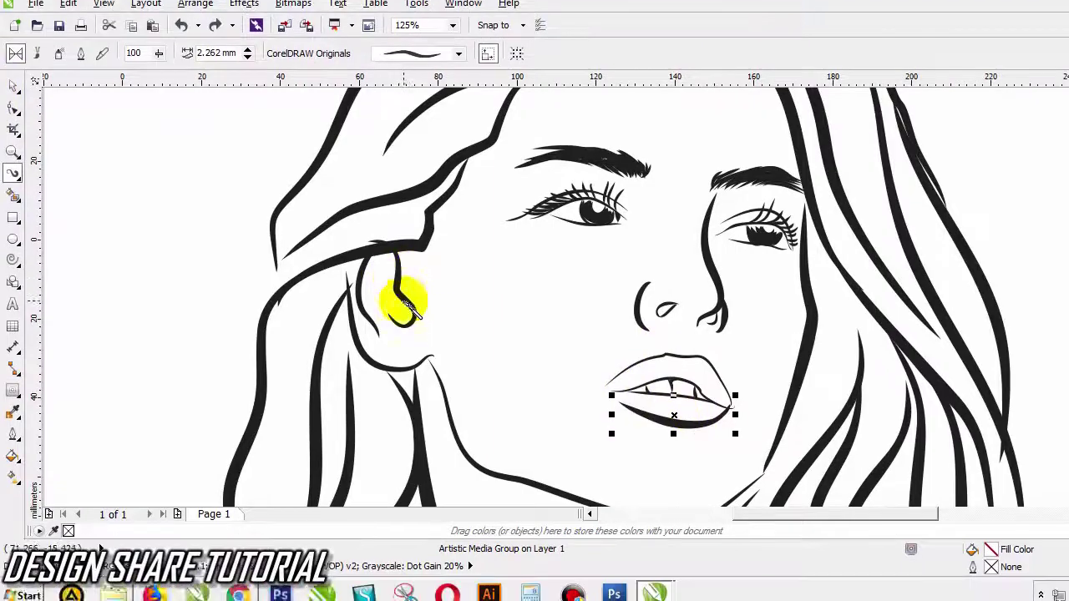
click(402, 328)
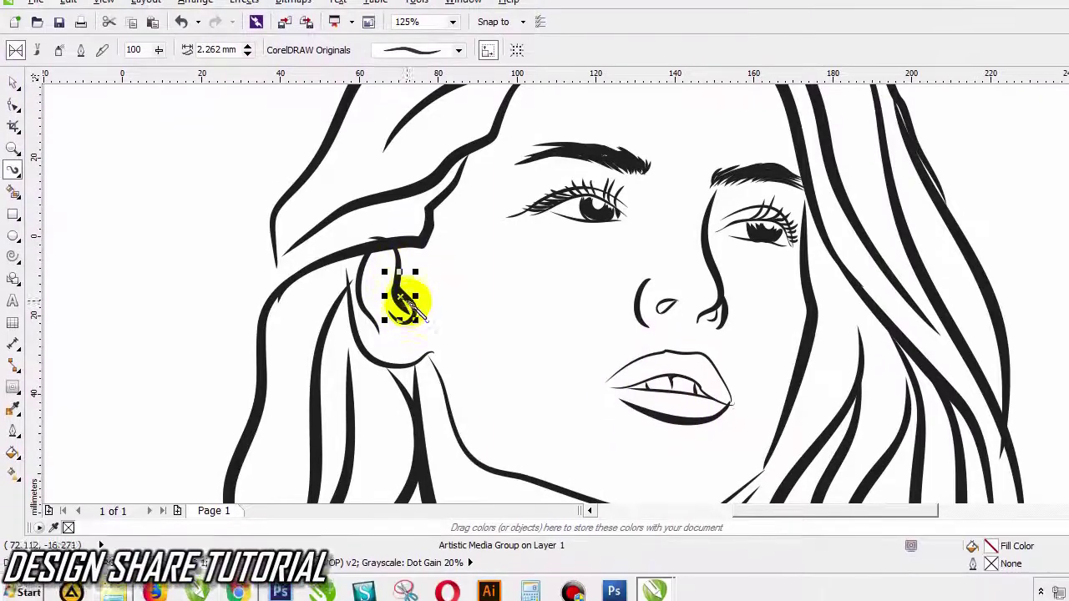
Step: Set the jawline stroke width to 4.262 mm
scroll(404, 302, down, 3)
scroll(393, 298, up, 2)
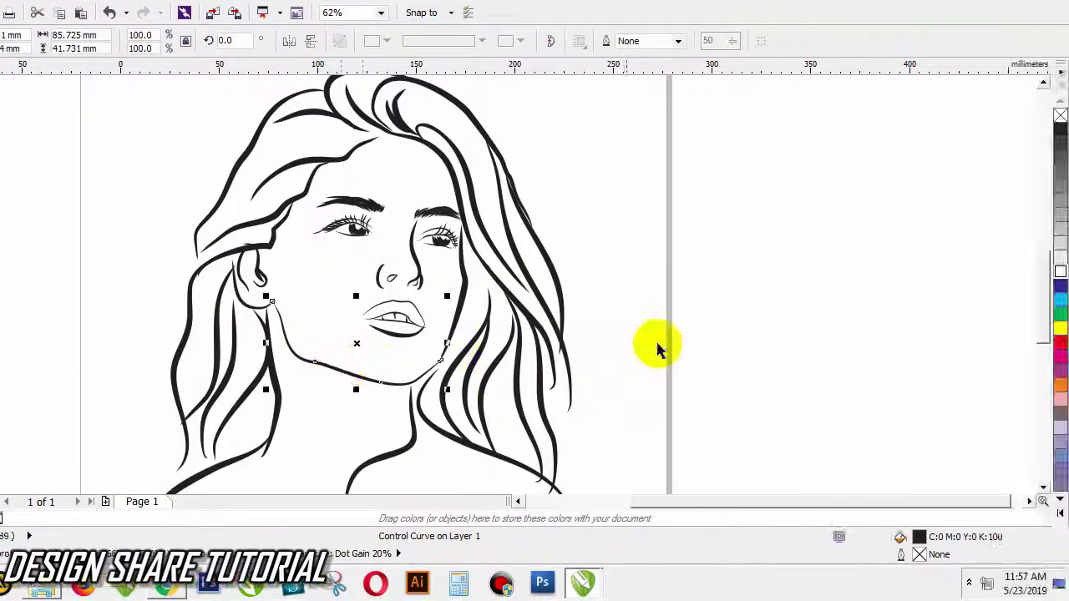
click(727, 349)
click(430, 375)
click(247, 37)
click(685, 287)
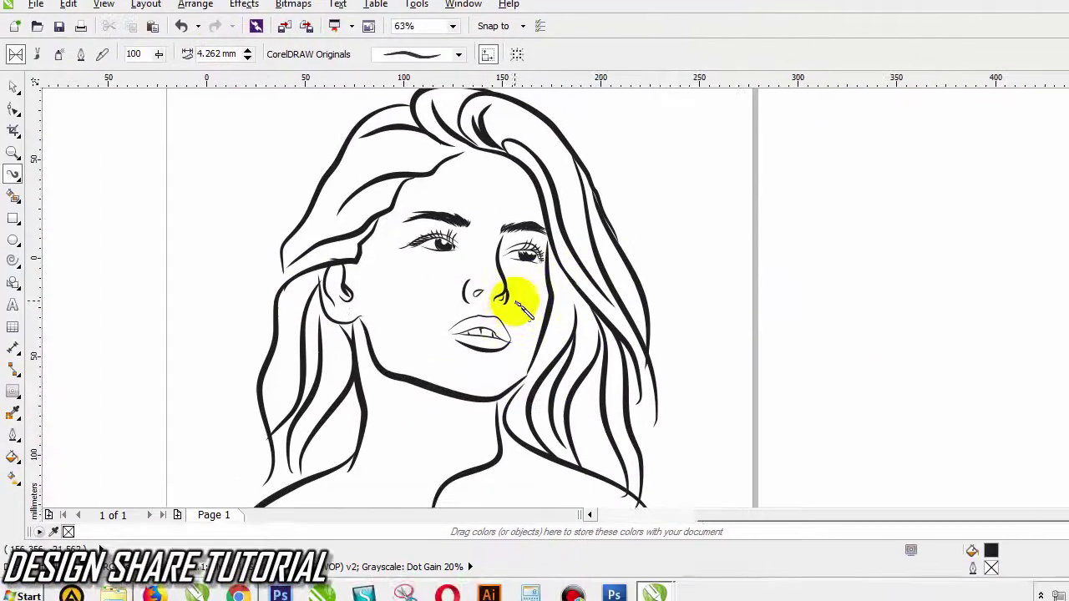
Step: Edit the upper lip outline's nodes into a smooth cupid's bow ending at the far mouth corner
scroll(407, 341, up, 2)
click(401, 345)
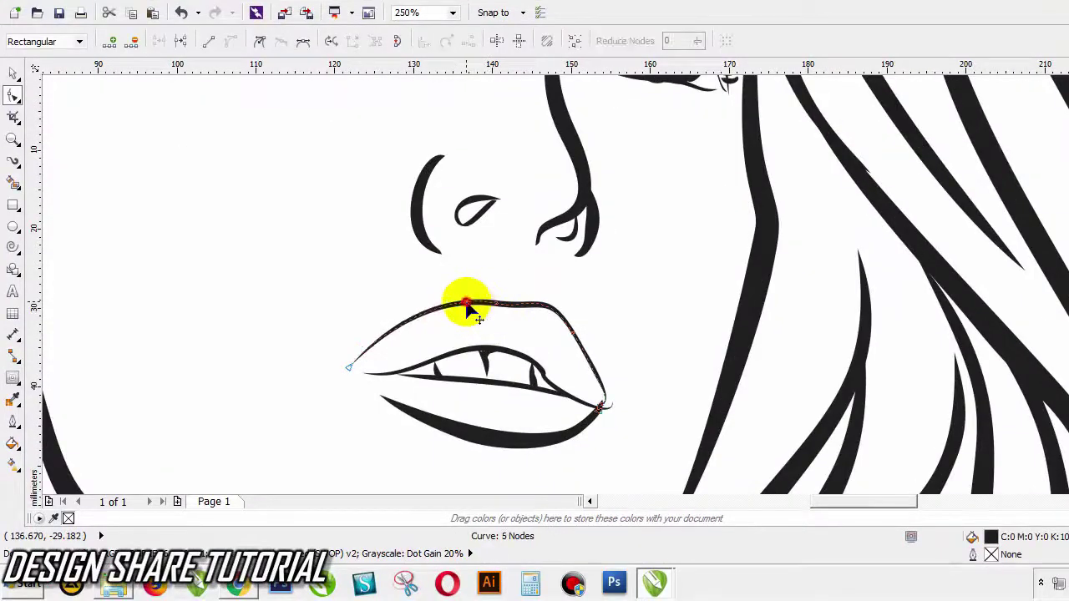
double_click(466, 303)
drag(466, 302, 505, 306)
scroll(626, 442, up, 1)
click(576, 373)
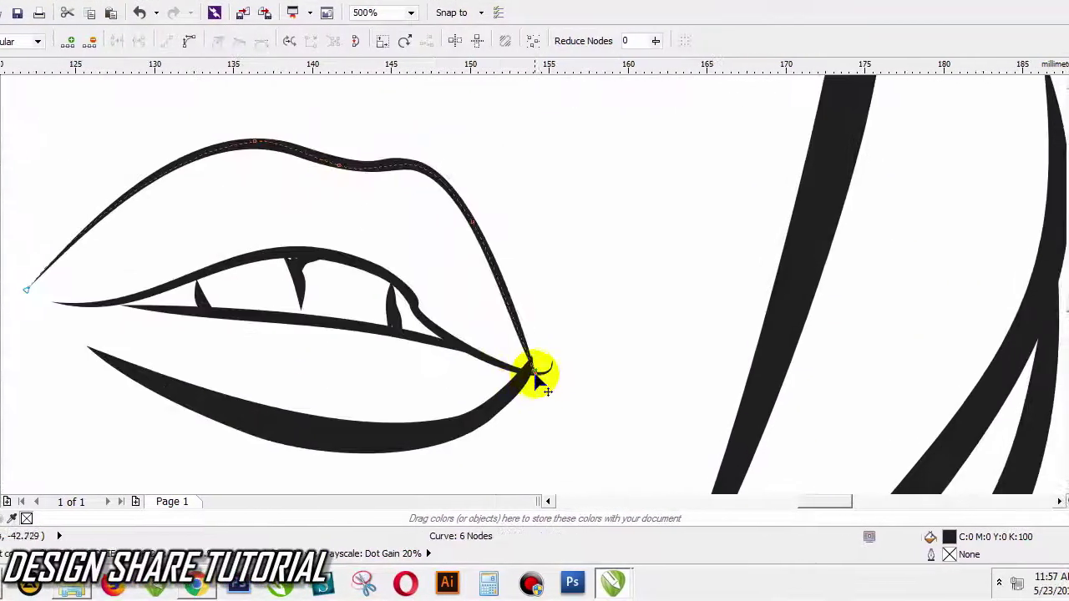
Step: Straighten the far end of the mouth opening's upper edge and extend its near end to the lip corner
click(548, 370)
click(553, 362)
drag(544, 401, 560, 362)
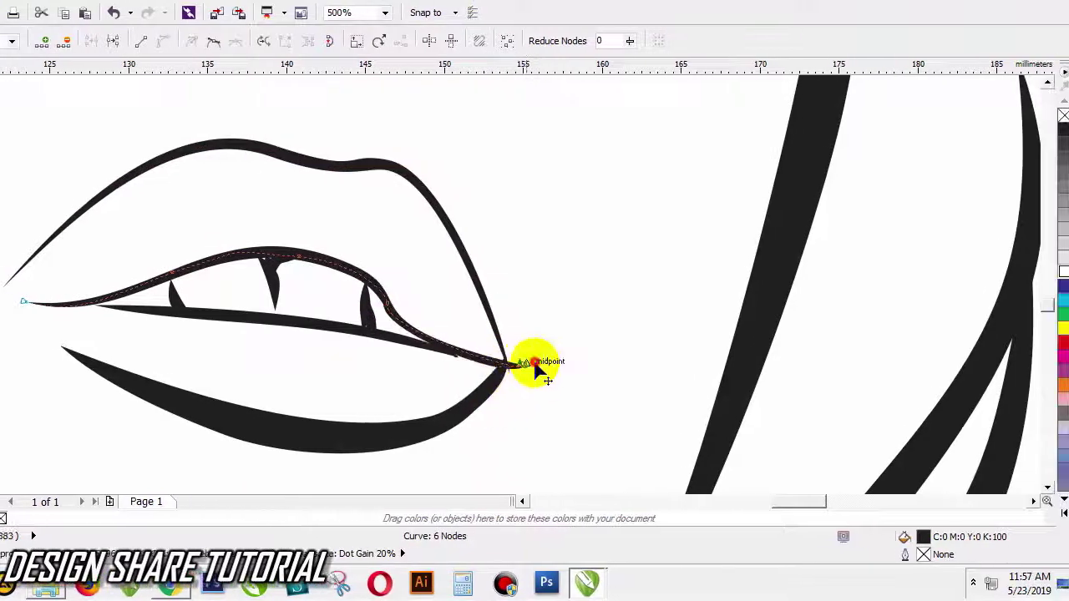
double_click(536, 363)
click(387, 304)
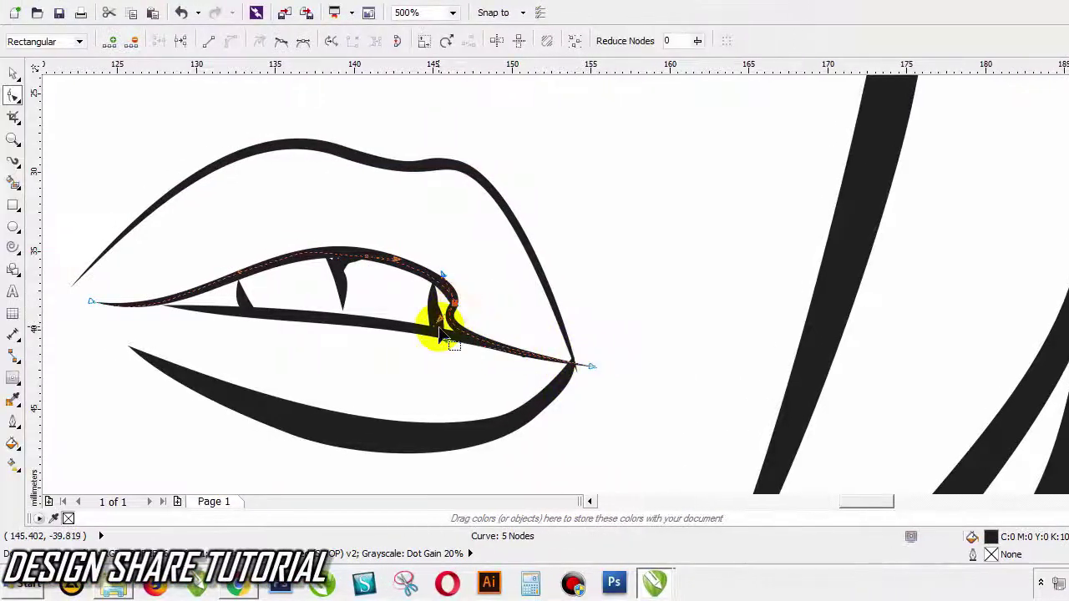
scroll(472, 339, down, 1)
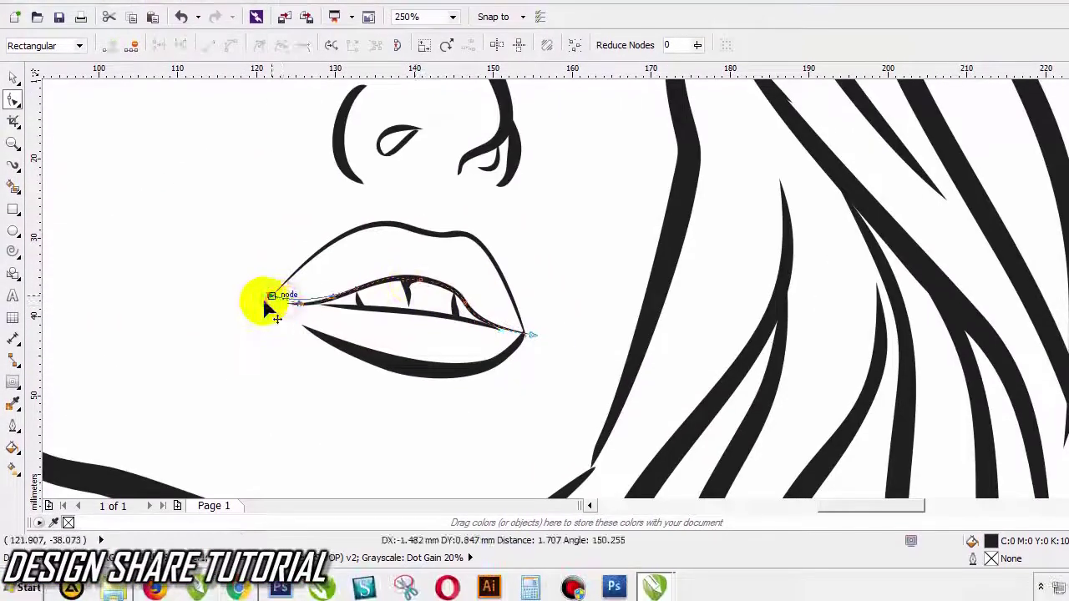
scroll(205, 230, down, 1)
Step: Increase the stroke width of the upper lip outline
scroll(354, 237, down, 1)
scroll(375, 297, up, 1)
click(459, 332)
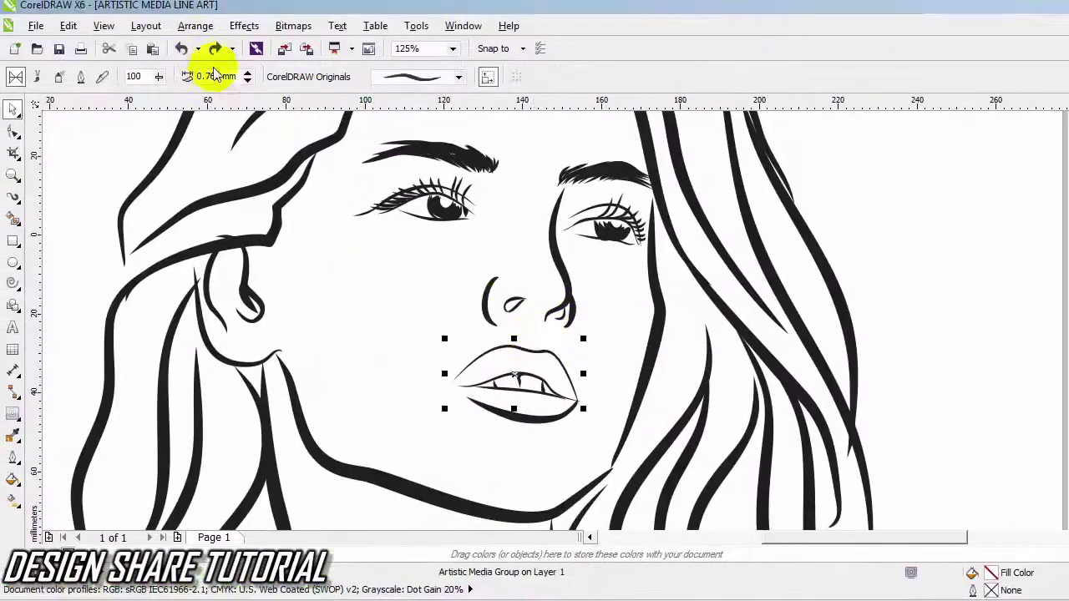
scroll(636, 408, down, 1)
scroll(633, 407, up, 1)
click(617, 404)
click(608, 401)
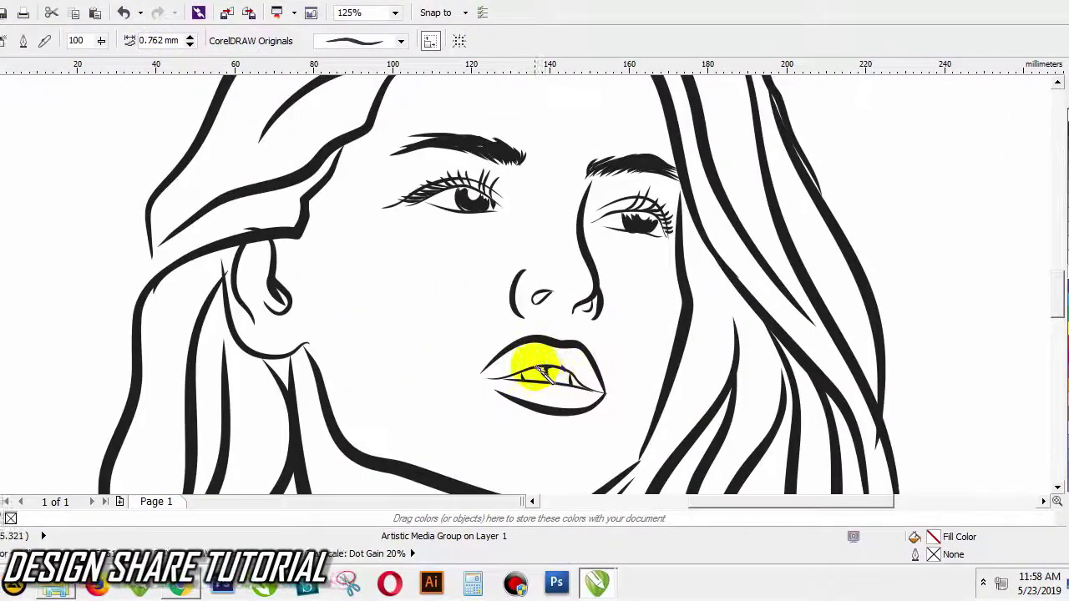
Step: Set the stroke width of the mouth opening's edge to 1.262 mm
click(602, 401)
click(535, 368)
click(180, 37)
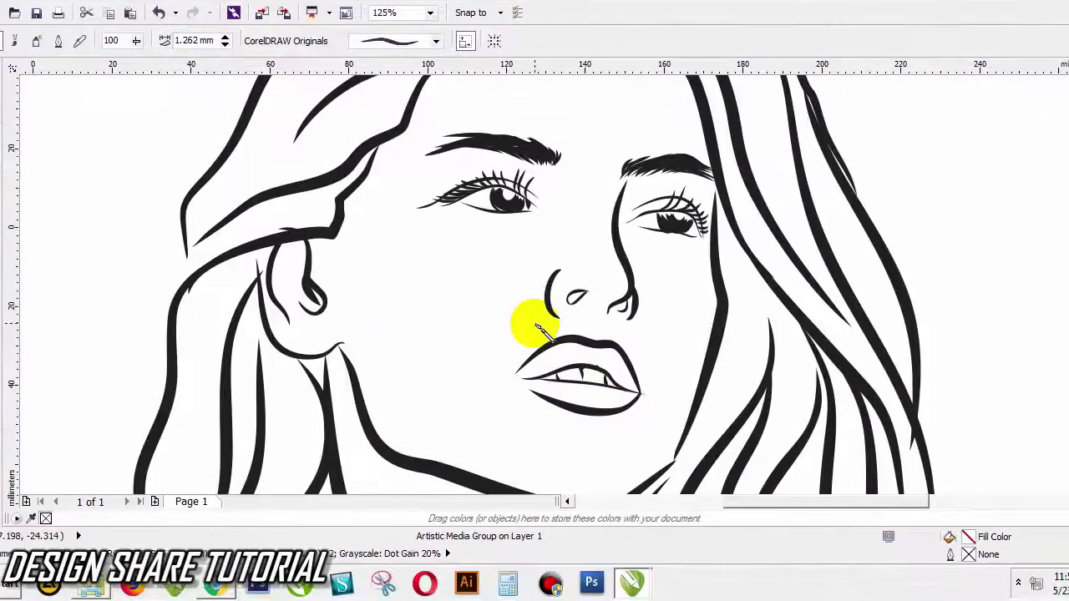
Step: Set the stroke width of the ear's outer outline to 3.262 mm
scroll(497, 329, down, 1)
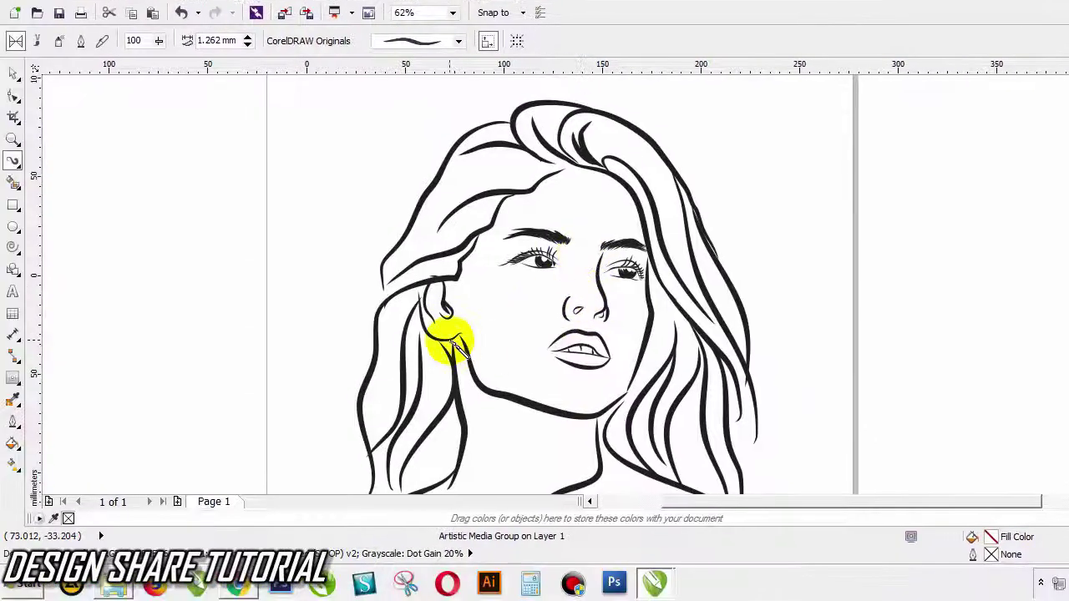
click(394, 349)
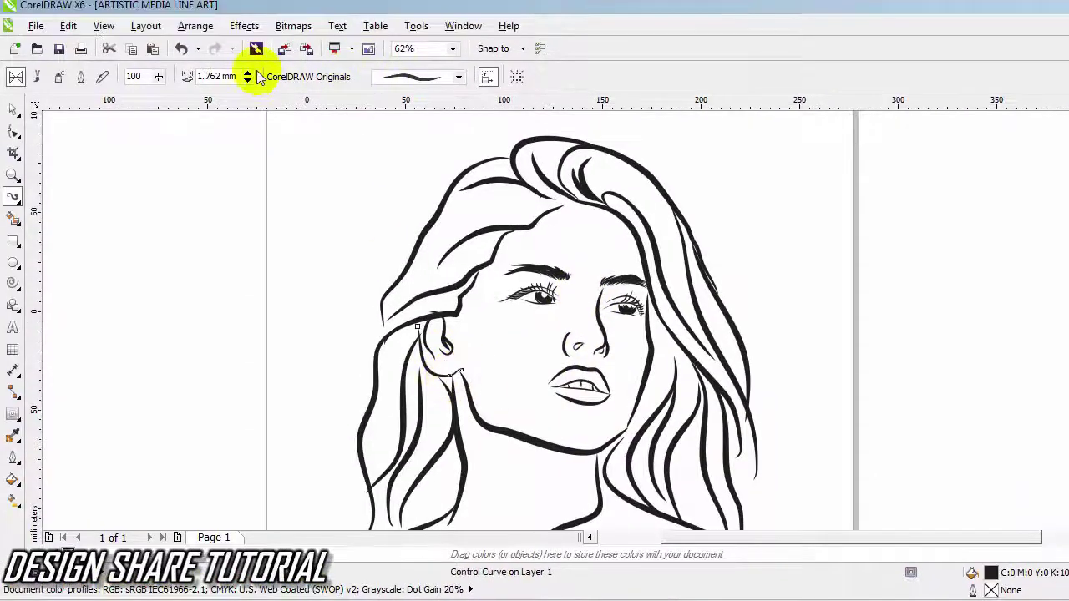
click(12, 112)
scroll(694, 288, down, 1)
scroll(681, 321, up, 1)
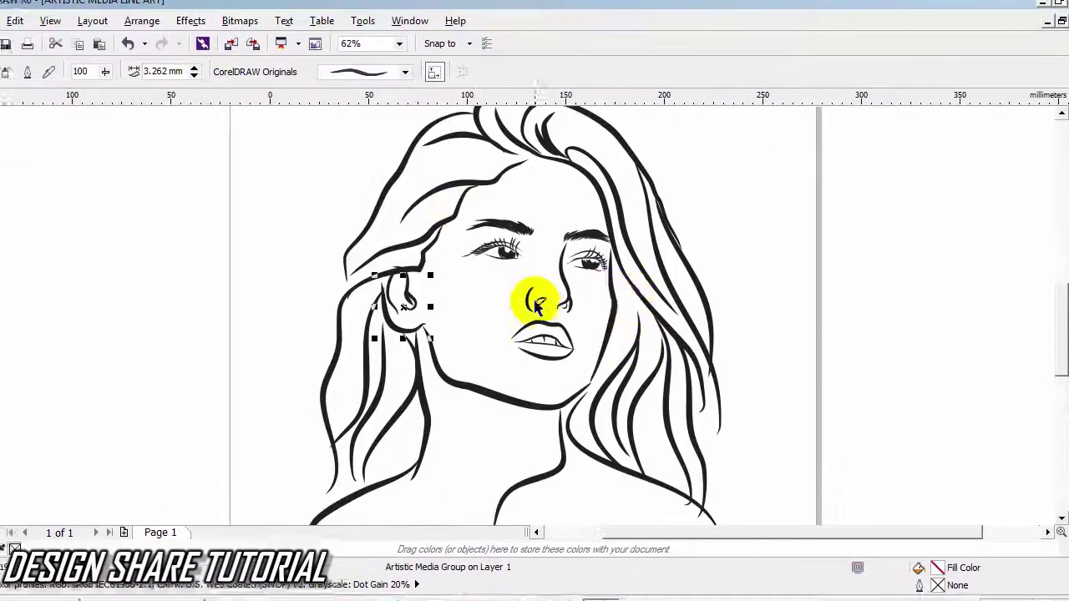
Step: Draw a closed near-black shape about 5.6 mm wide and 3.4 mm high filling the near nostril with the Pen tool
scroll(586, 303, up, 2)
click(17, 201)
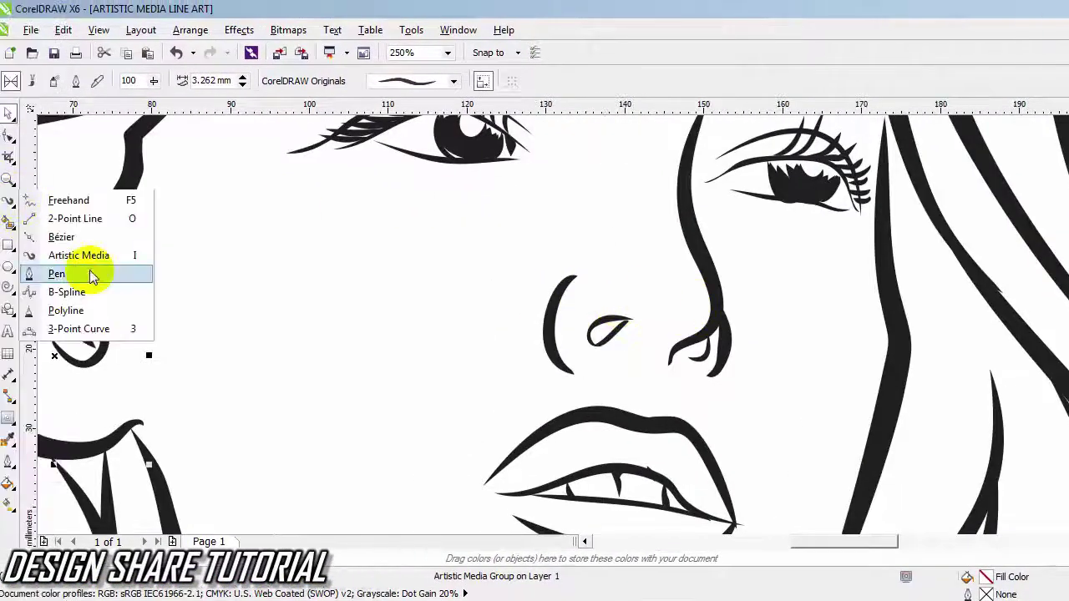
click(91, 274)
scroll(555, 318, up, 1)
click(651, 299)
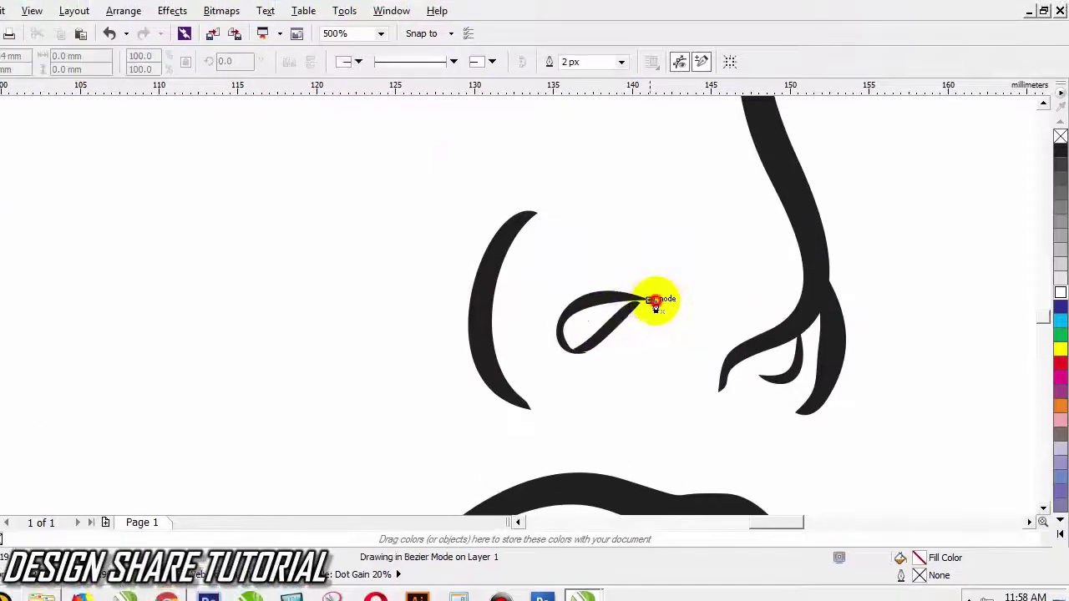
drag(560, 313, 562, 346)
click(590, 347)
click(648, 297)
click(650, 298)
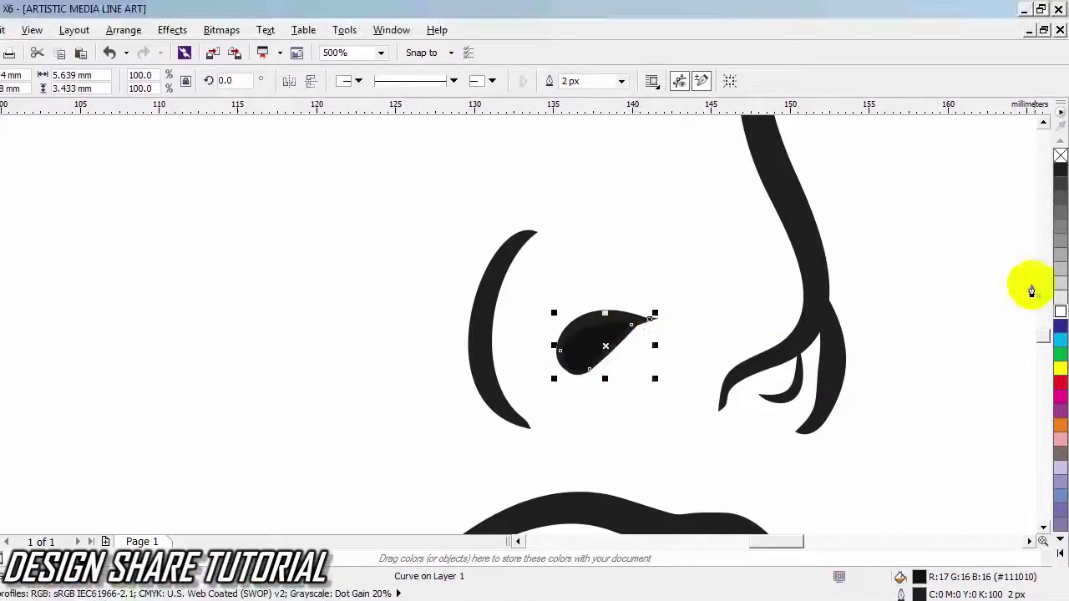
Step: Draw a second near-black filled shape, about 3.9 mm wide and 3.7 mm high, inside the far nostril
drag(793, 323, 799, 333)
click(740, 342)
click(796, 304)
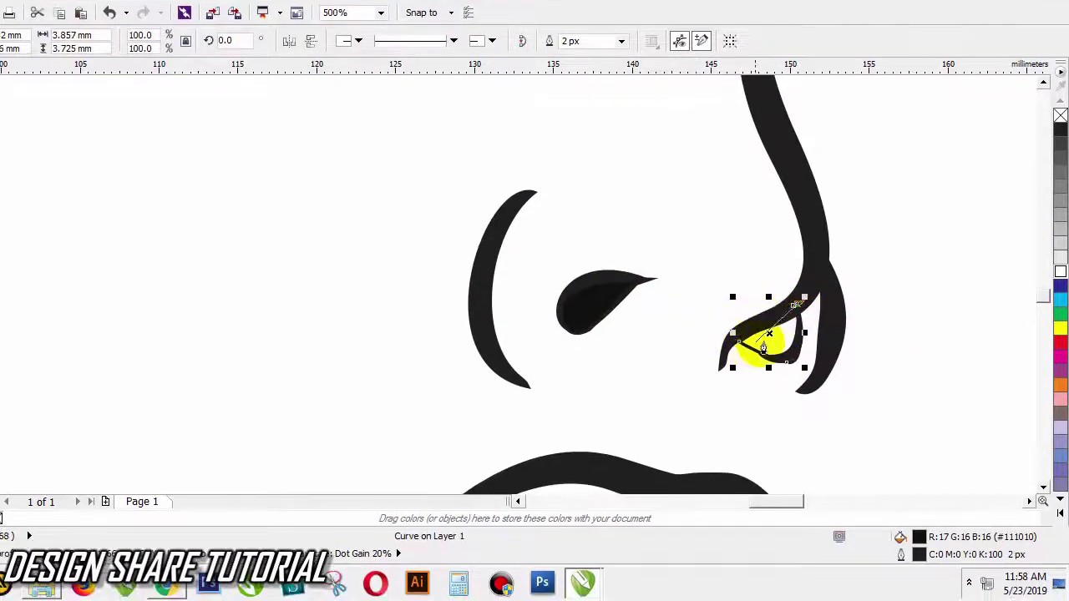
scroll(751, 305, down, 5)
shift+click(582, 302)
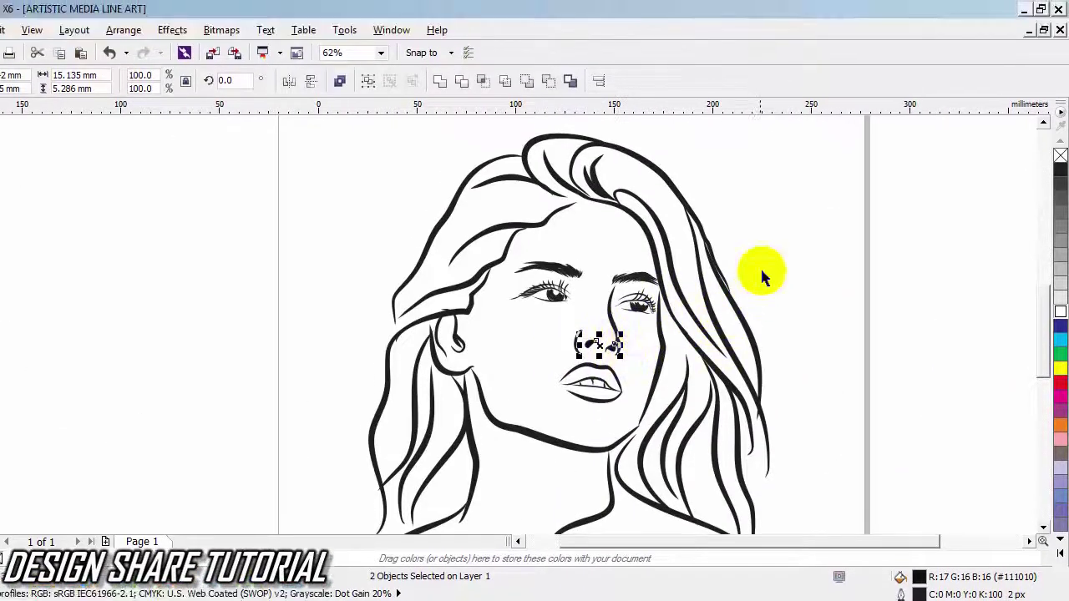
click(761, 276)
Step: Select the entire portrait and place a duplicate of it beside the page
scroll(655, 276, down, 2)
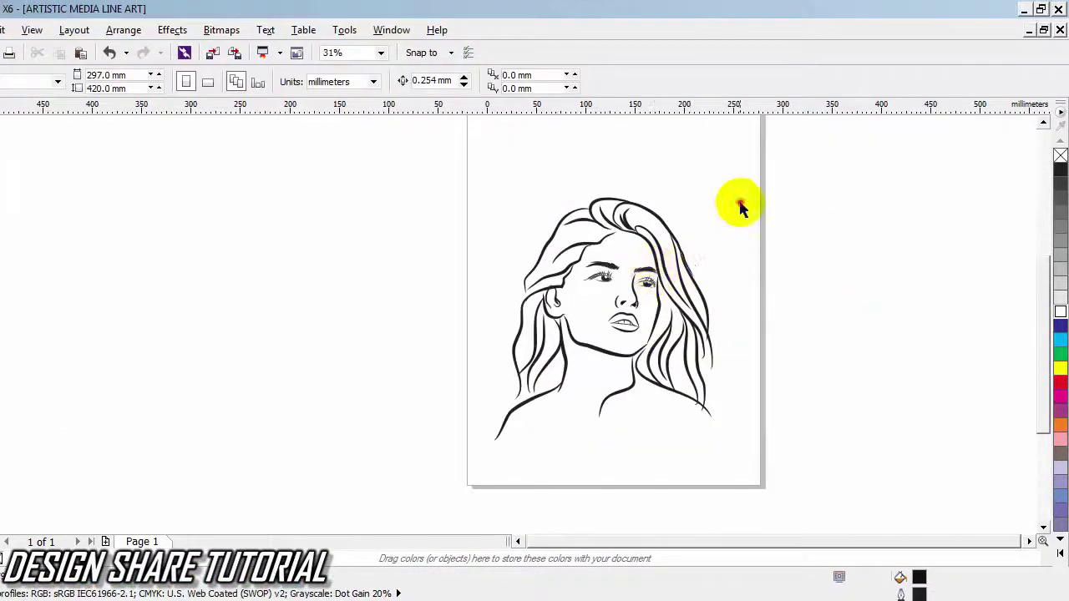
drag(761, 169, 454, 447)
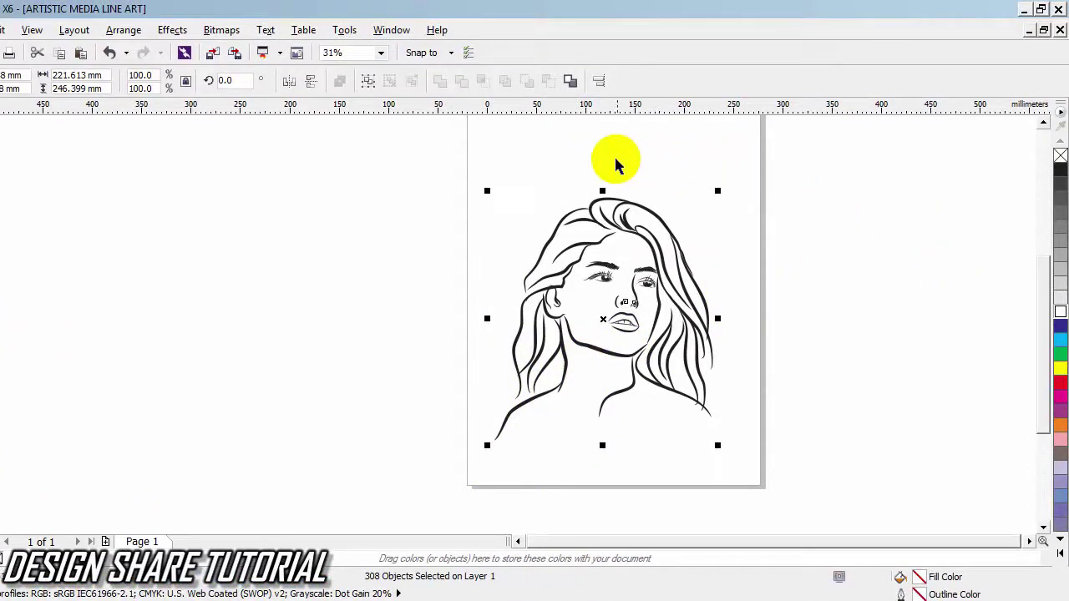
drag(634, 213, 313, 211)
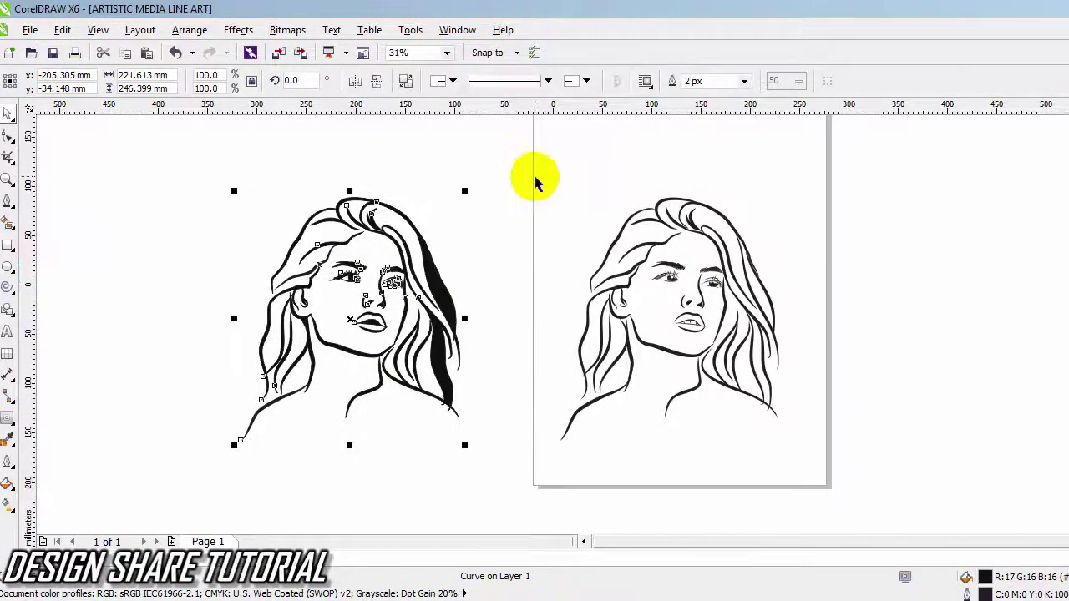
Step: Inspect the hair and face of the welded portrait duplicate and undo the weld
click(503, 210)
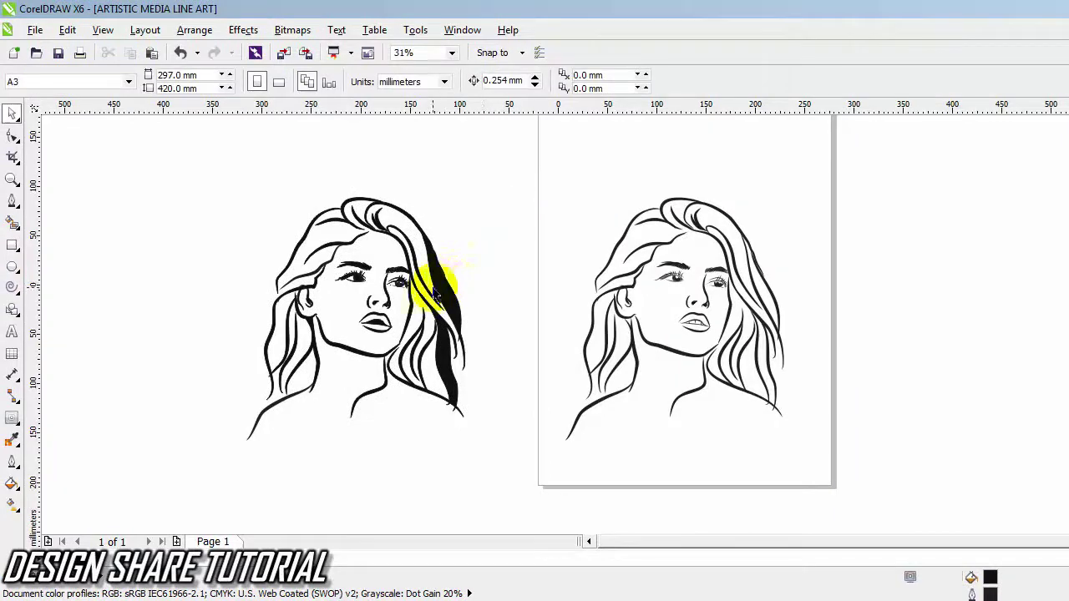
click(433, 289)
mouse_move(428, 293)
mouse_down()
mouse_move(266, 296)
mouse_move(286, 318)
mouse_move(355, 317)
mouse_up()
click(371, 290)
click(357, 305)
key(ctrl+z)
key(ctrl+z)
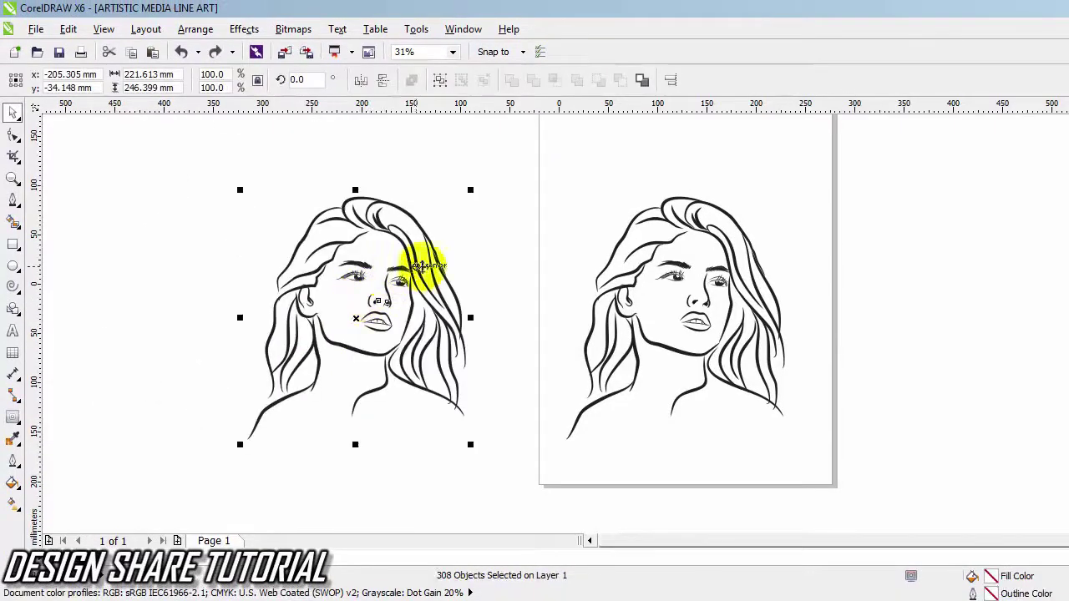
Step: Select the whole portrait duplicate beside the page and give all its objects a yellow outline
click(462, 266)
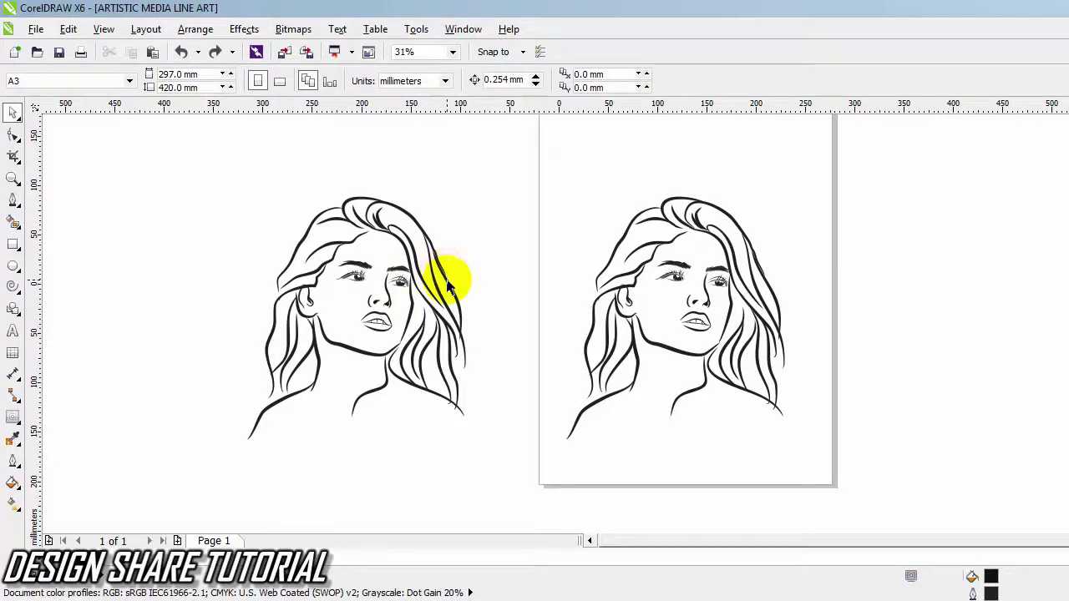
click(446, 287)
click(489, 219)
drag(471, 169, 139, 468)
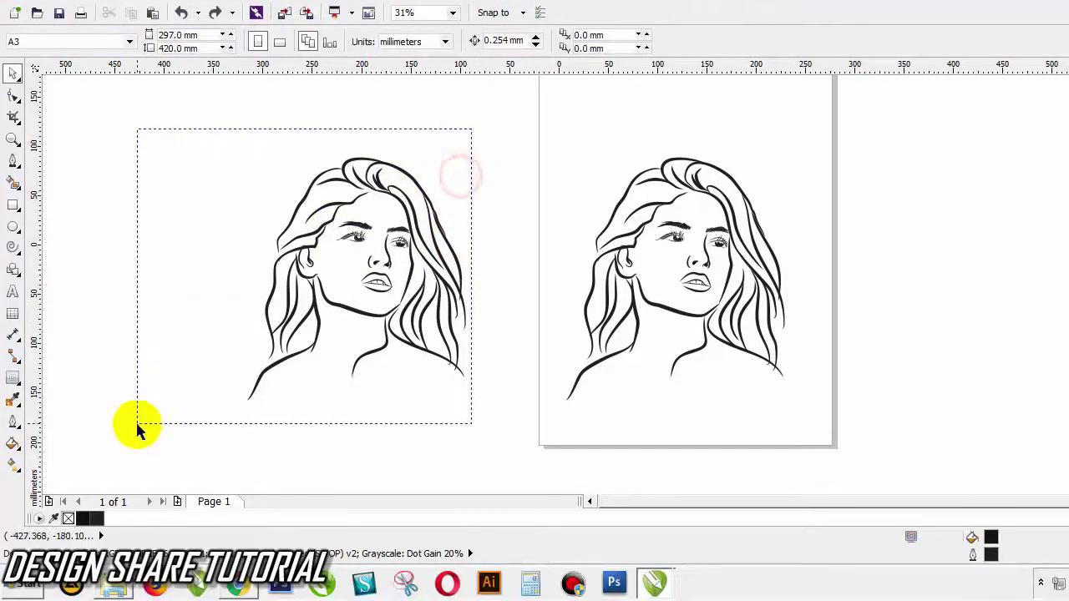
drag(138, 430, 138, 430)
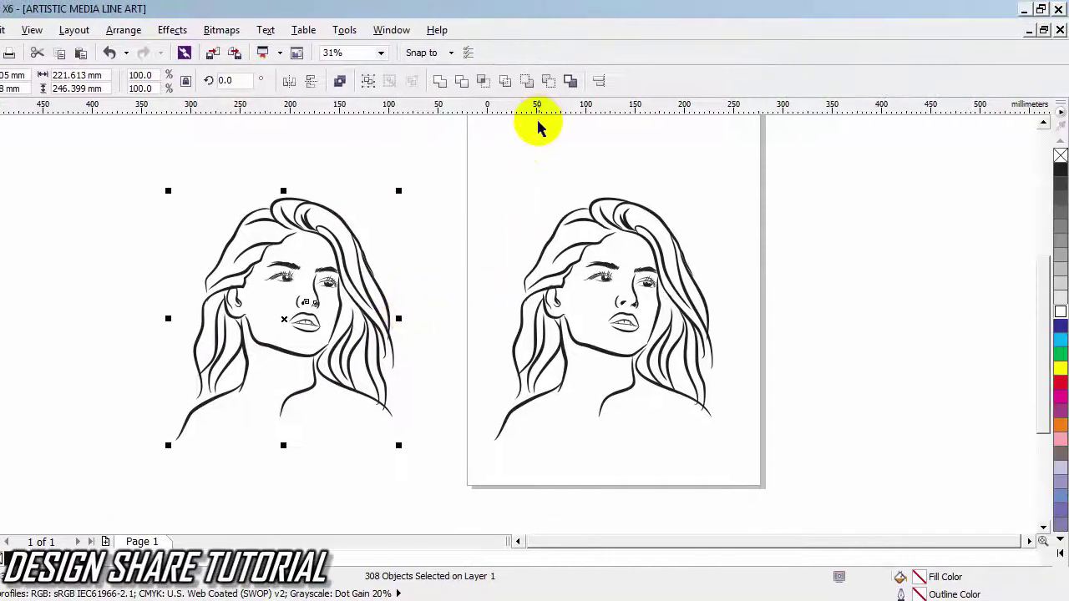
scroll(345, 262, up, 2)
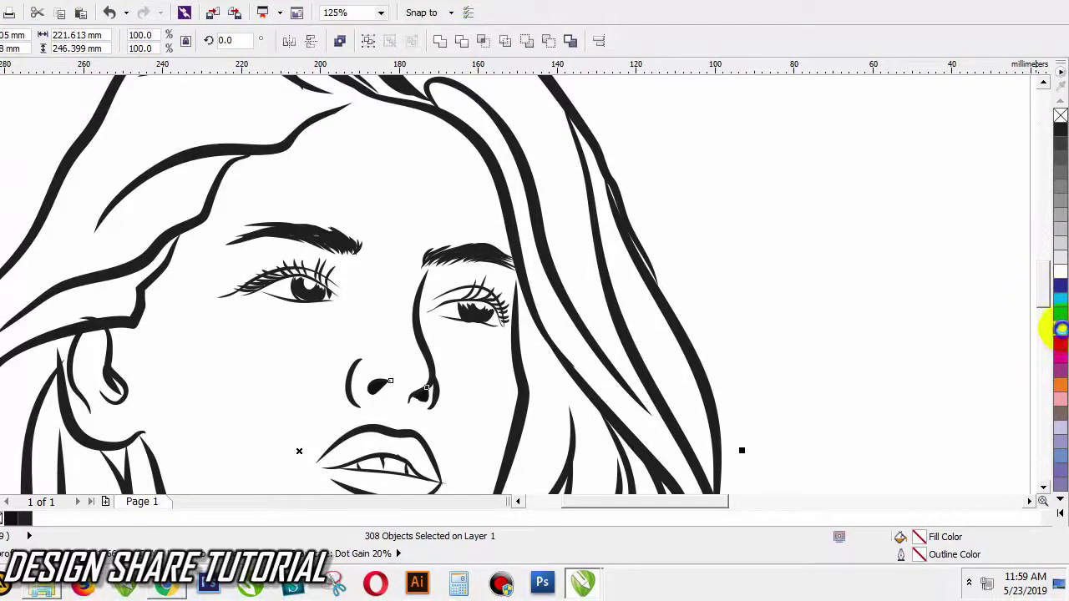
right_click(1058, 328)
scroll(319, 287, down, 1)
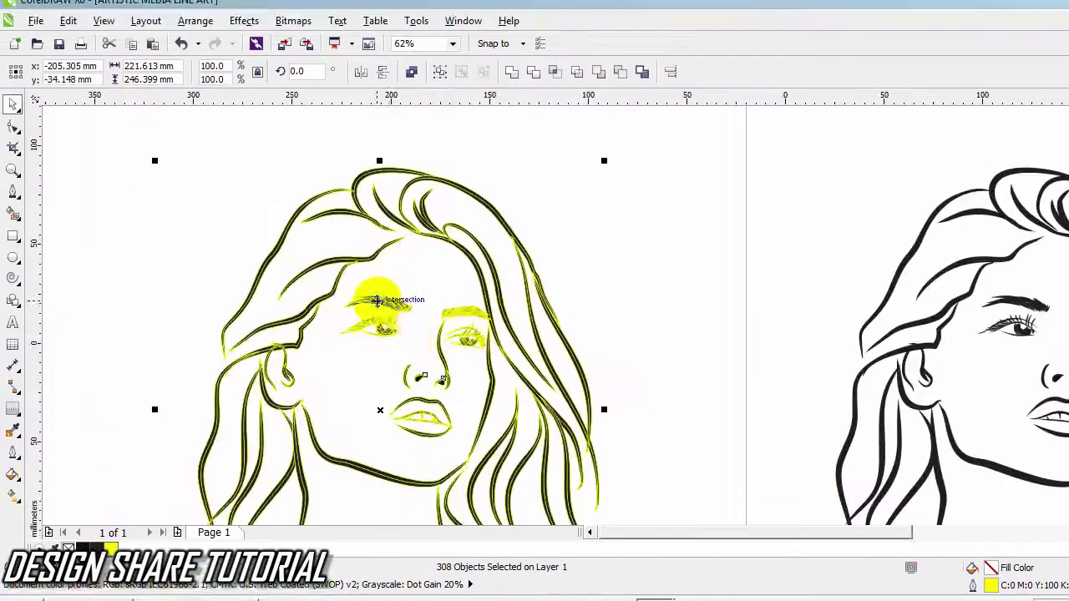
scroll(377, 301, up, 4)
scroll(429, 313, down, 4)
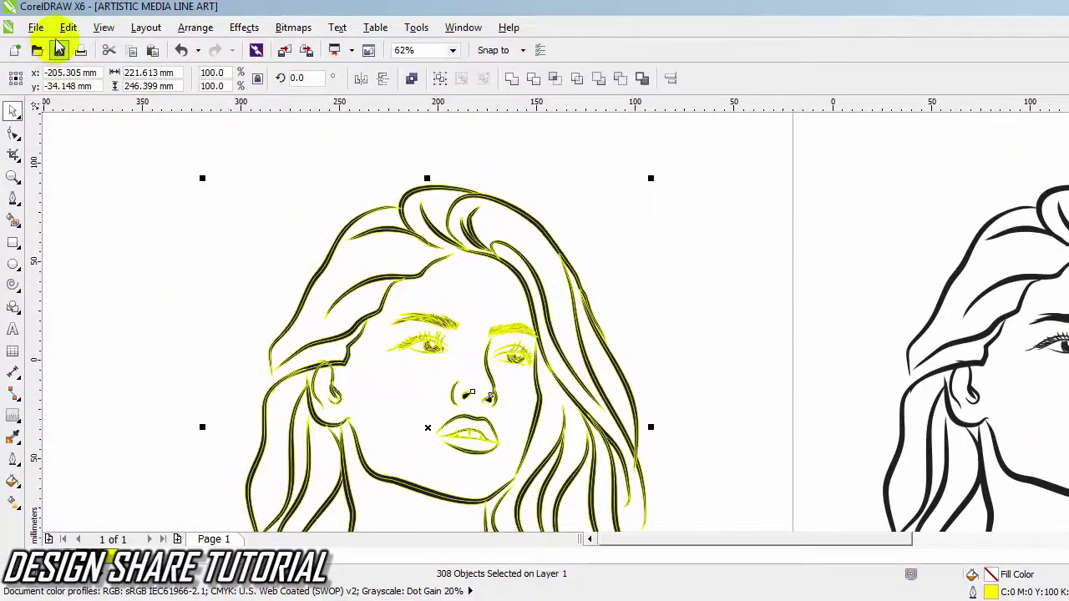
Step: Open the Find Wizard for searching objects in the drawing
click(67, 31)
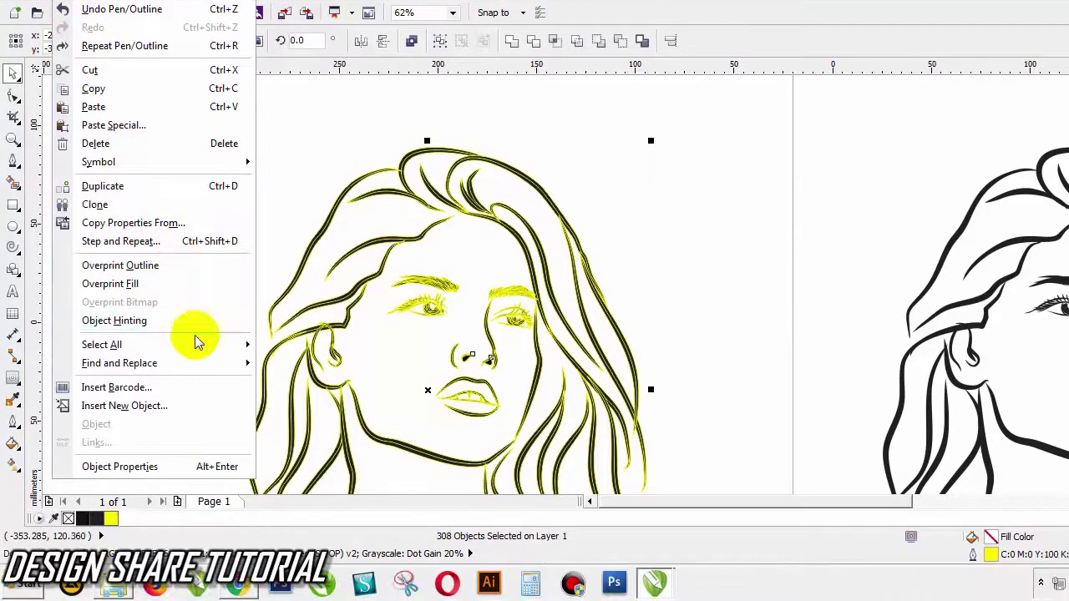
click(198, 365)
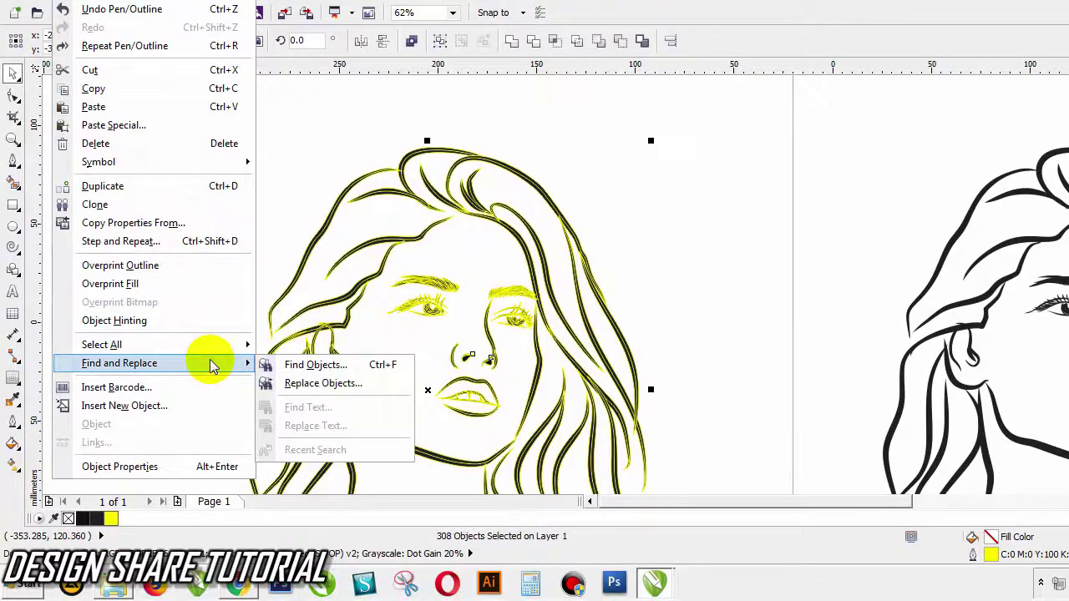
click(307, 368)
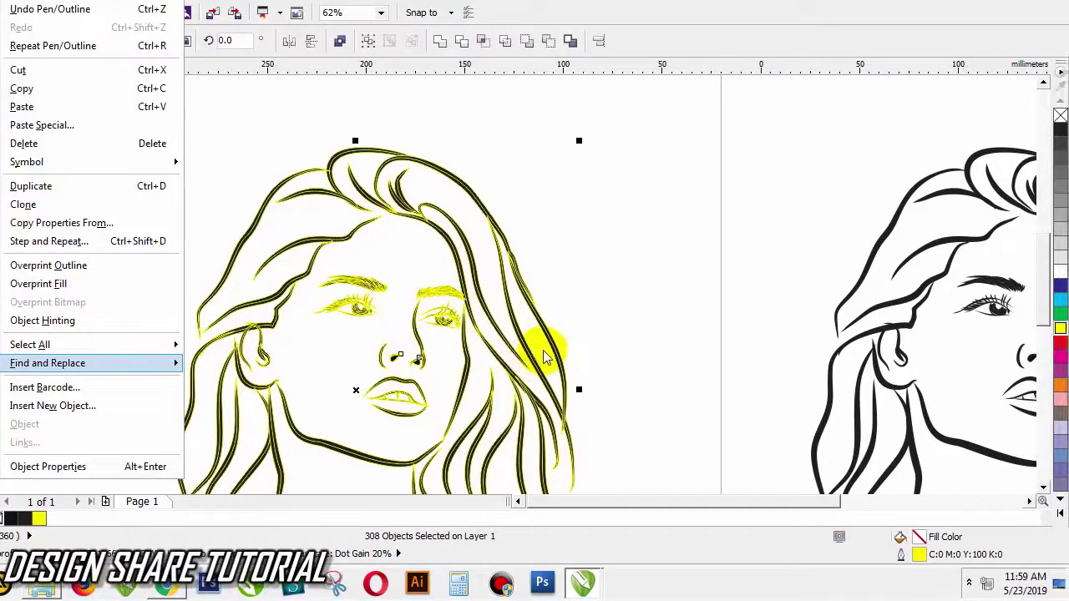
key(Right)
key(Return)
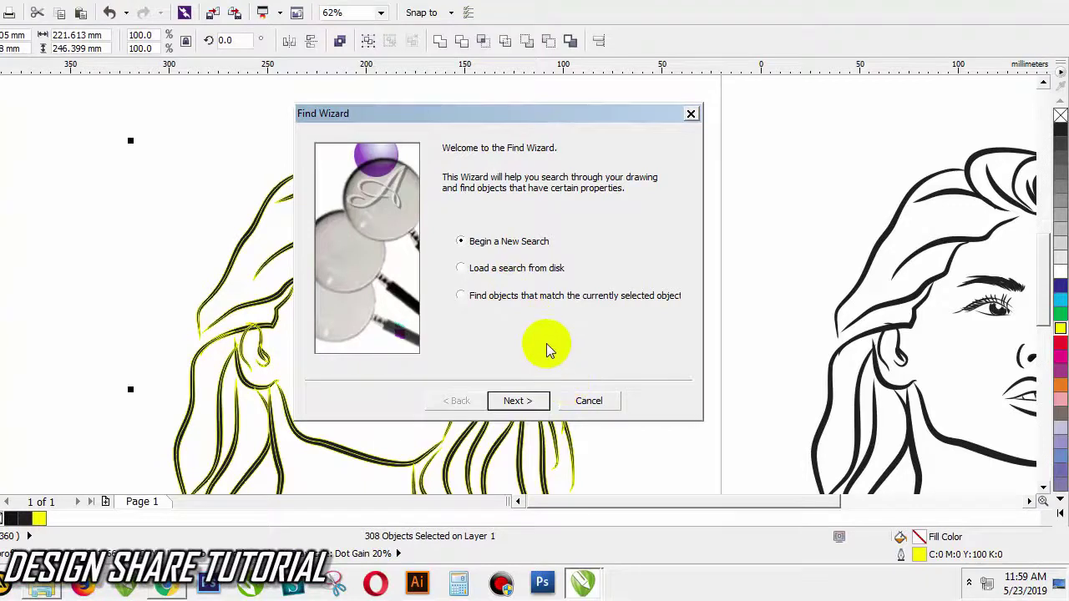
Step: Try to find objects that match the currently selected object
click(524, 297)
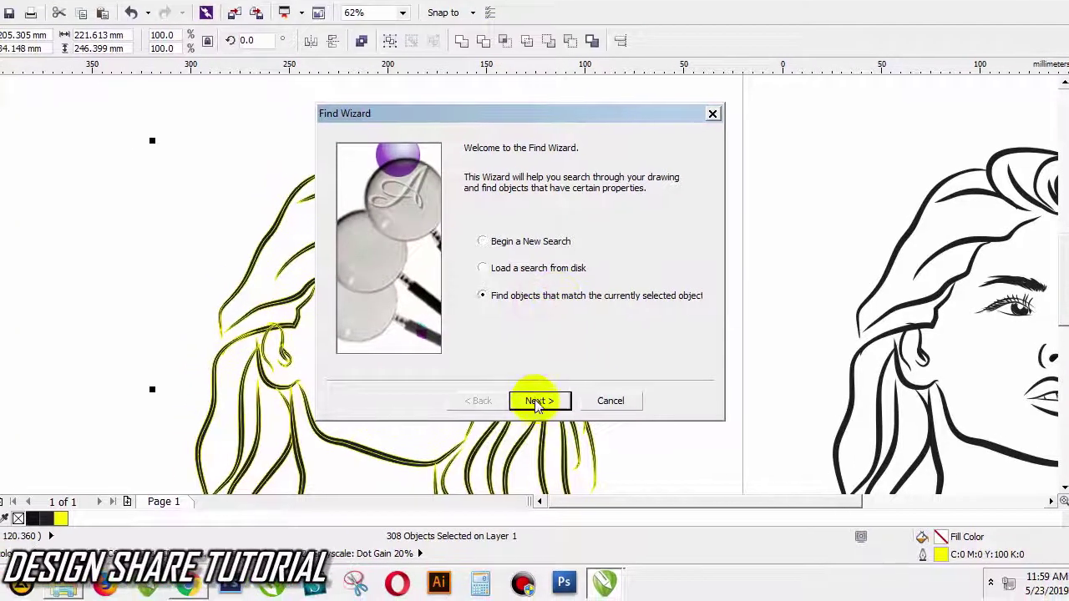
click(537, 401)
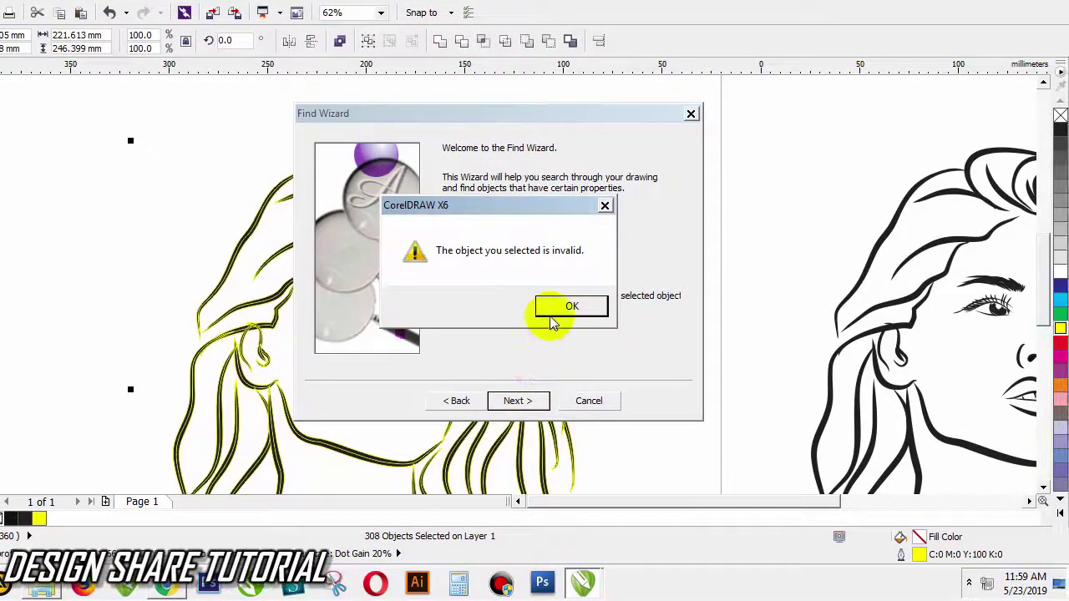
click(554, 318)
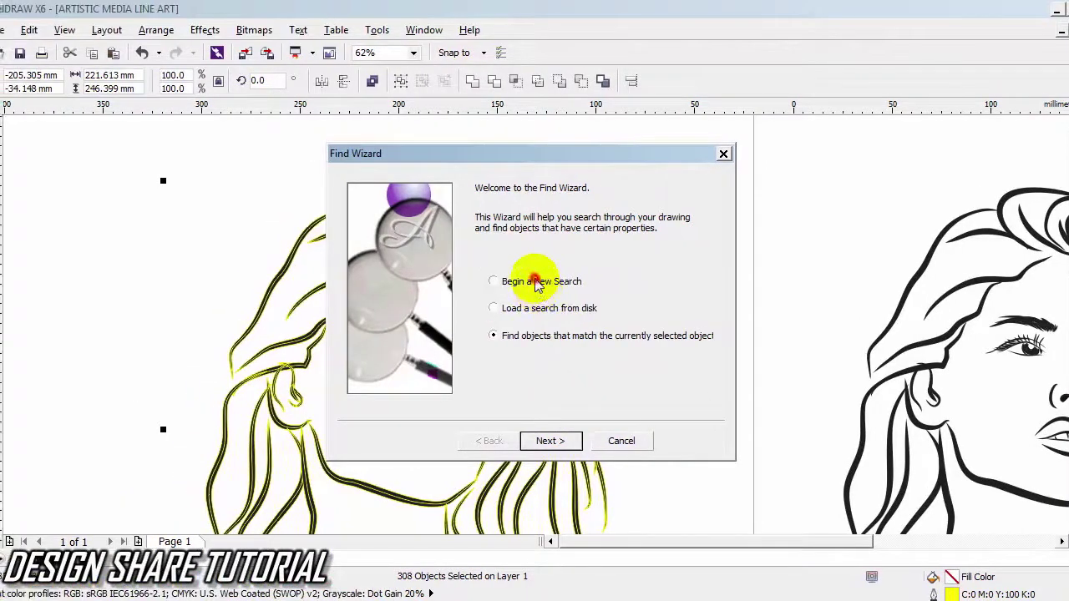
Step: Run a new search by Outline properties for objects with any outline and select all matches
click(493, 242)
click(531, 402)
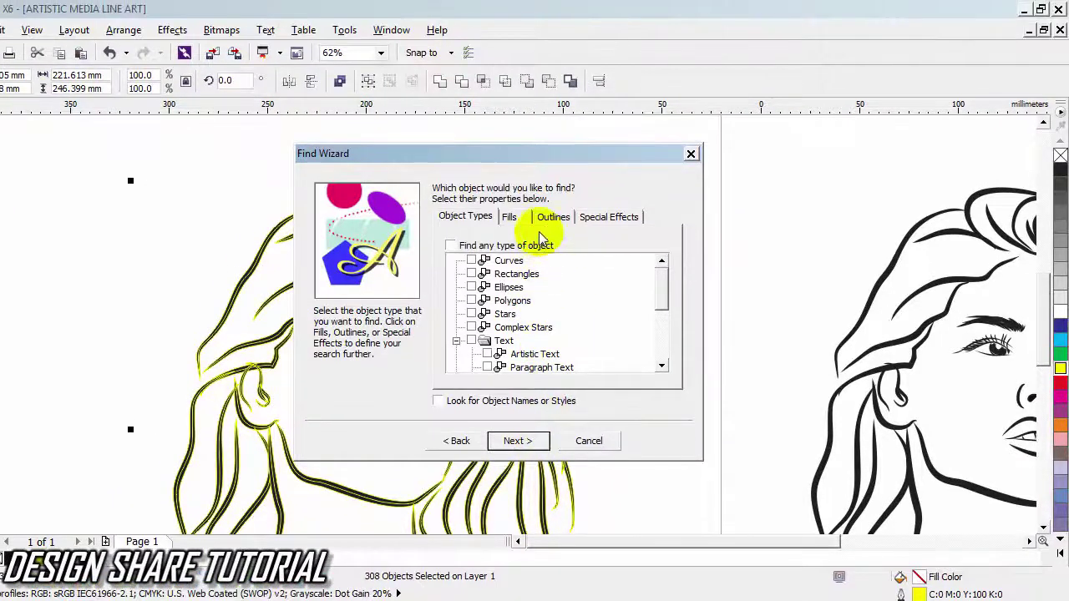
click(552, 178)
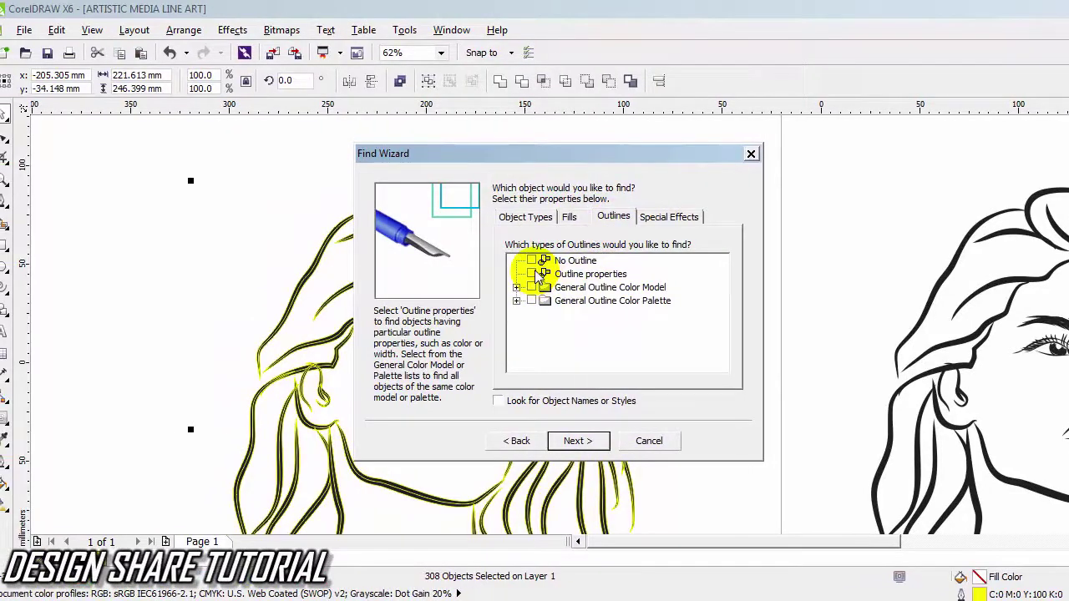
click(538, 275)
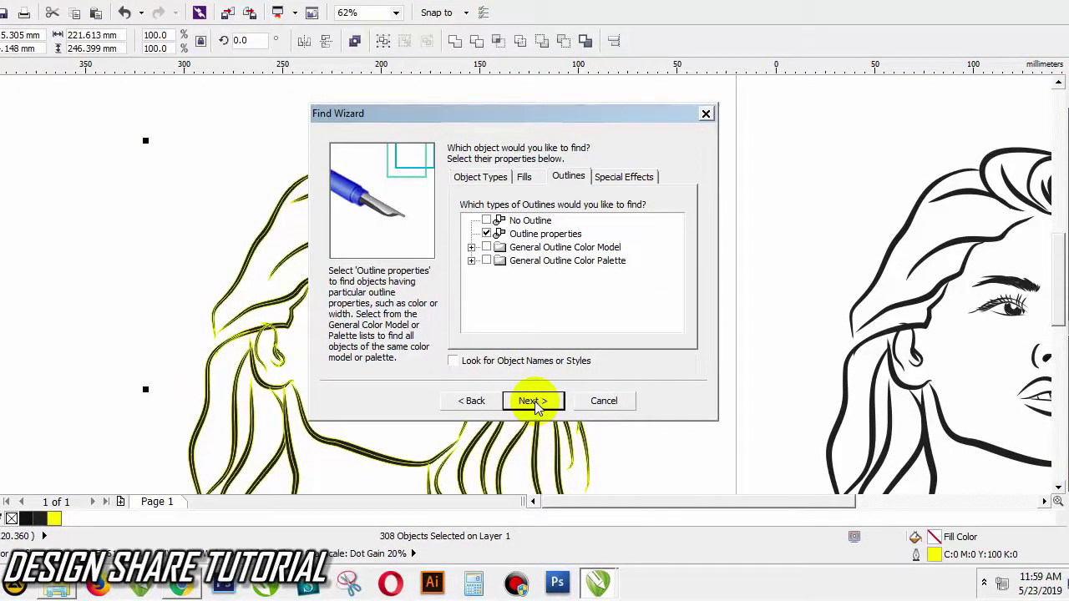
click(533, 402)
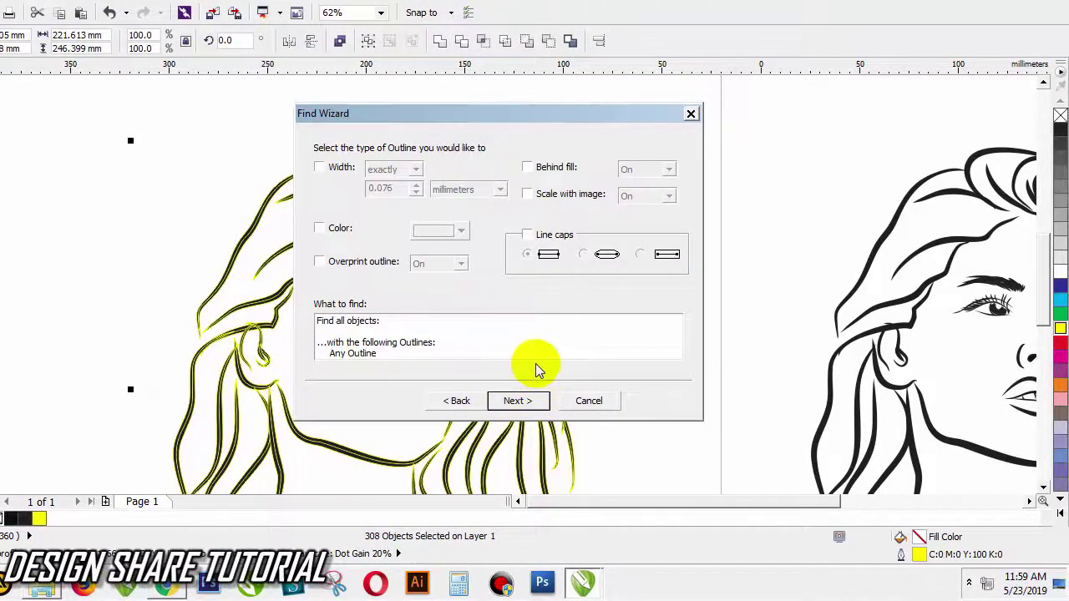
click(524, 404)
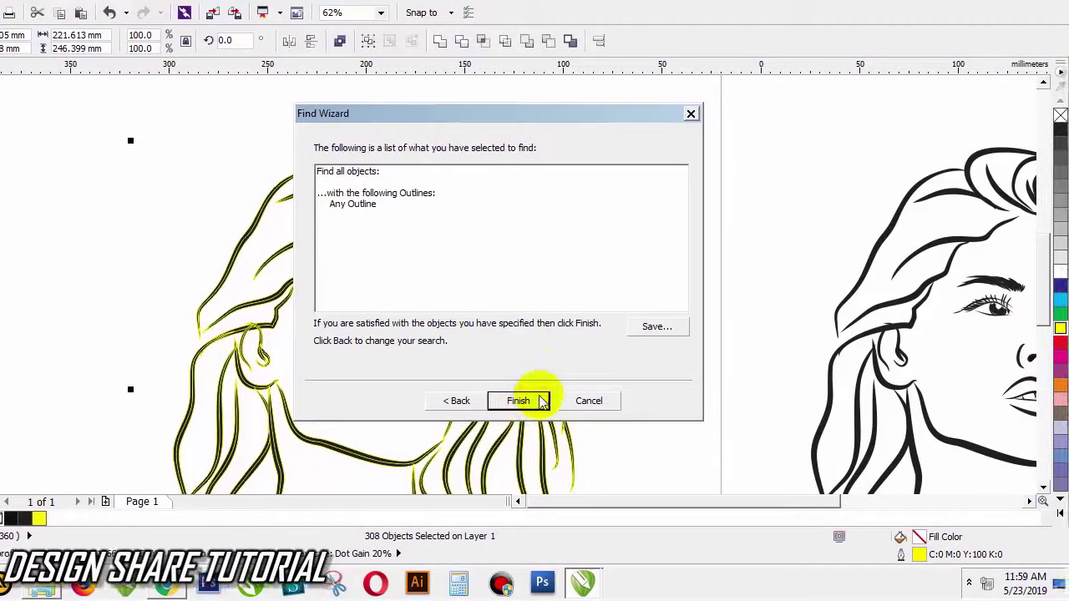
click(541, 402)
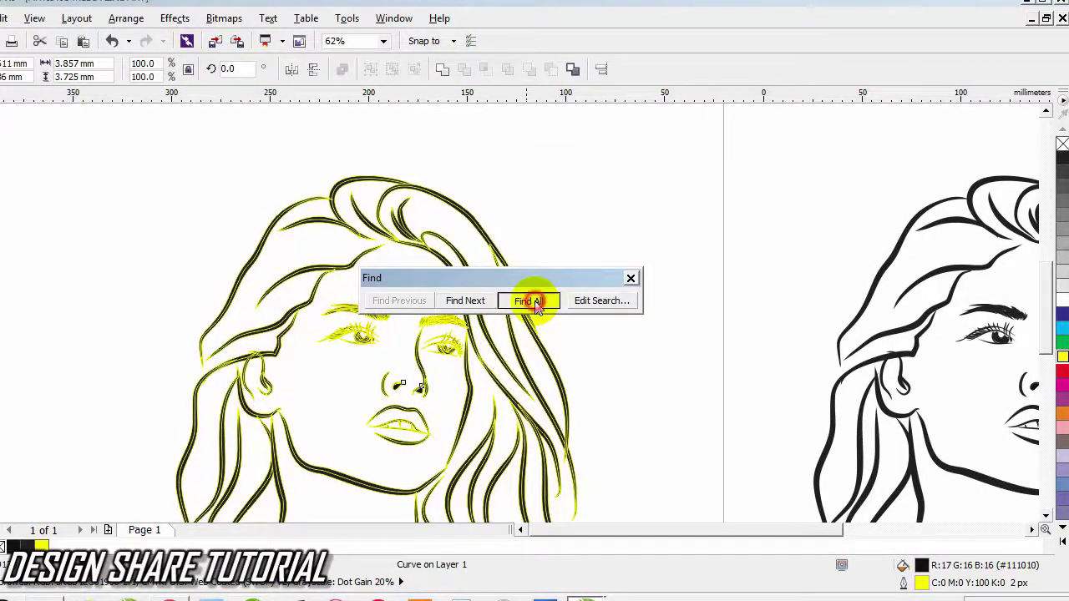
click(535, 303)
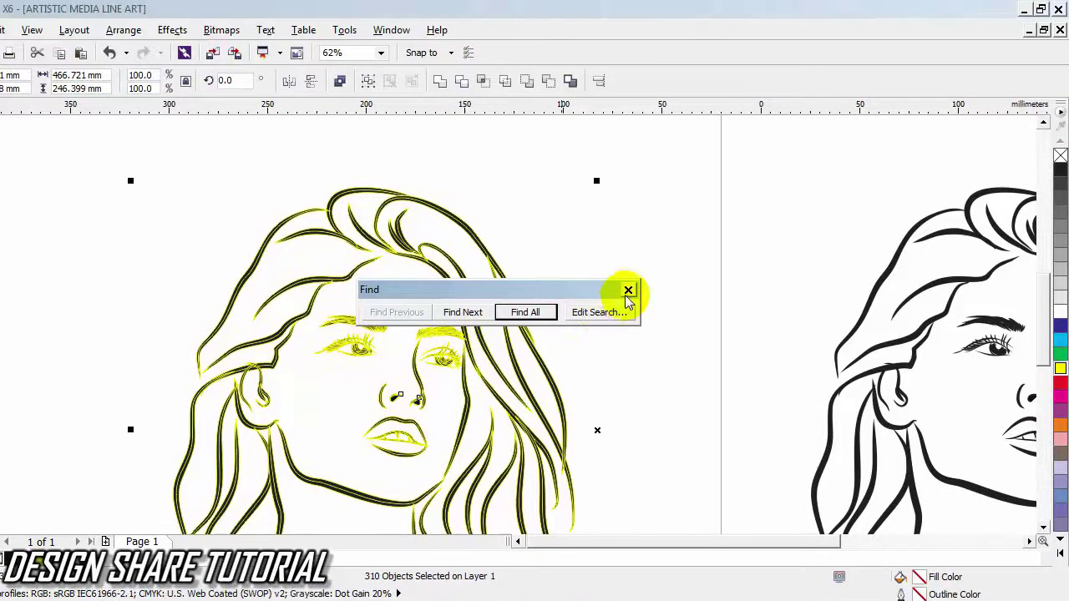
click(628, 291)
Step: Delete the found outlined objects and undo the deletion
key(Delete)
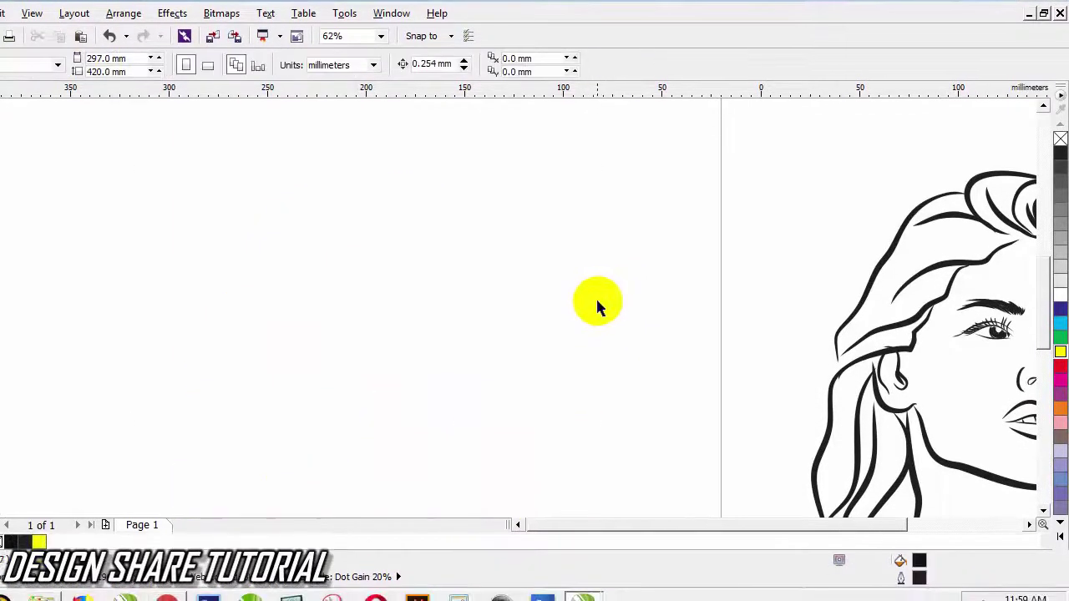
key(ctrl+z)
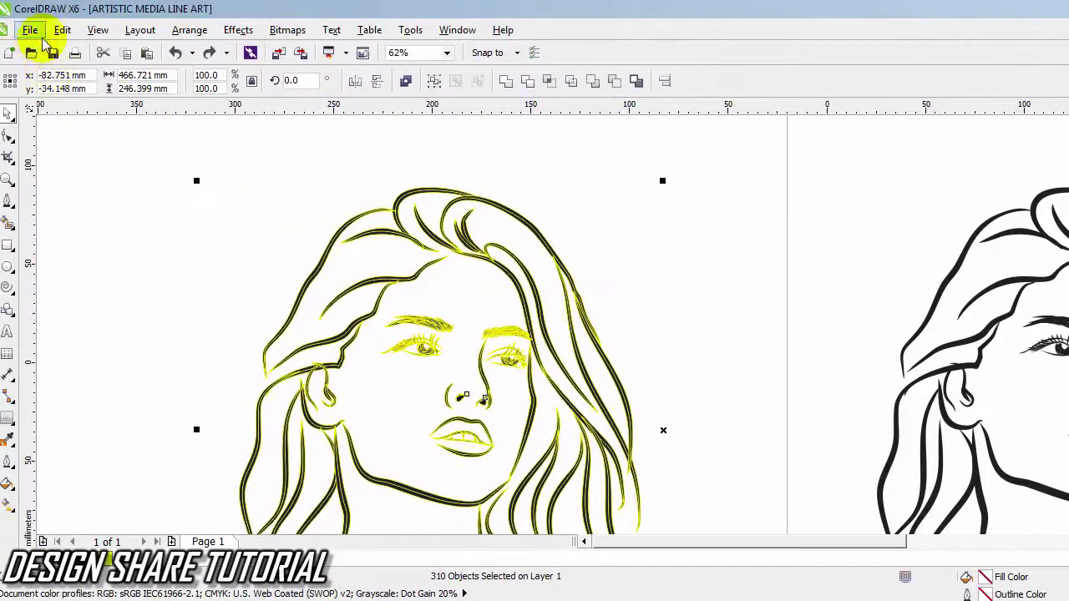
Step: Begin a new search for drawing objects and restrict it to those with Outline properties
click(60, 34)
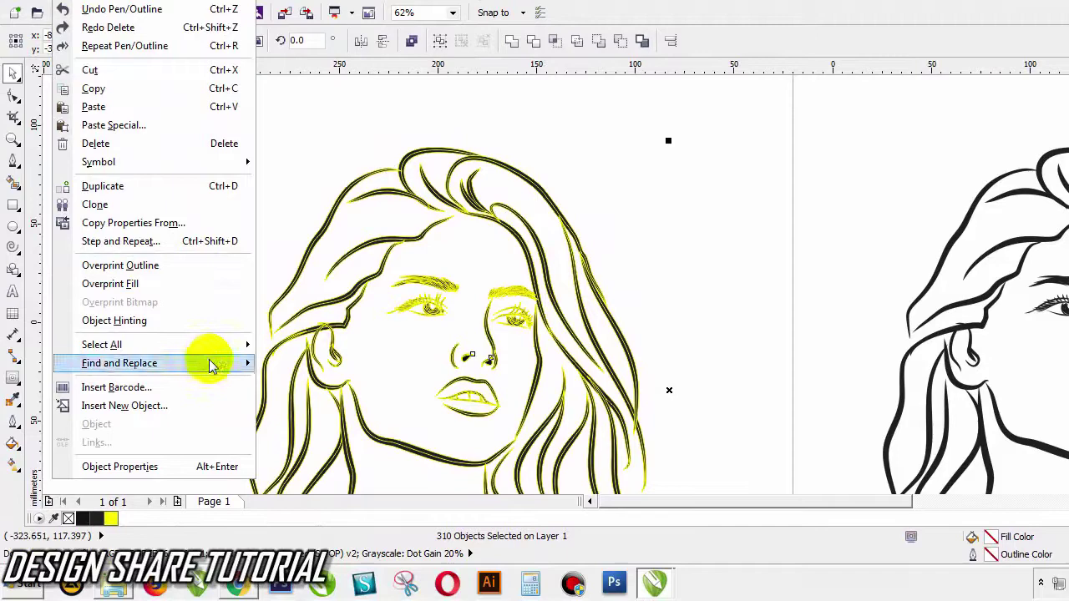
click(211, 364)
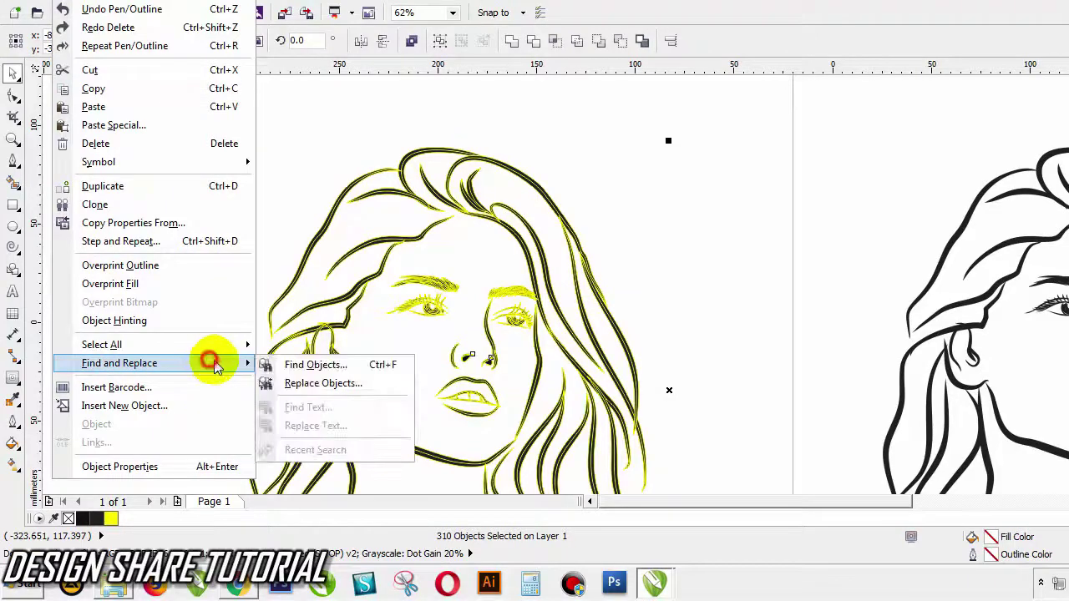
click(330, 367)
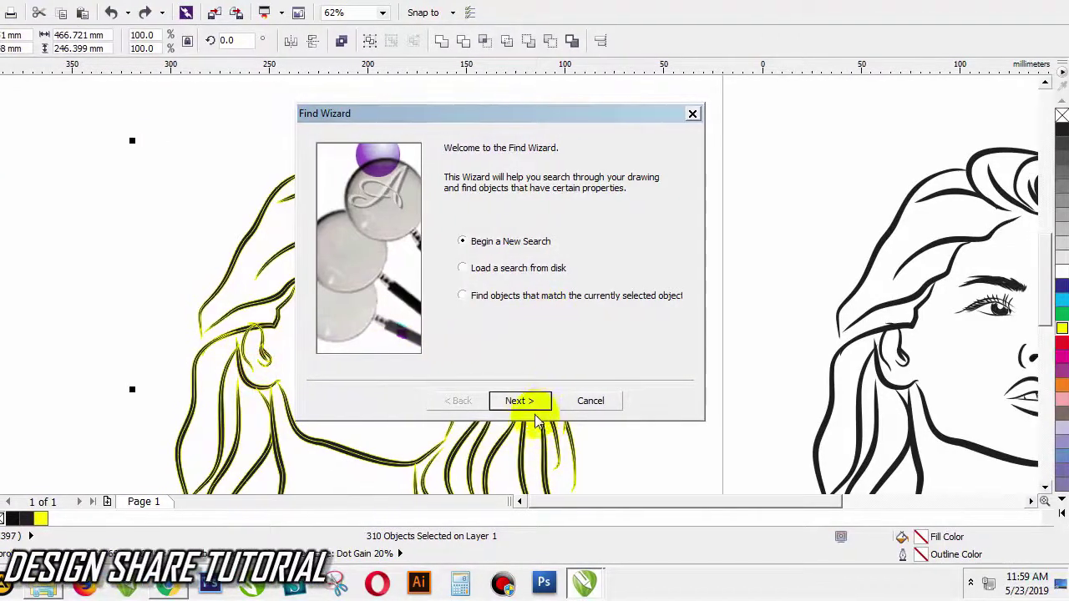
click(532, 402)
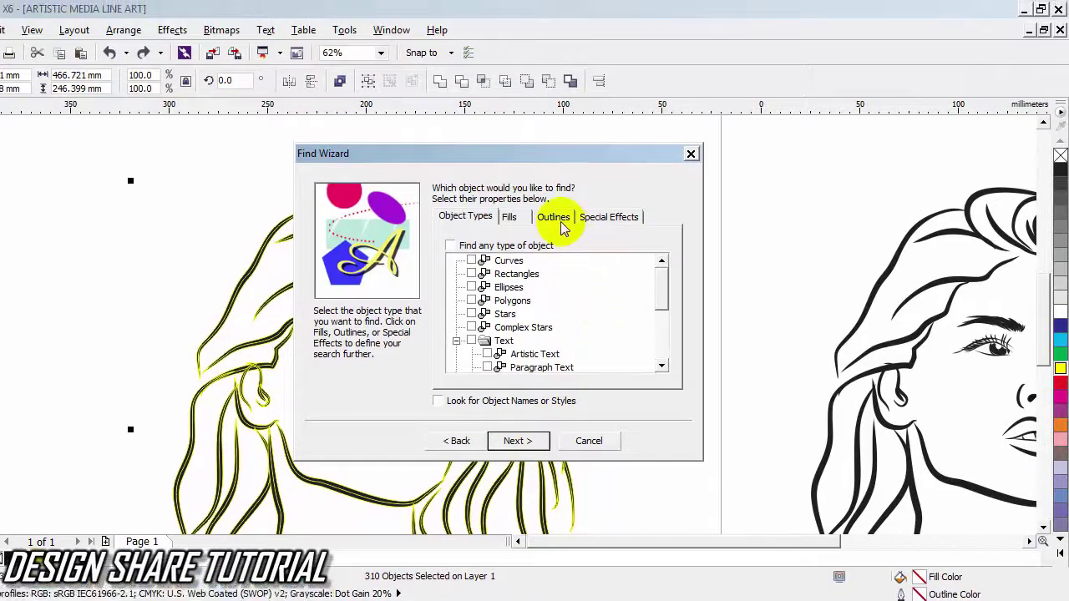
click(554, 218)
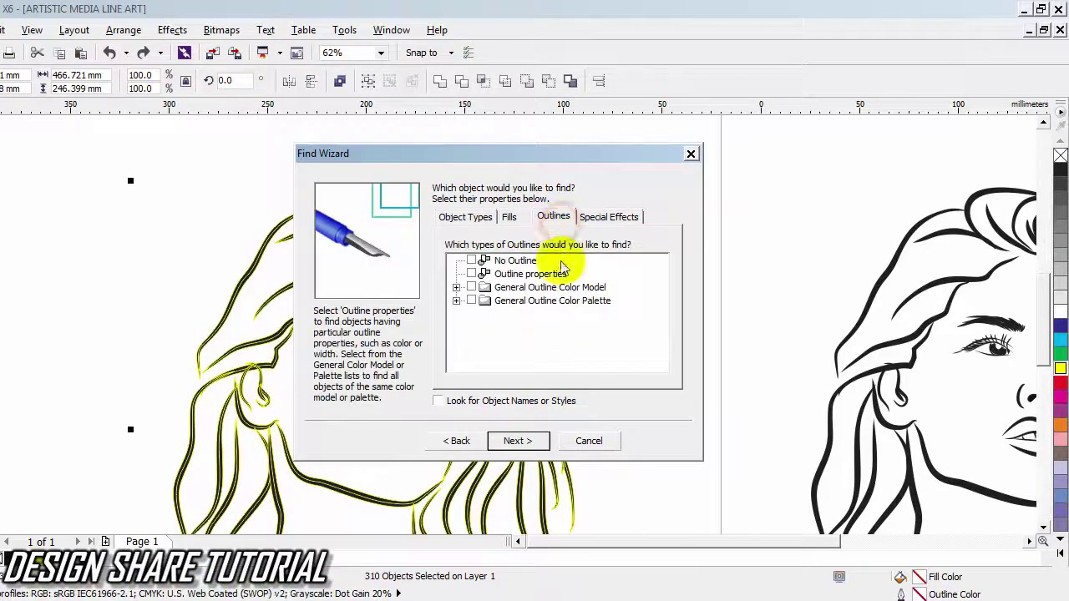
click(472, 274)
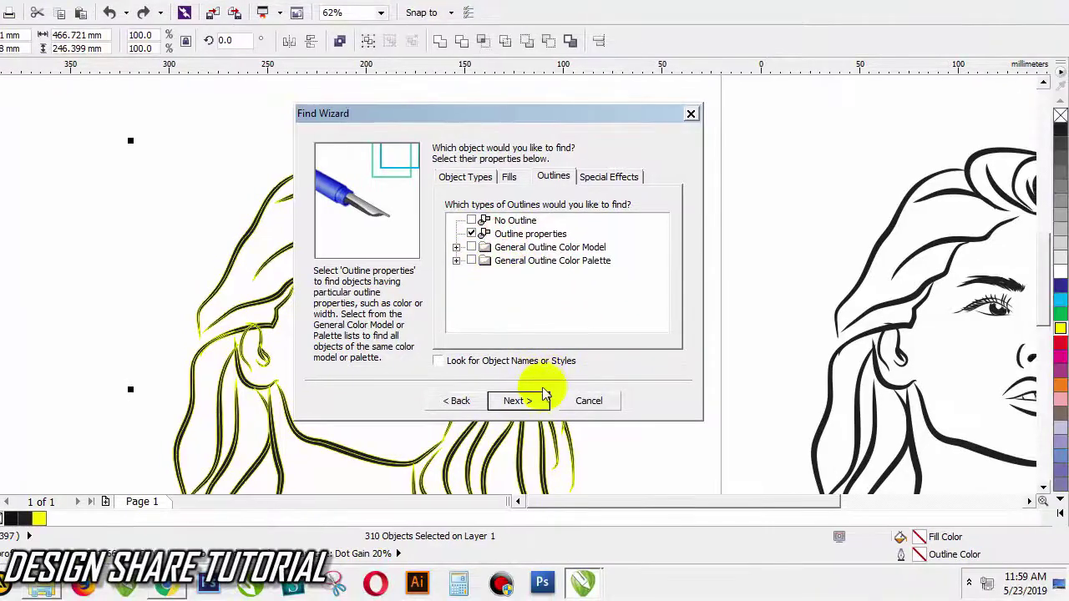
Step: Complete the search with Any Outline as the criterion, find all matching objects and close the search
click(533, 401)
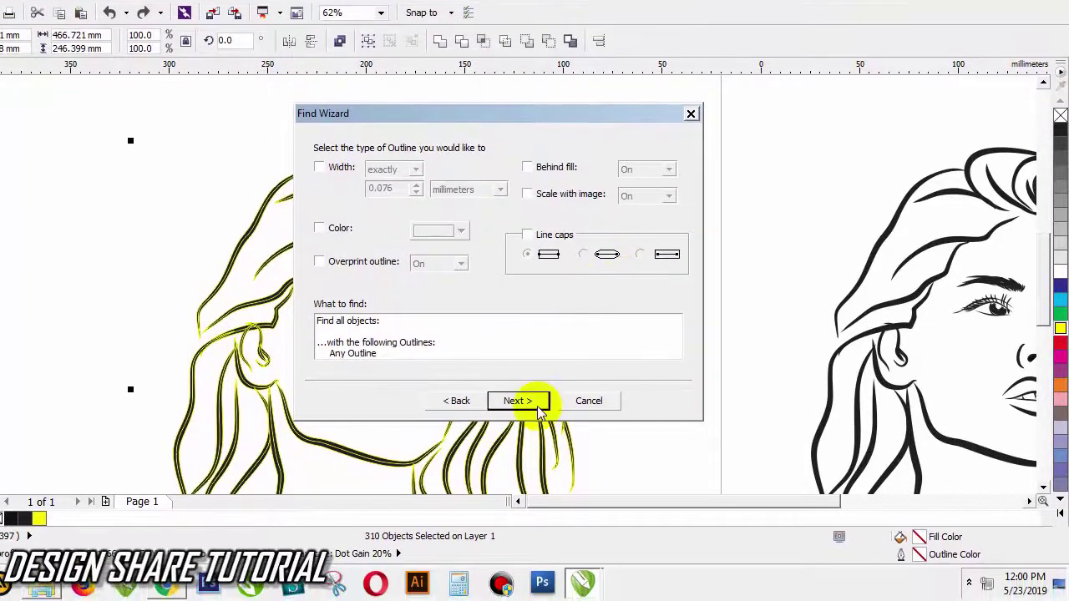
click(517, 400)
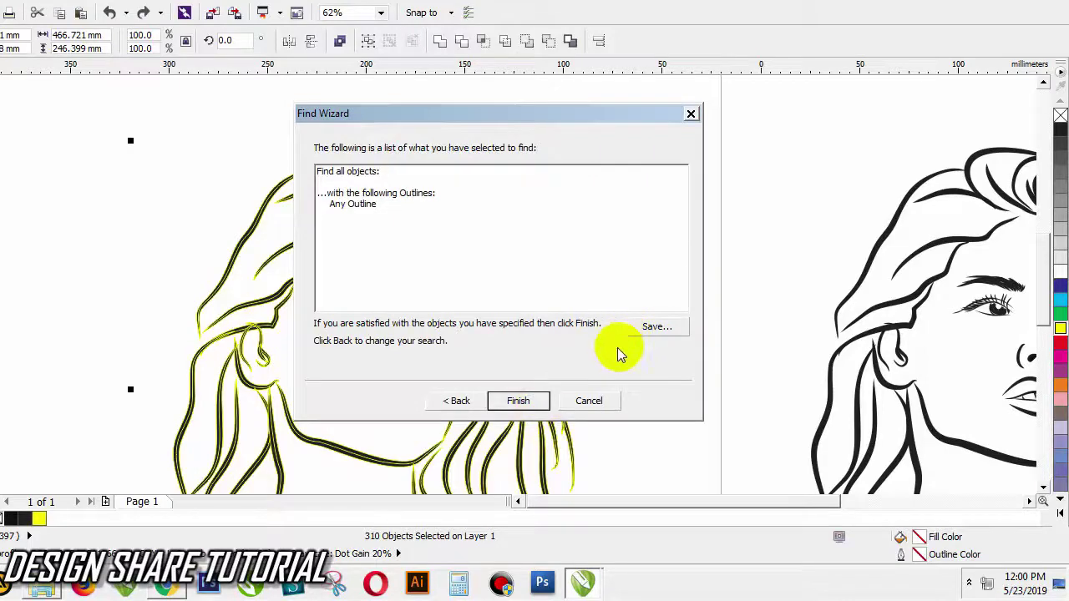
click(522, 403)
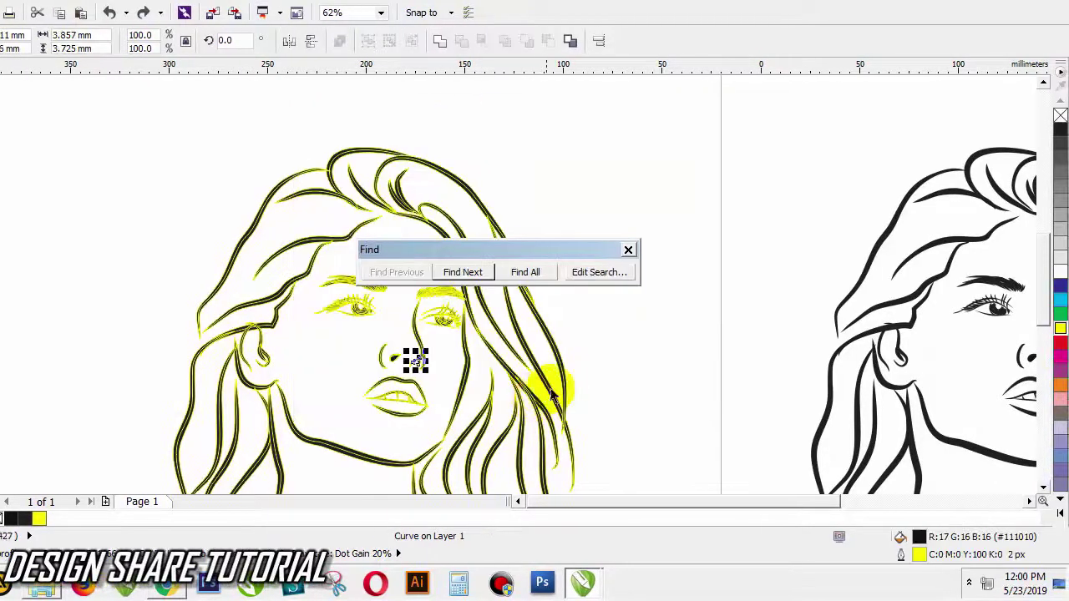
click(542, 304)
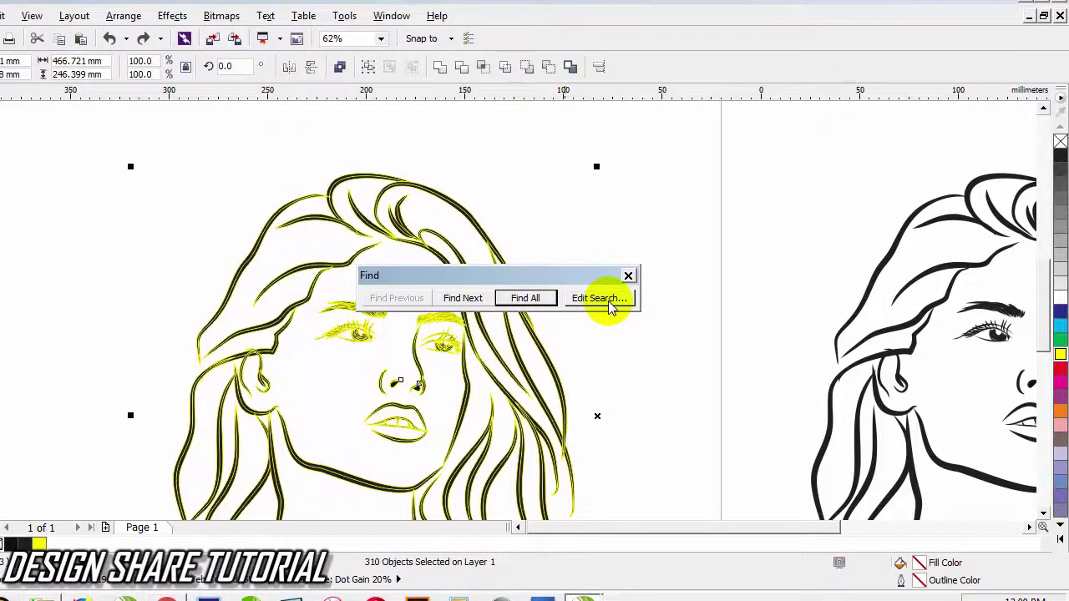
click(607, 300)
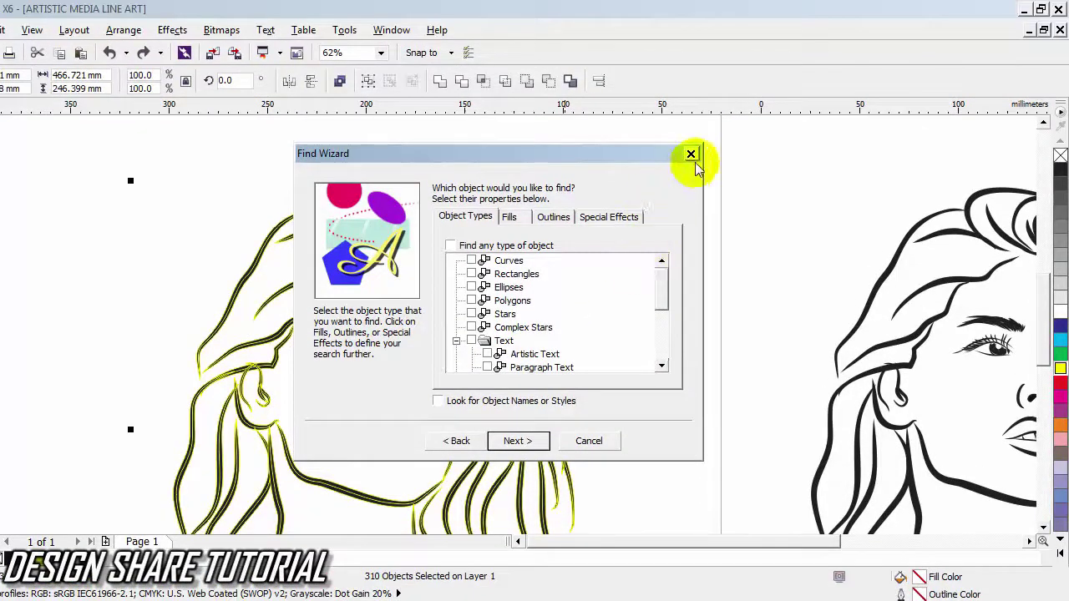
click(692, 158)
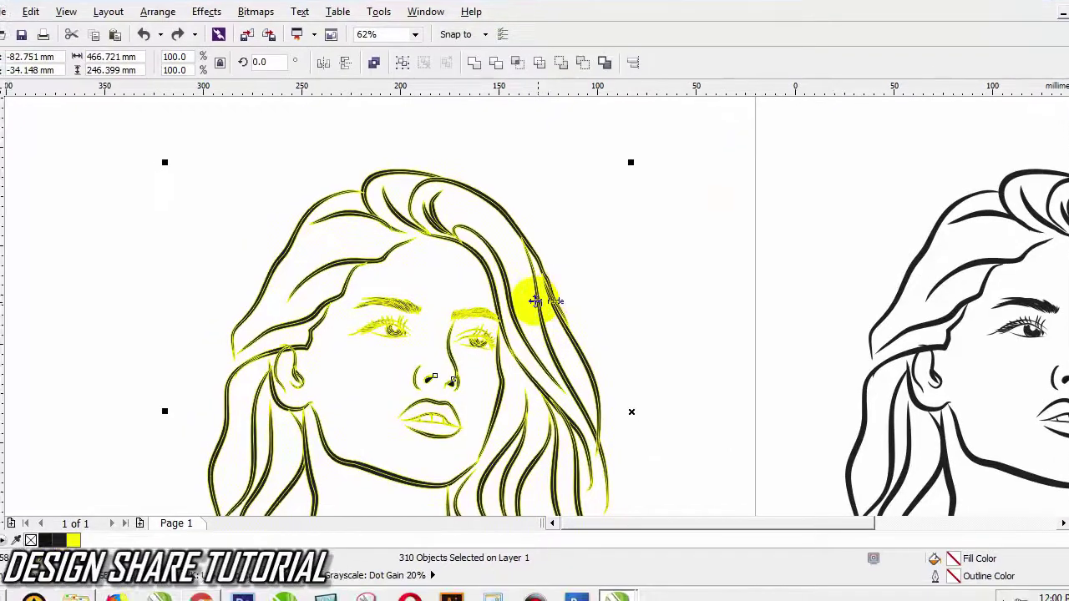
Step: Move the found outlined objects about 58 mm to the right and undo the move
scroll(504, 311, down, 1)
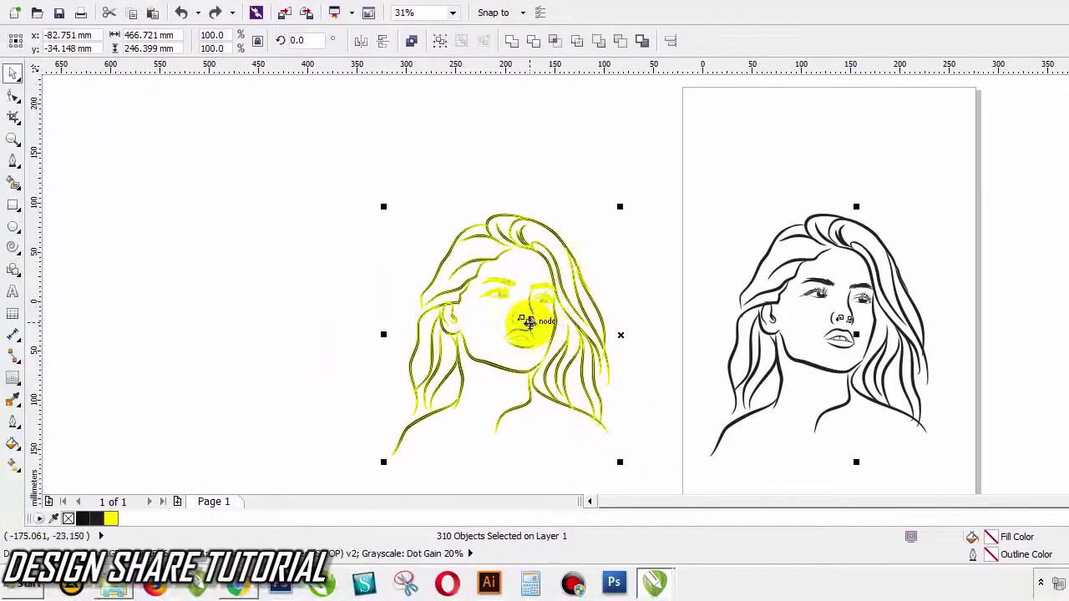
drag(529, 320, 580, 315)
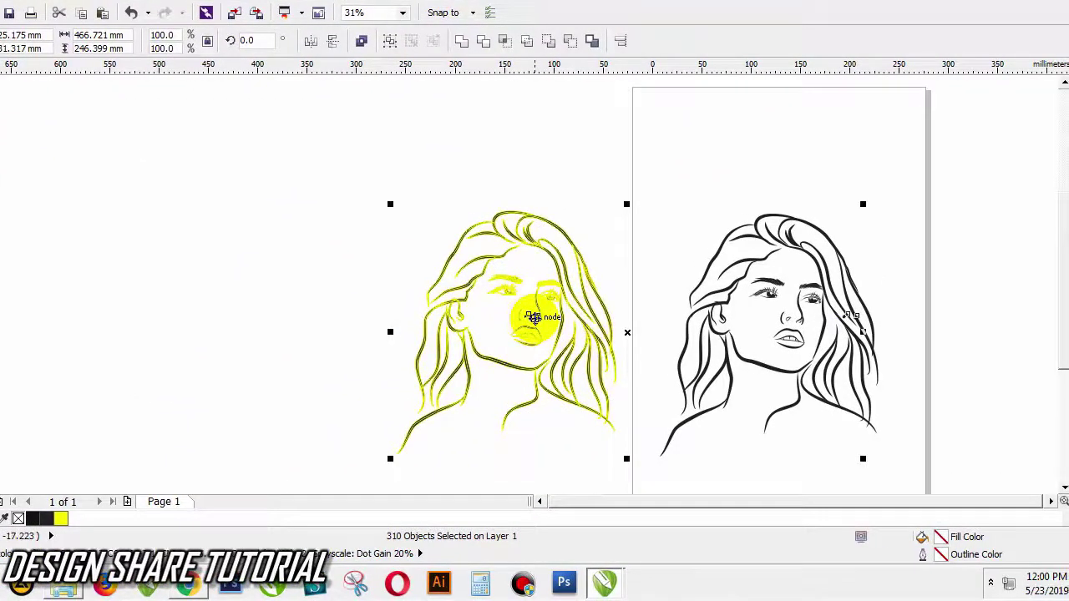
scroll(537, 315, up, 2)
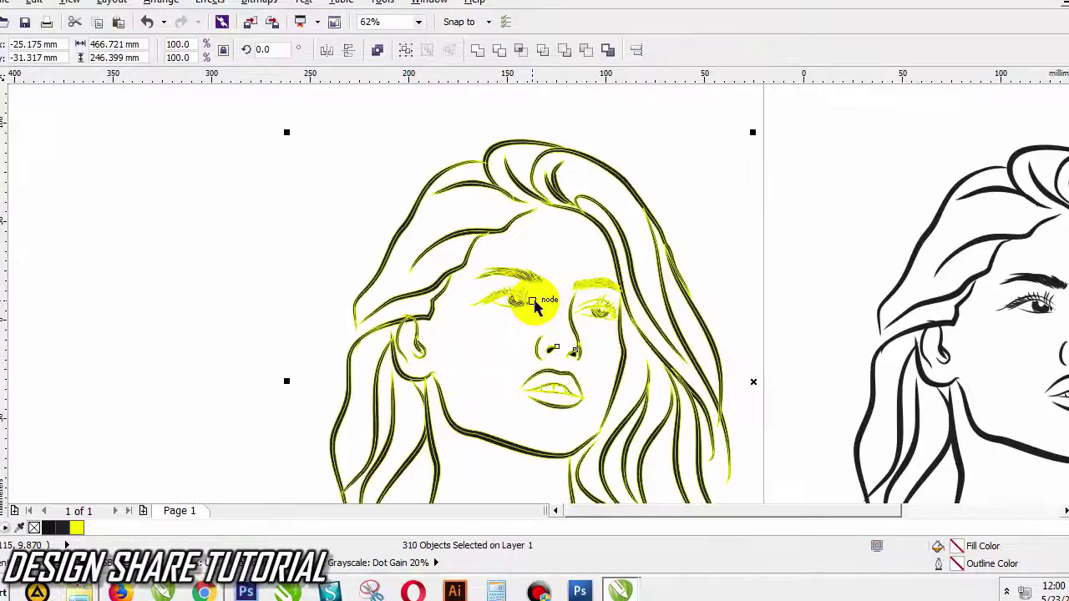
key(ctrl+z)
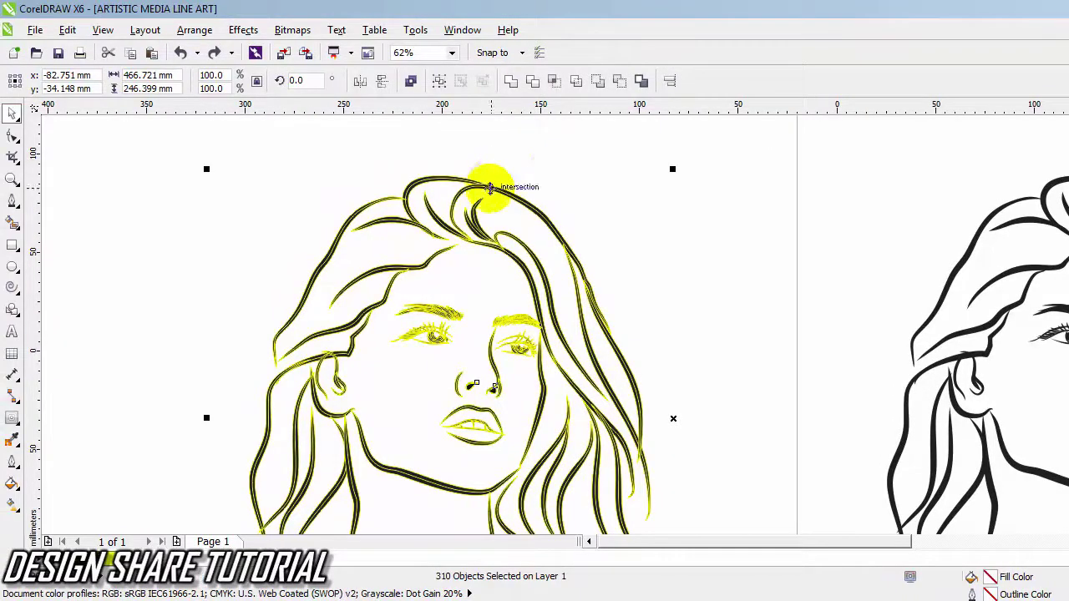
Step: Select the long hair stroke at the crown of the yellow-outlined portrait and inspect its fill and outline up close
scroll(489, 193, up, 3)
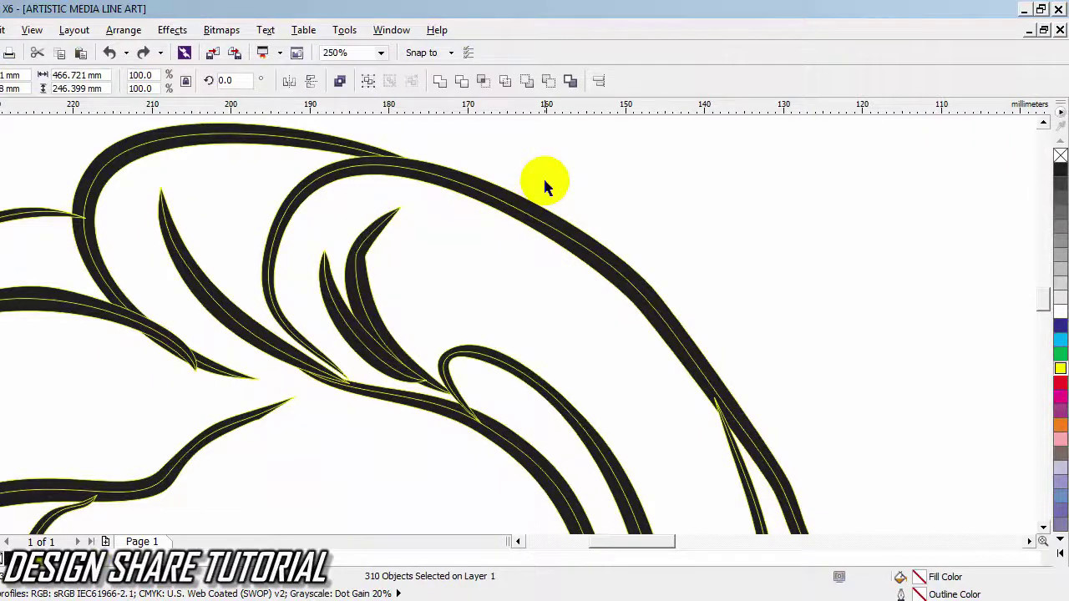
click(543, 177)
click(513, 206)
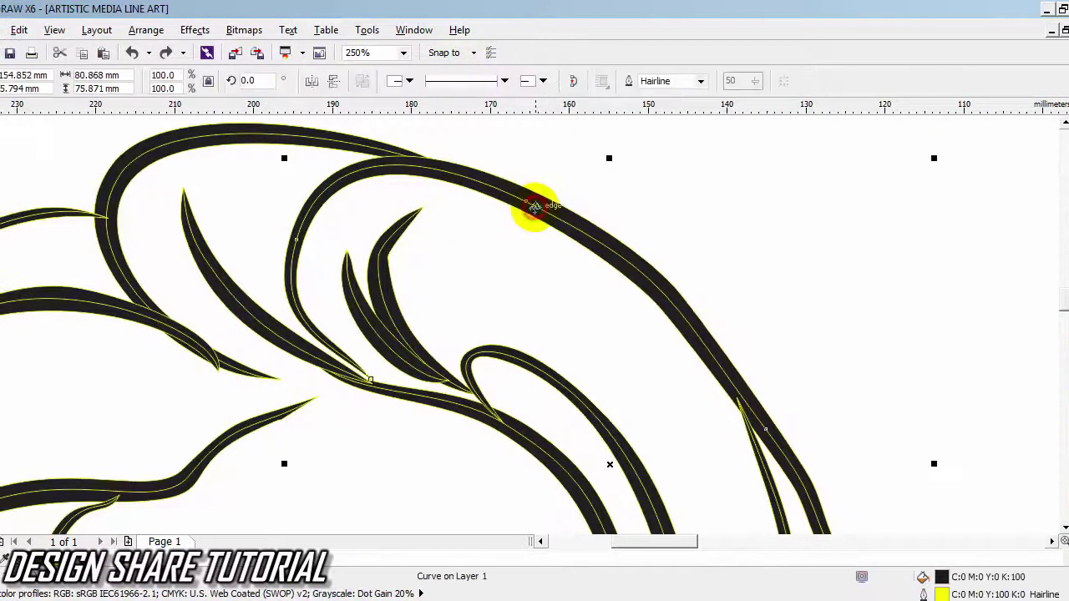
scroll(534, 206, down, 4)
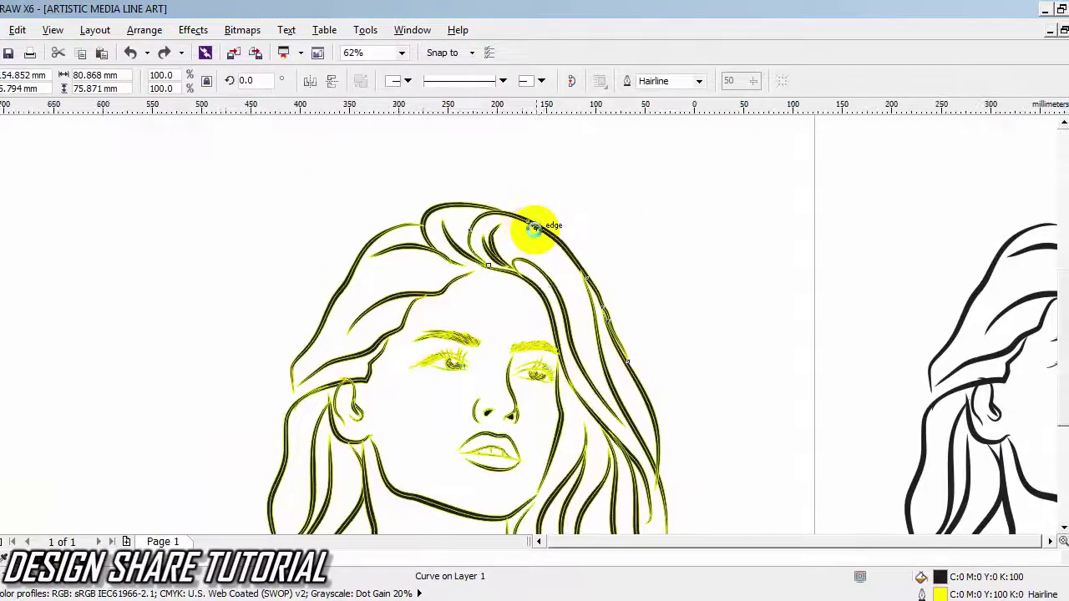
Step: Clear the stroke selection and select the entire yellow-outlined copy of the portrait beside the page
scroll(534, 227, down, 2)
click(608, 210)
drag(599, 198, 434, 362)
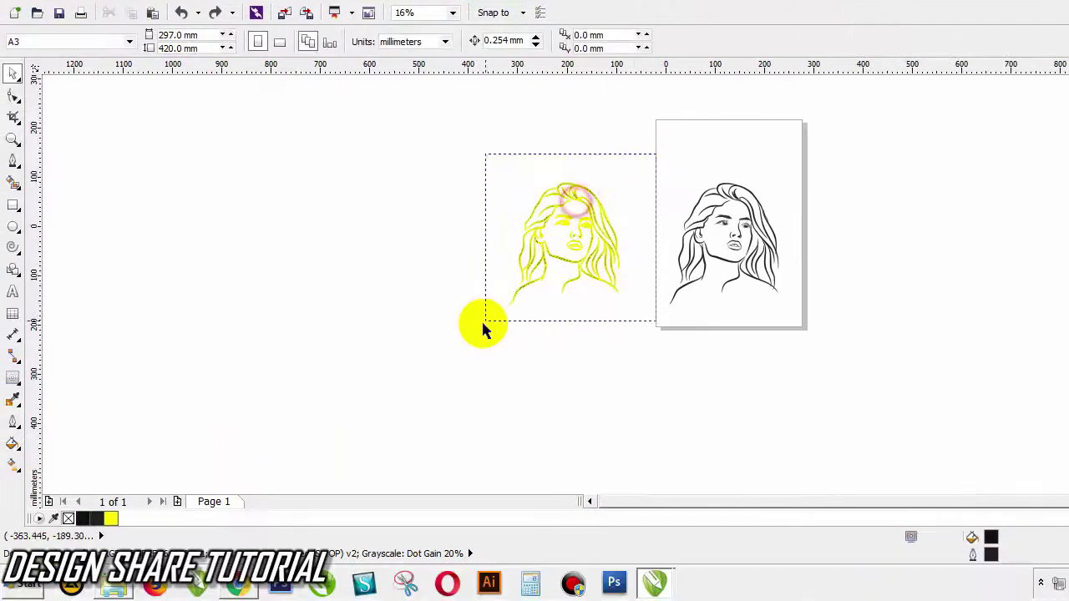
drag(483, 328, 485, 323)
scroll(513, 304, up, 4)
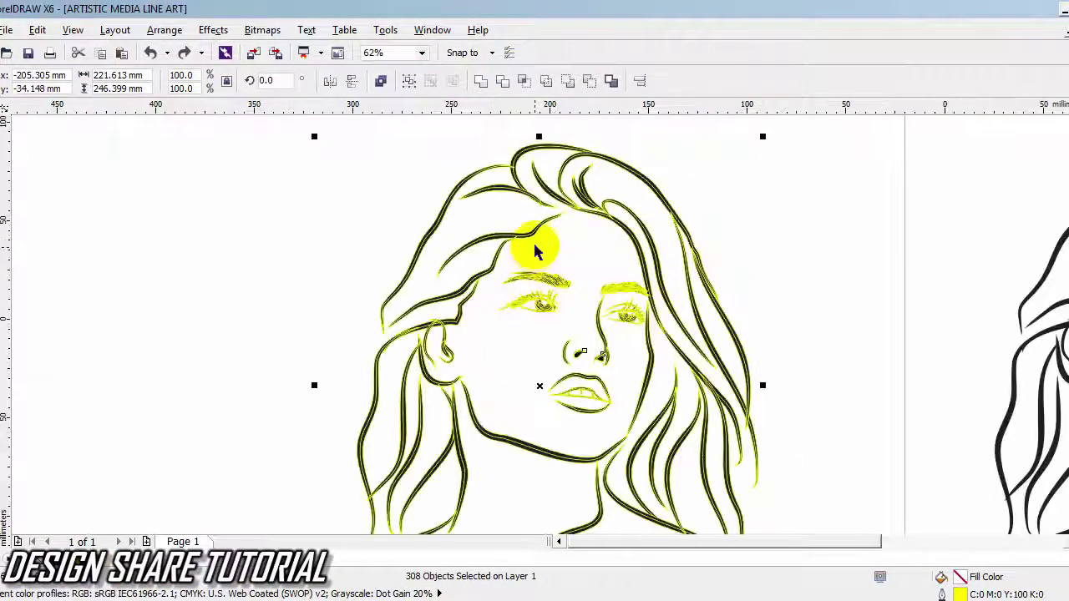
Step: Set up another new object search that looks for objects with Outline properties
click(38, 29)
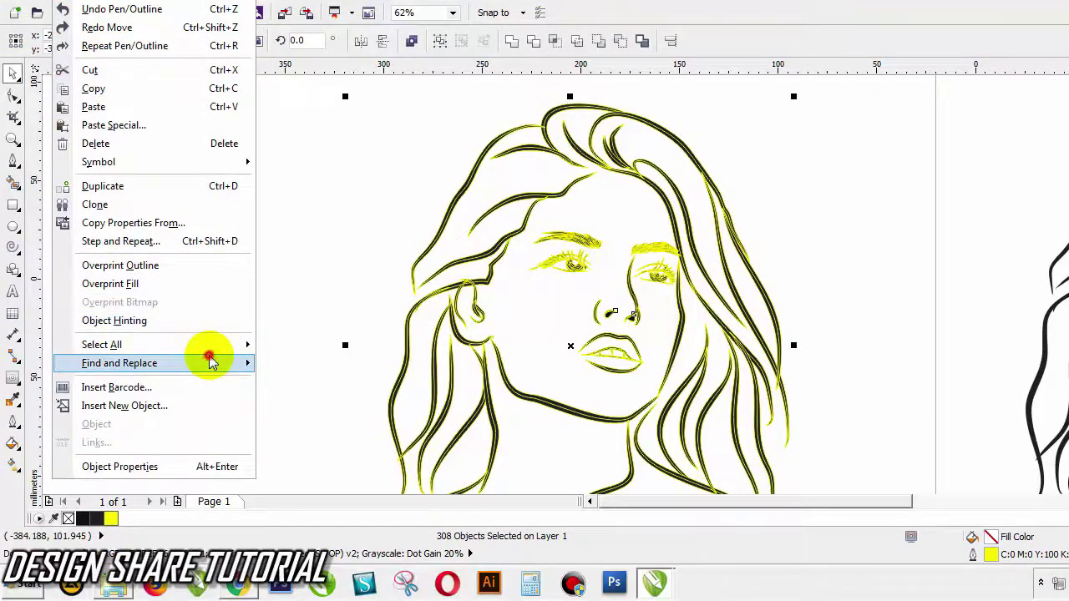
click(211, 361)
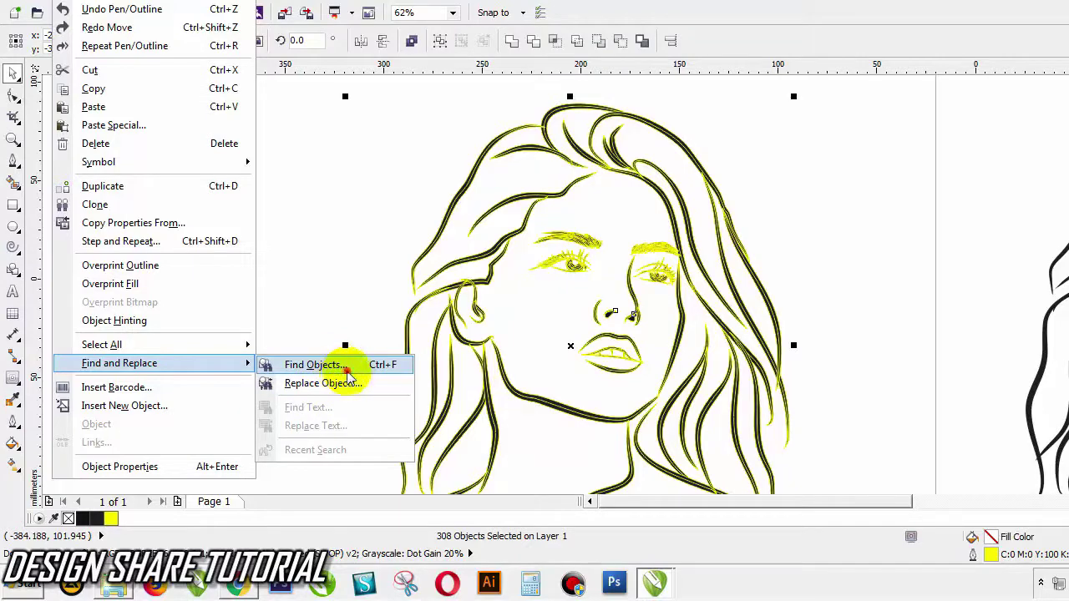
click(345, 368)
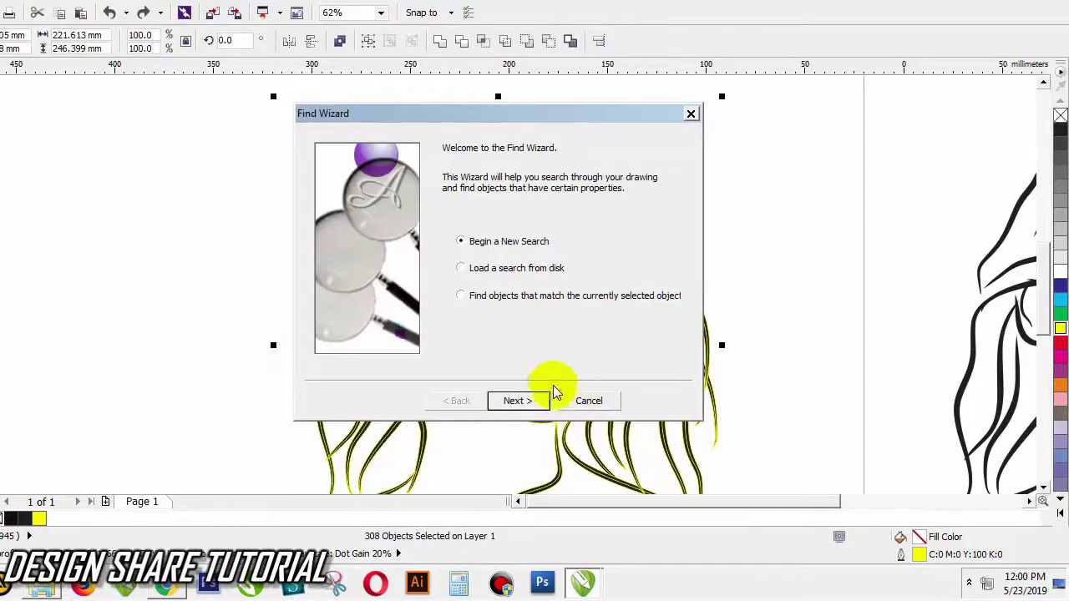
click(531, 400)
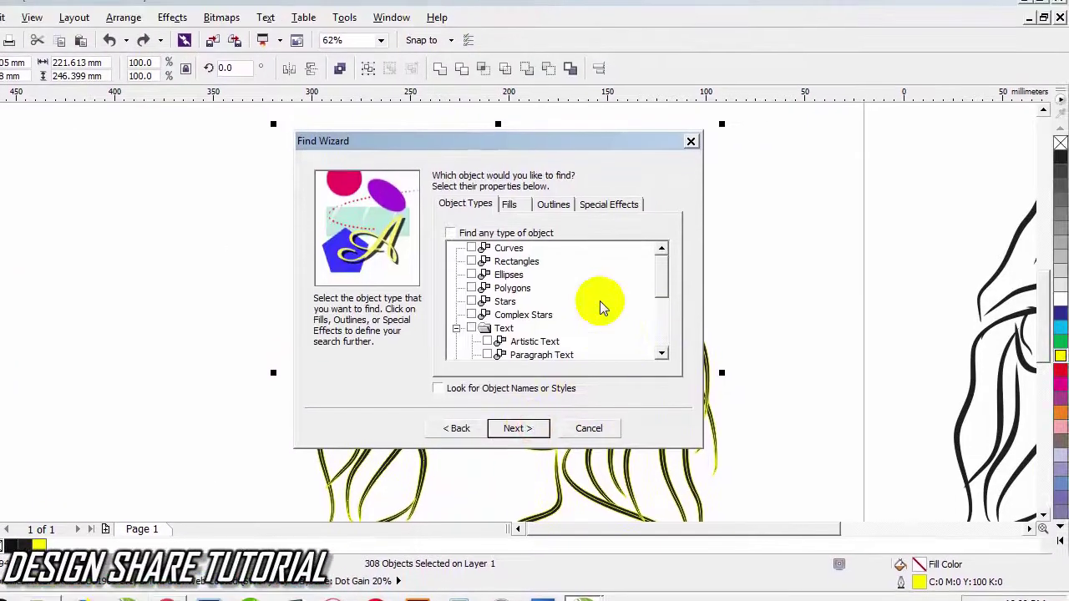
click(552, 204)
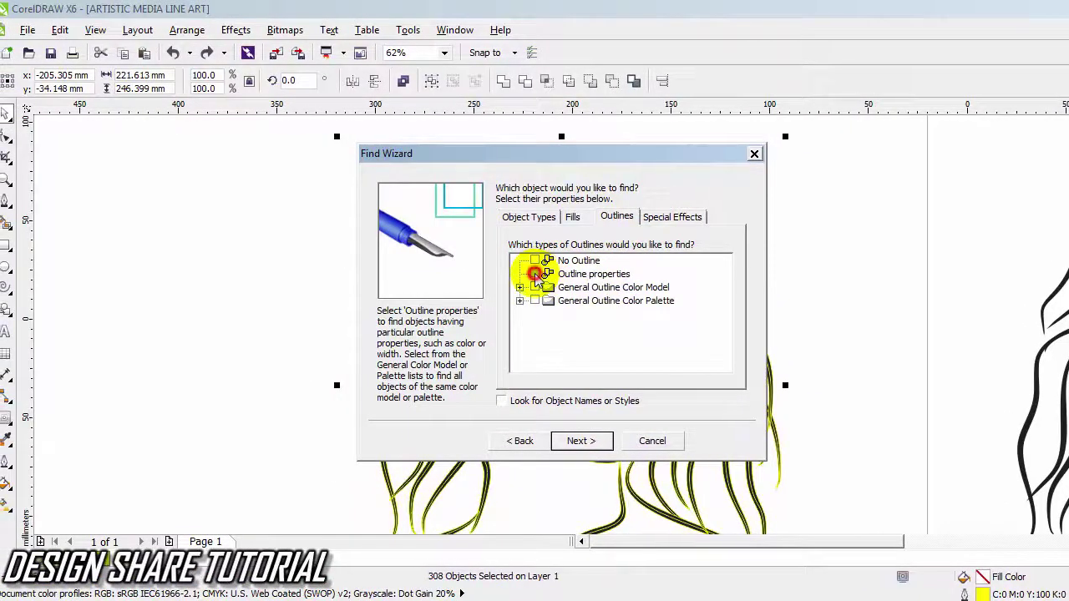
click(534, 274)
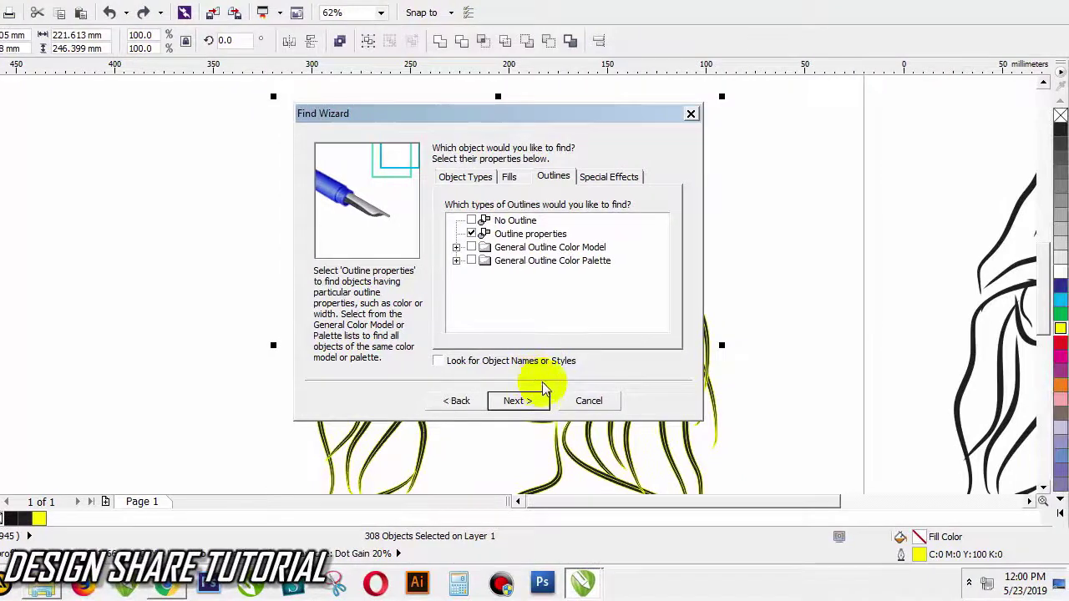
Step: Finish the search using Any Outline, step to the next match, select all found objects and close the search
click(532, 403)
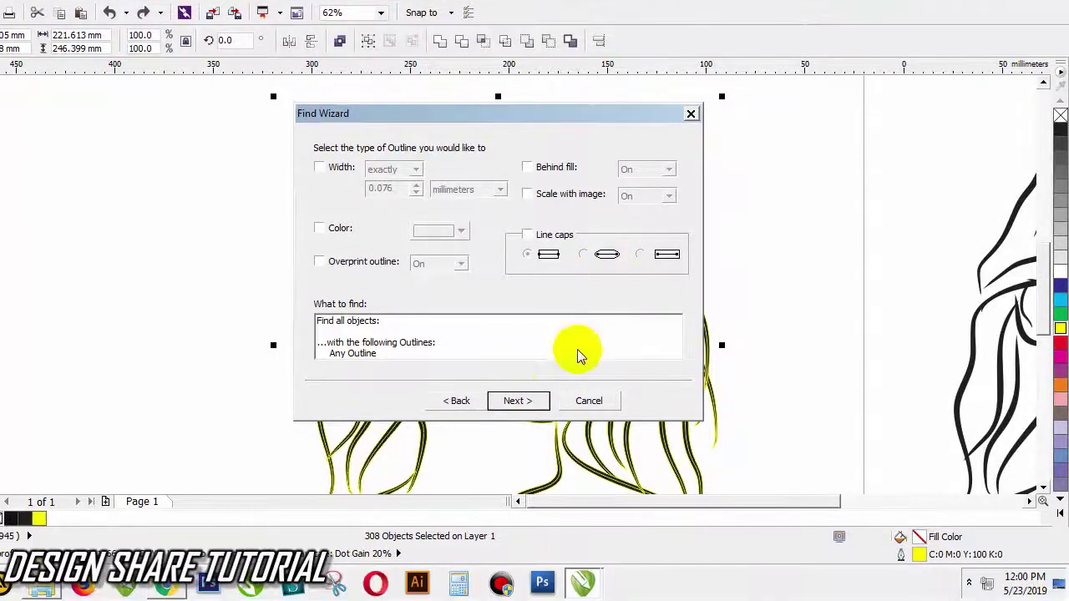
click(532, 402)
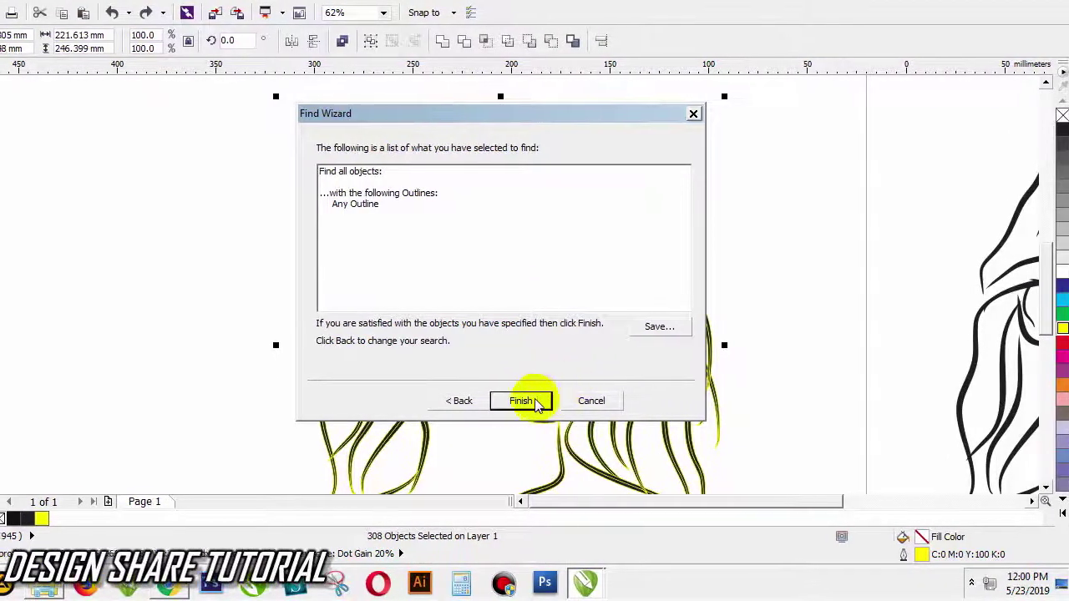
click(534, 402)
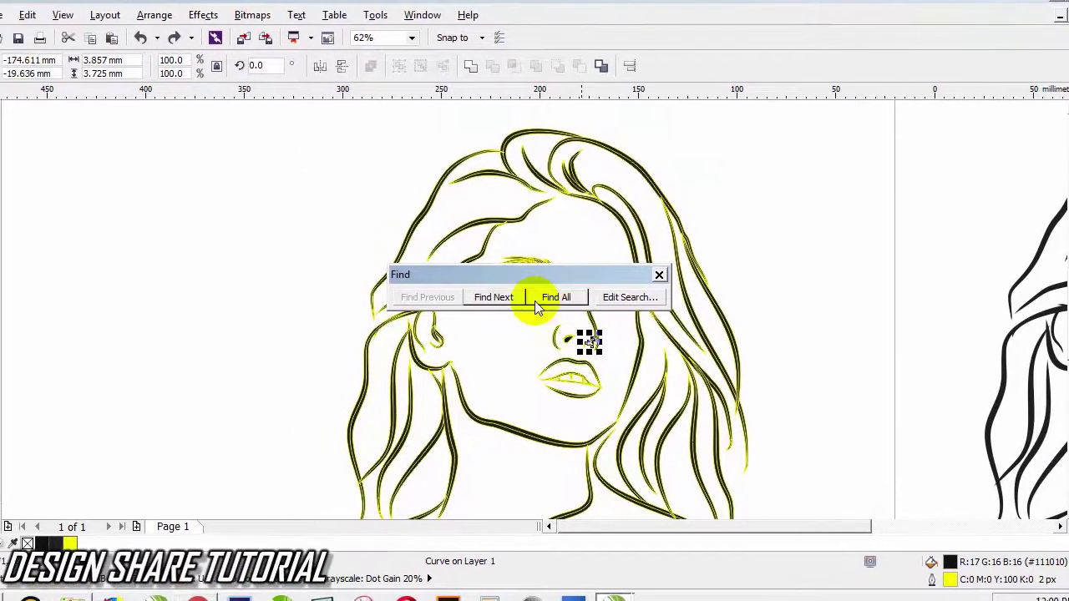
click(461, 306)
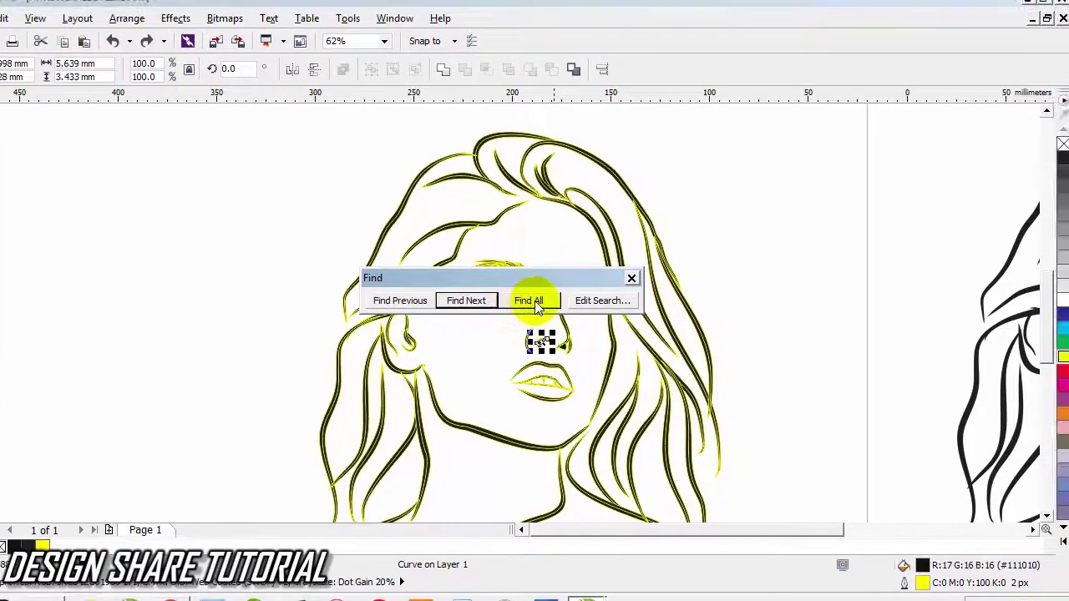
click(534, 303)
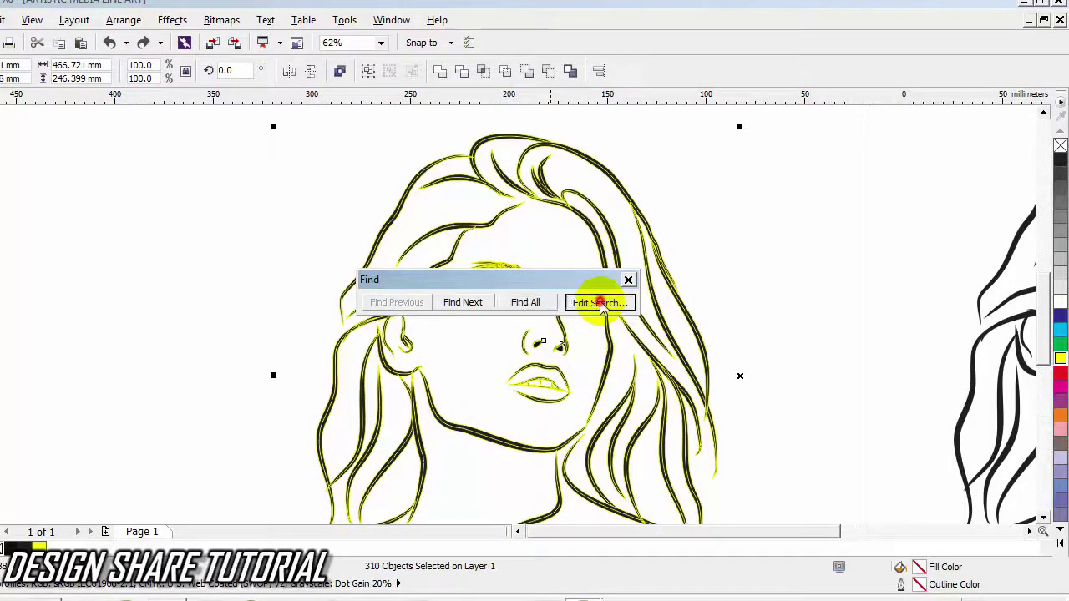
click(599, 303)
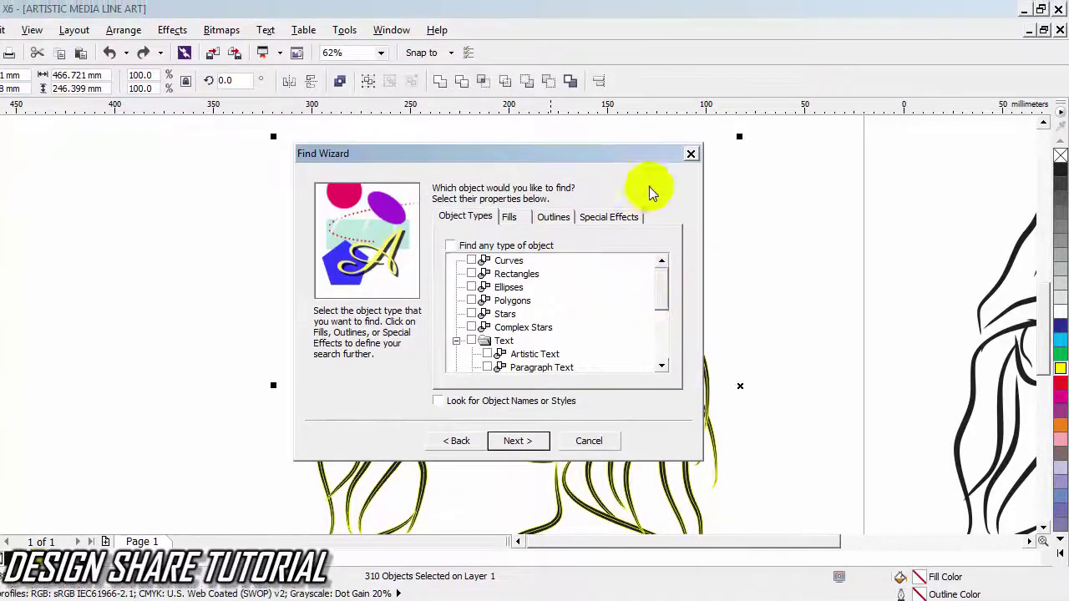
click(692, 155)
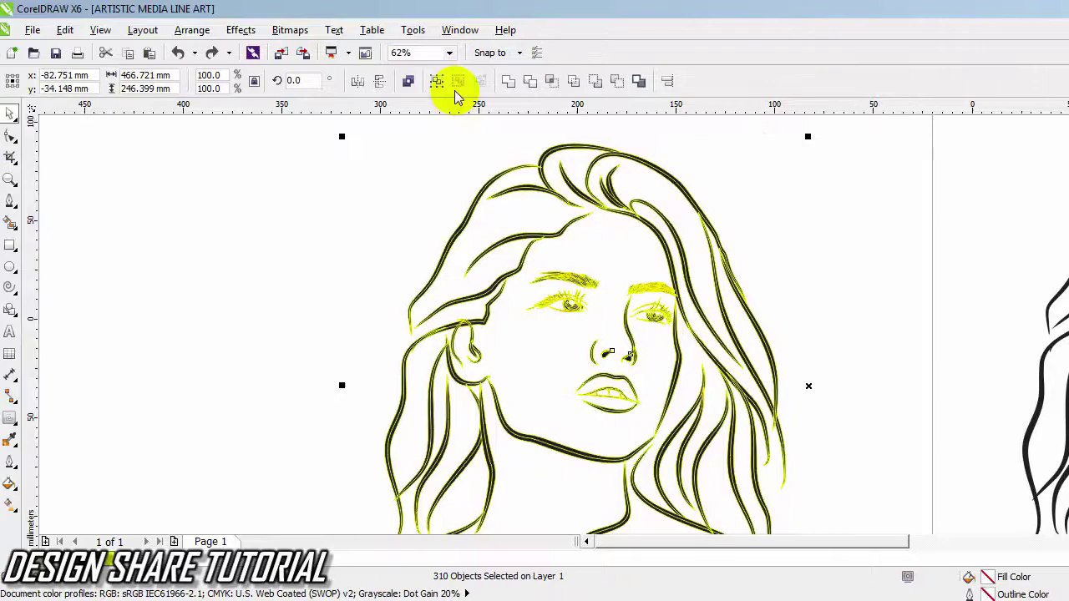
click(426, 82)
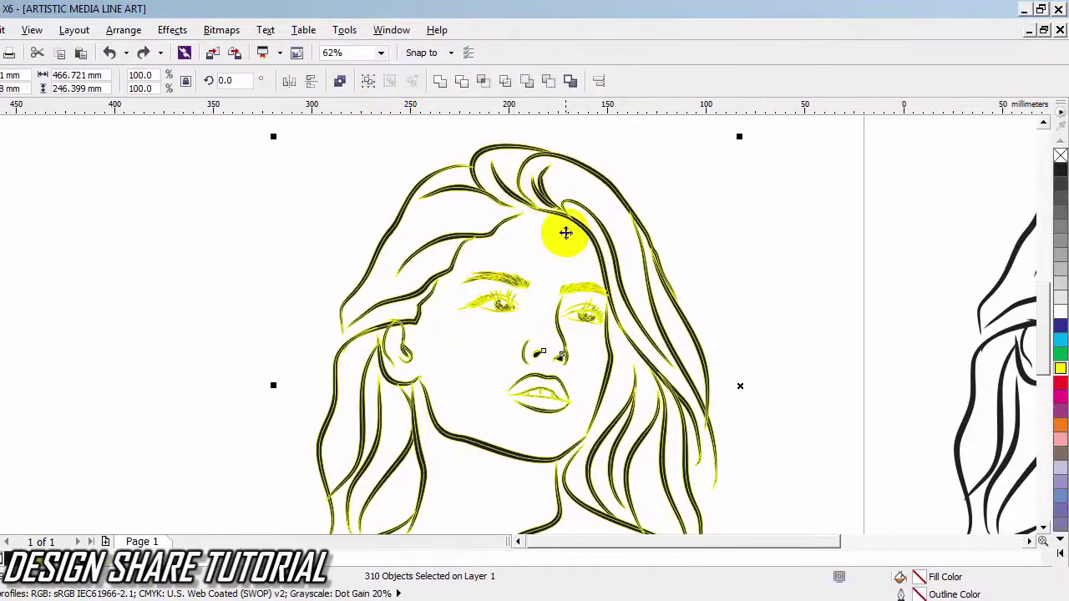
Step: Move all the found outlined objects slightly to the left
drag(568, 219, 536, 207)
scroll(541, 244, down, 4)
scroll(545, 249, up, 2)
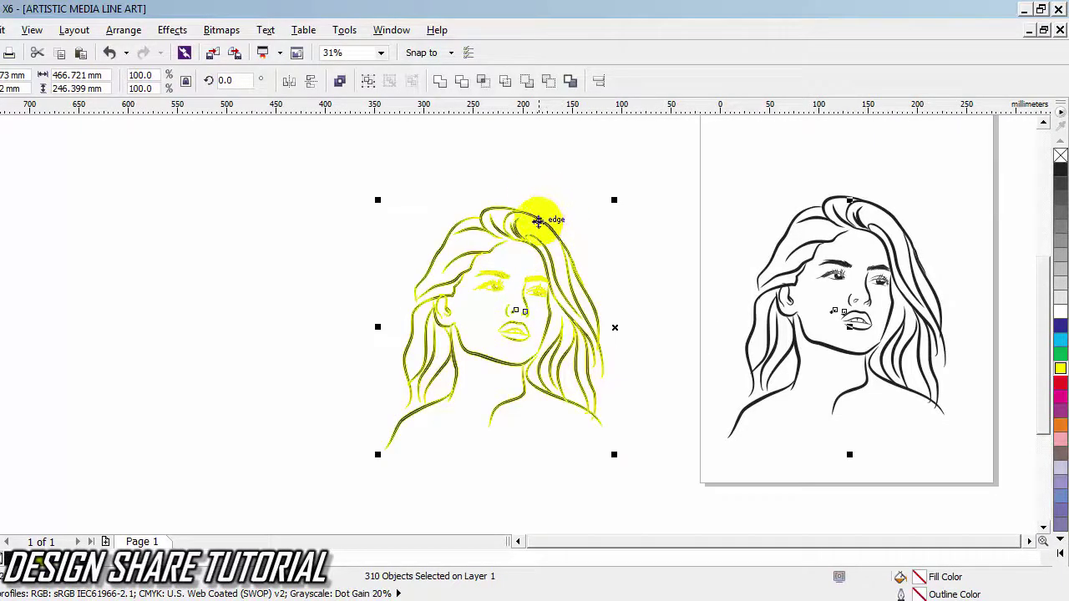
right_click(538, 222)
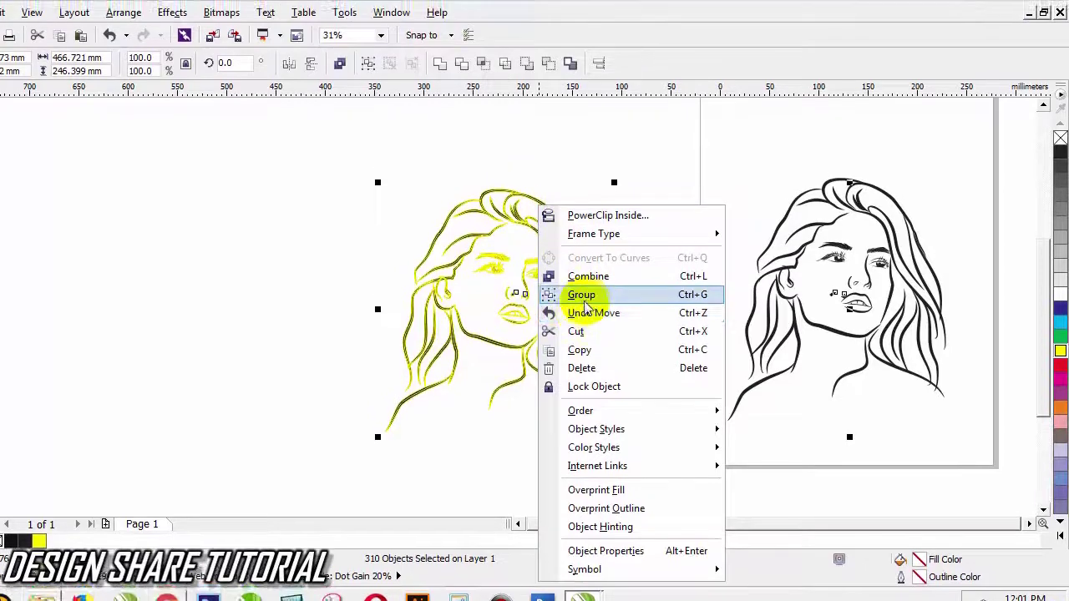
click(518, 177)
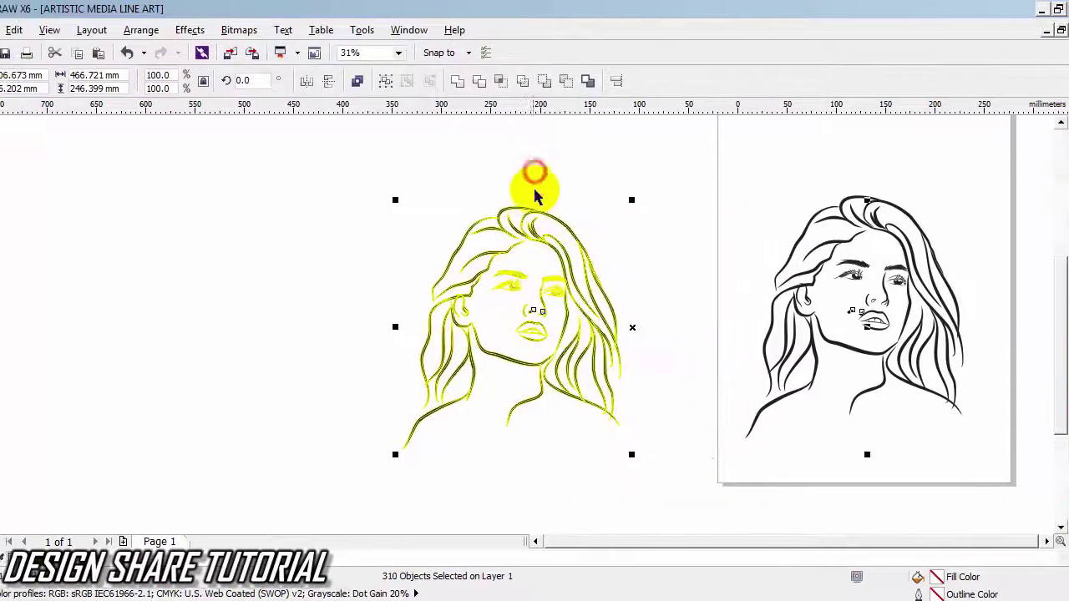
Step: Clear the selection, check the fill and outline of the hair stroke above the forehead in the yellow-outlined portrait, and deselect it
click(596, 210)
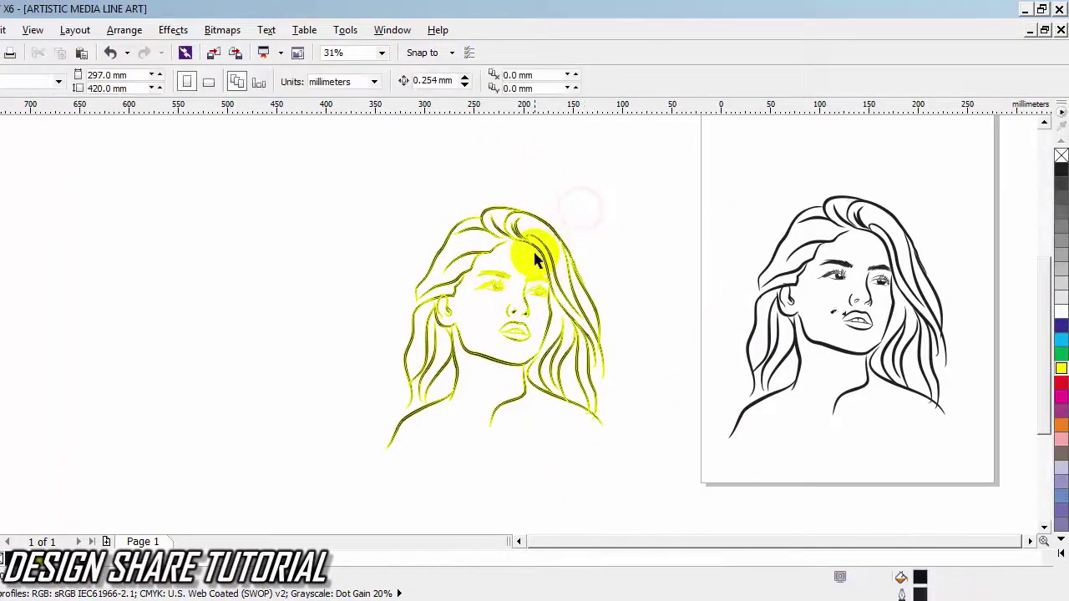
click(590, 240)
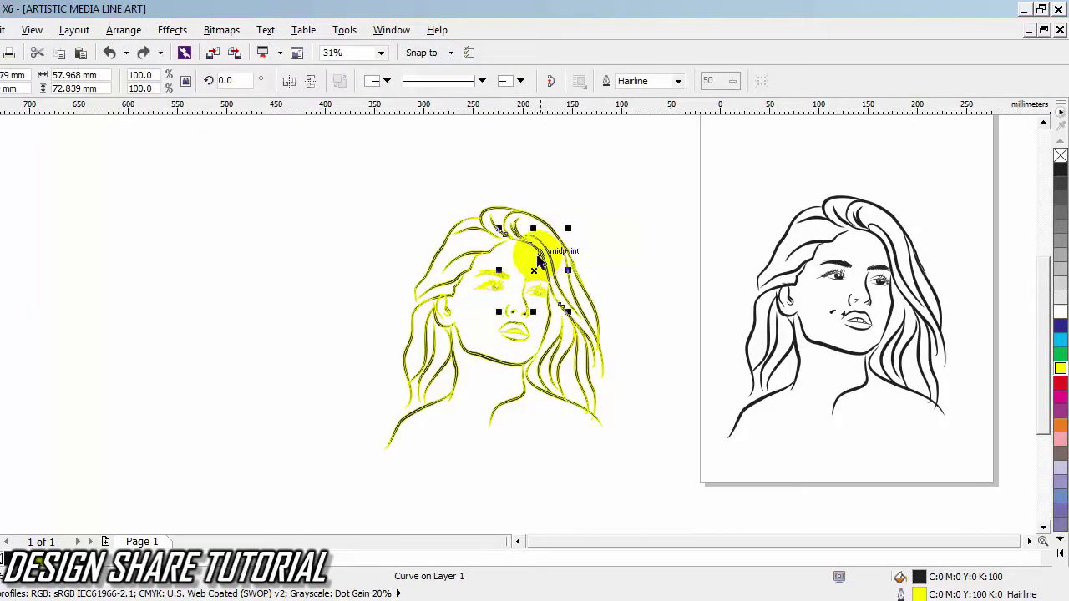
scroll(596, 281, up, 2)
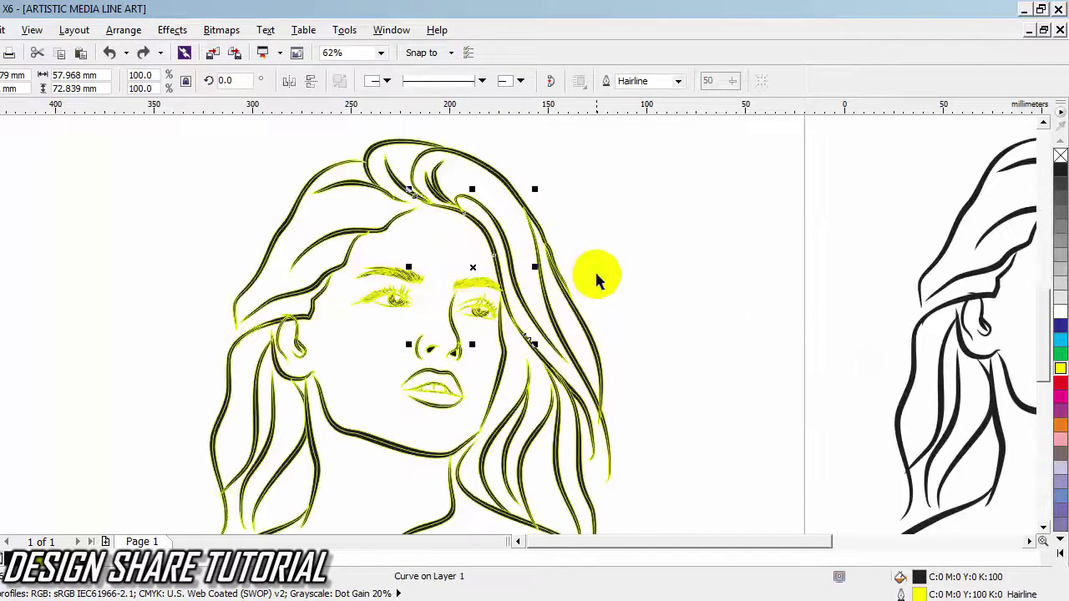
scroll(597, 273, down, 2)
click(621, 219)
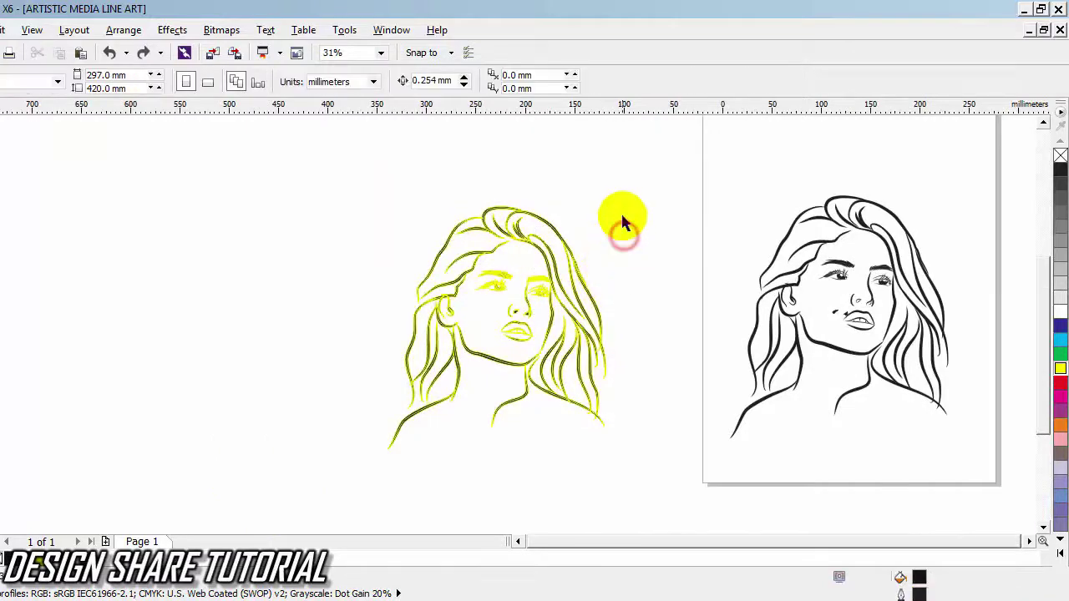
Step: Select the yellow-outlined portrait and review the Replace Wizard's outline pen property options for currently selected objects only
drag(637, 171, 272, 475)
scroll(536, 295, up, 4)
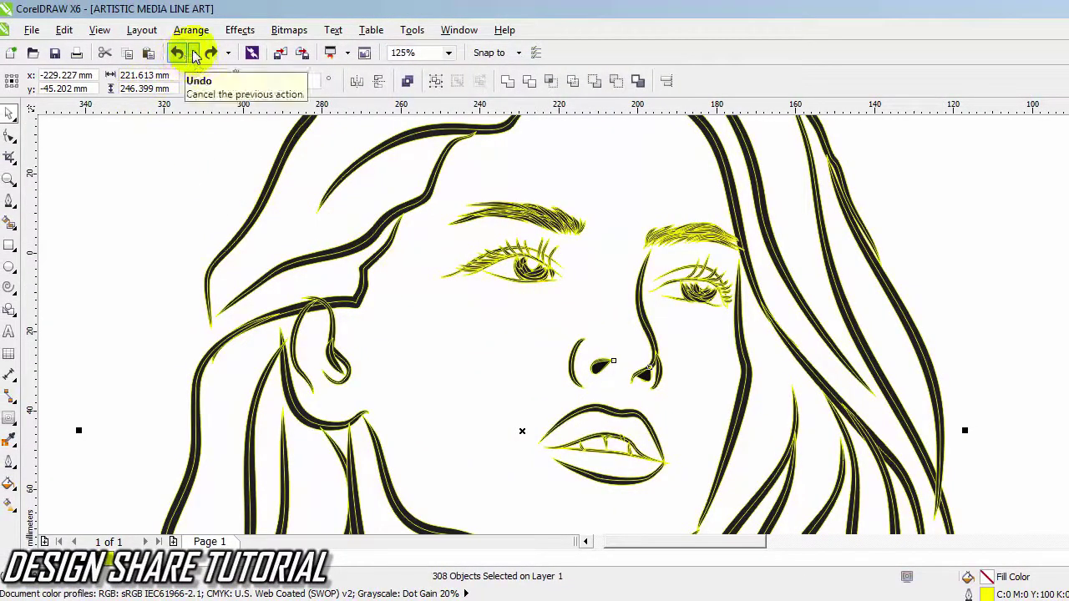
click(63, 30)
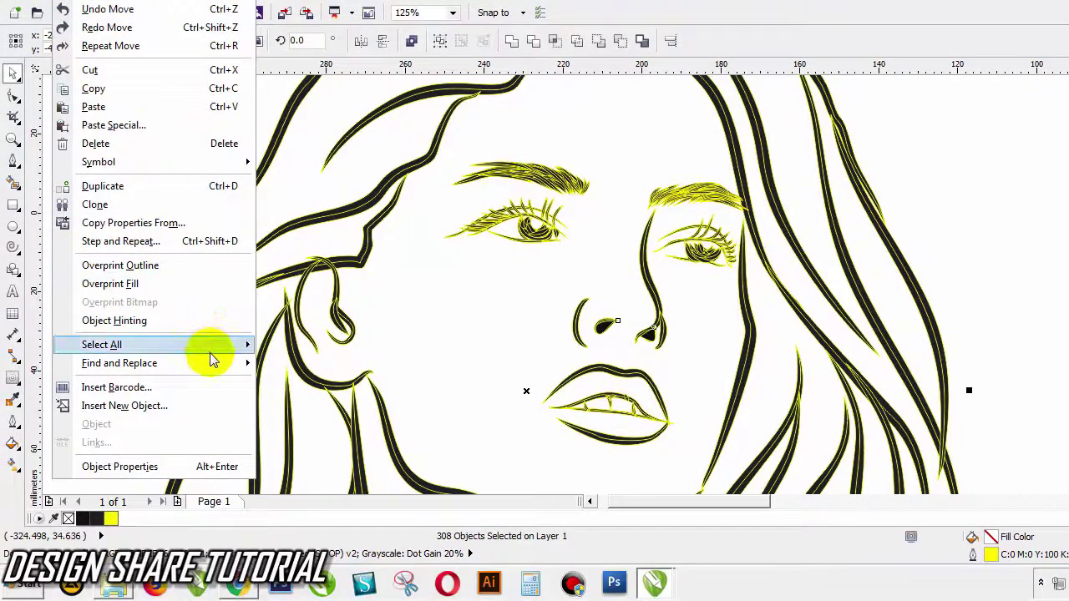
mouse_move(210, 354)
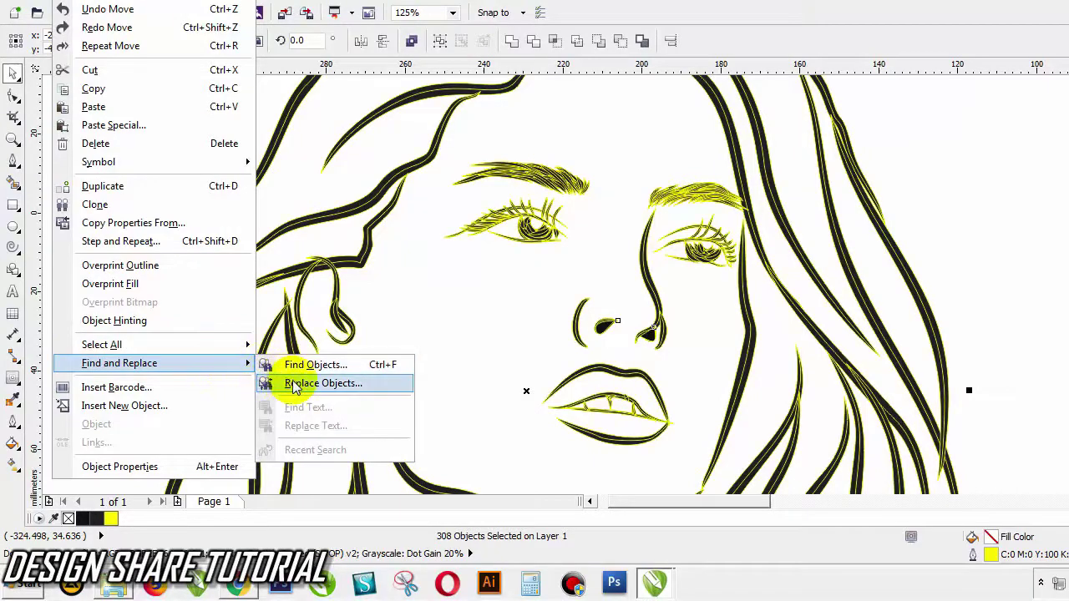
click(294, 385)
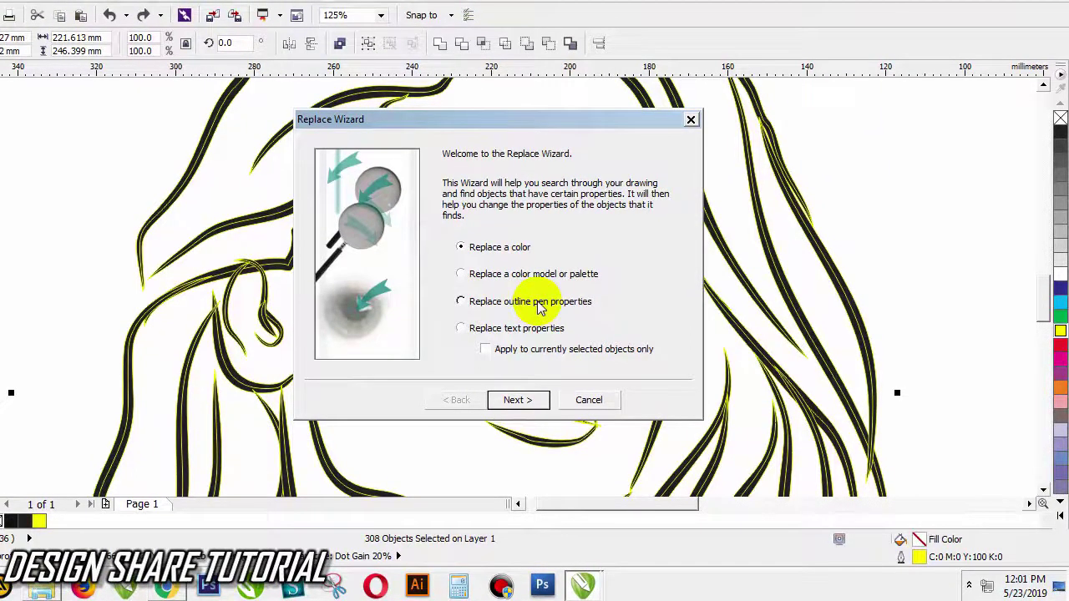
click(537, 349)
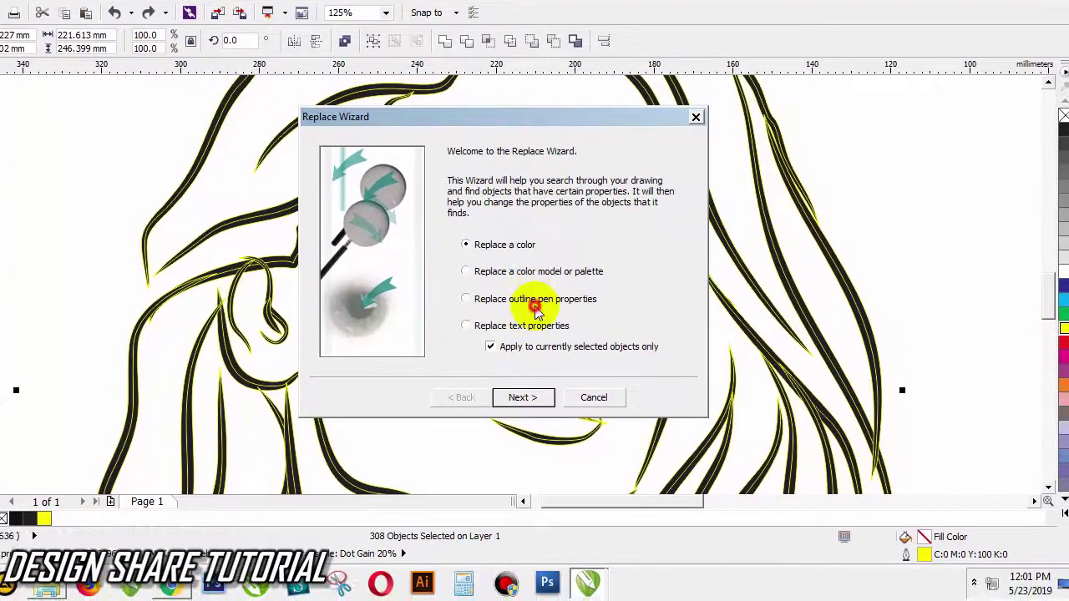
click(535, 398)
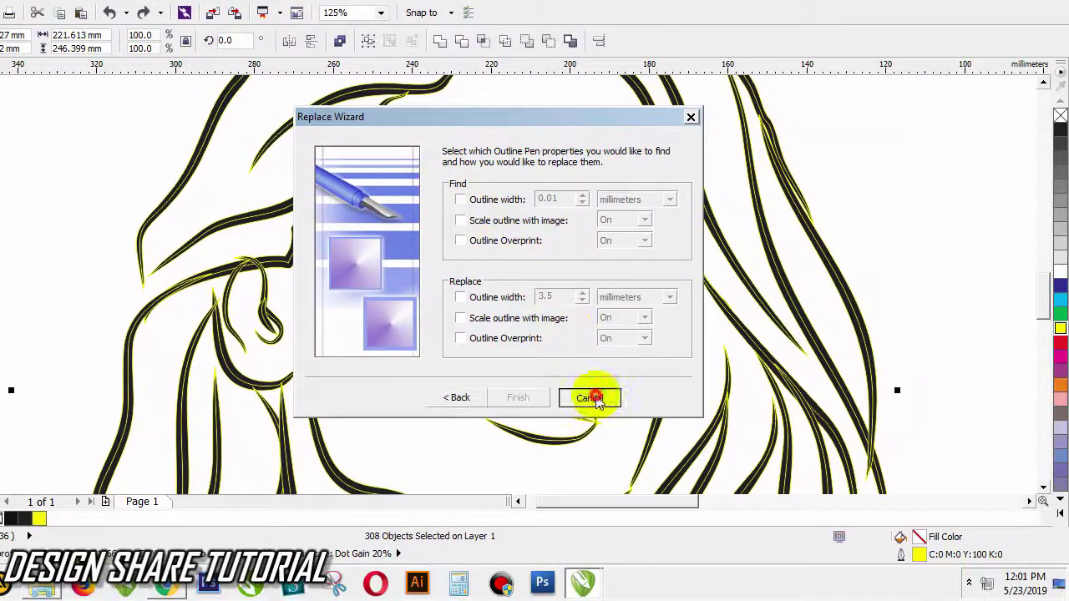
click(594, 399)
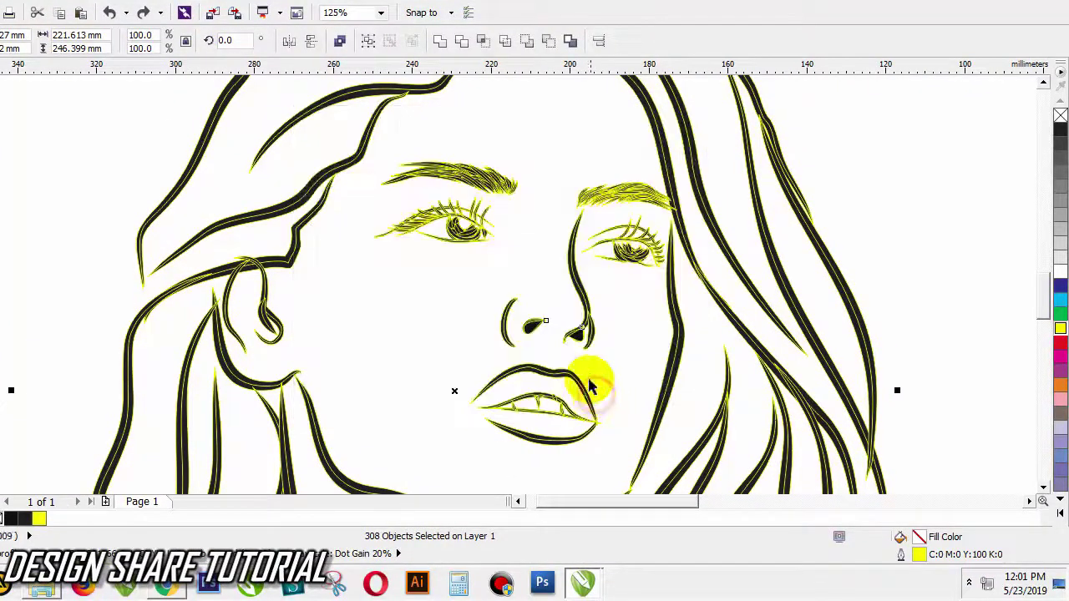
scroll(432, 249, down, 5)
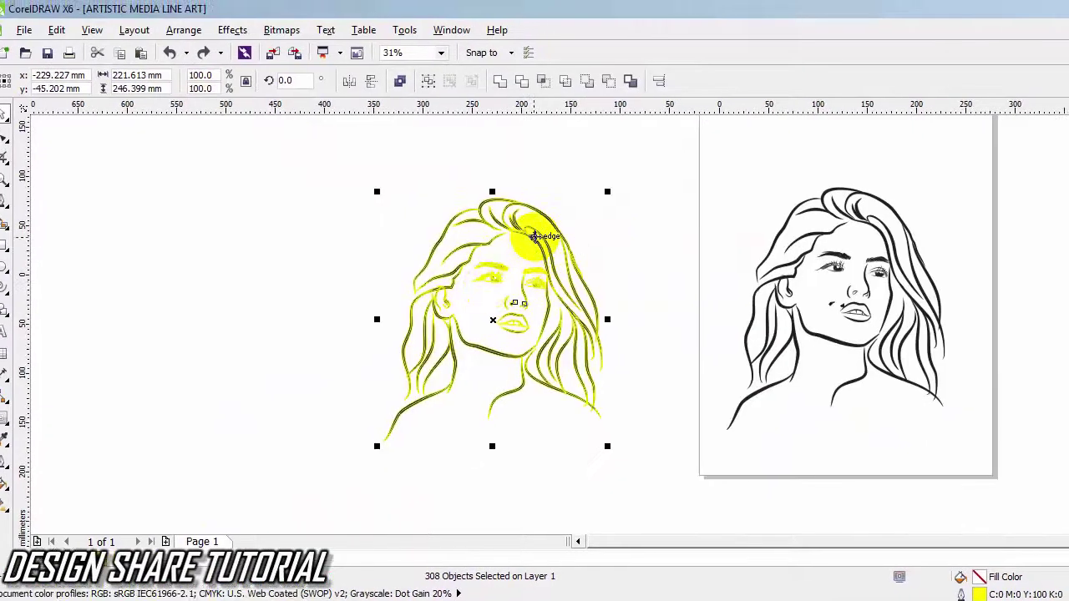
click(554, 180)
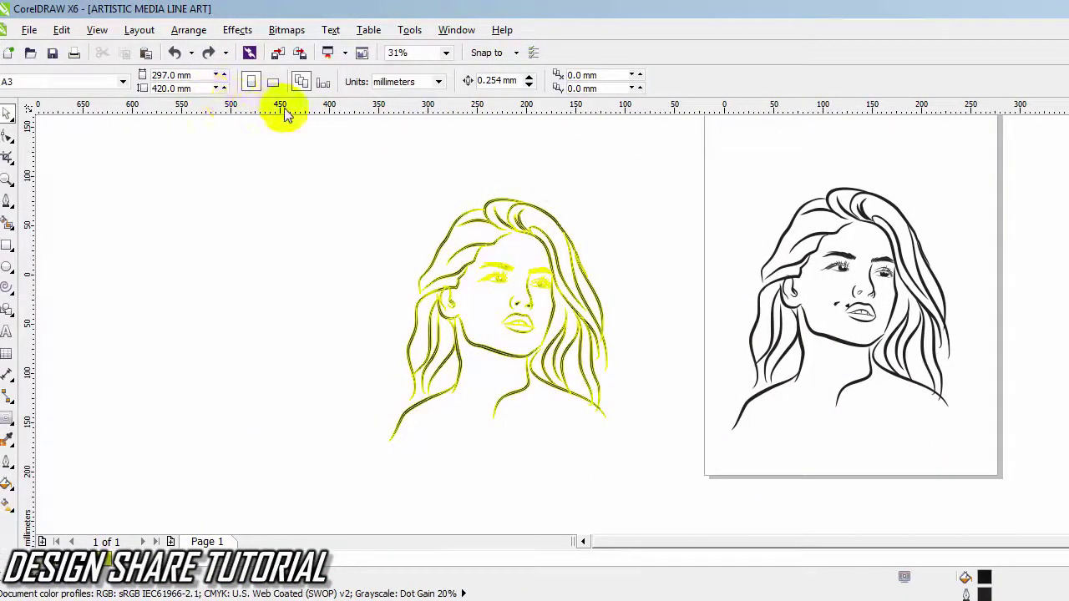
Step: Begin a new object search from the Find Wizard that looks for objects with Outline properties
click(62, 31)
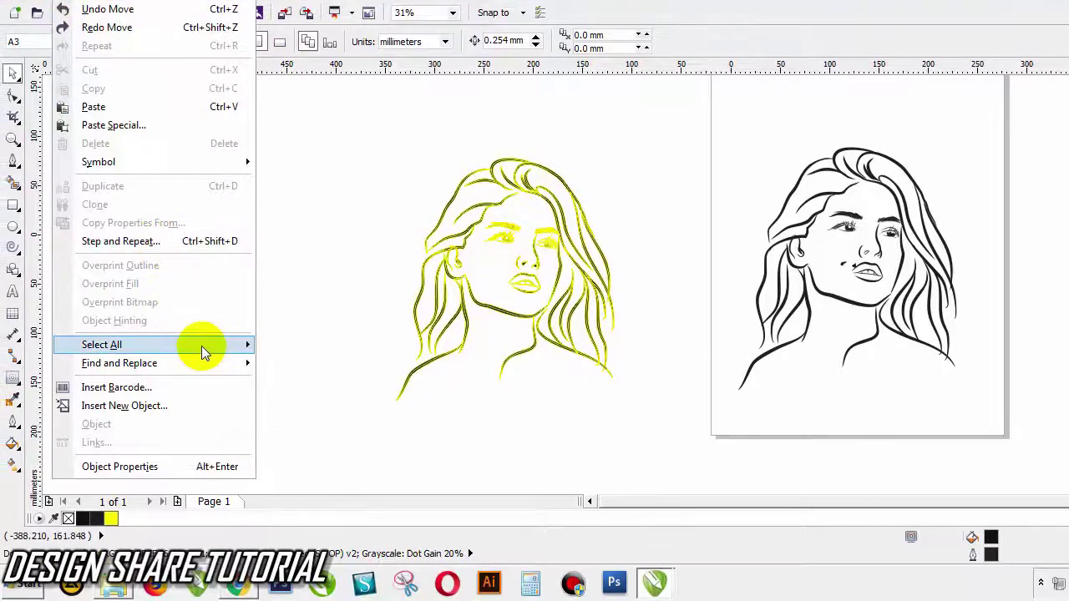
click(206, 348)
mouse_move(210, 362)
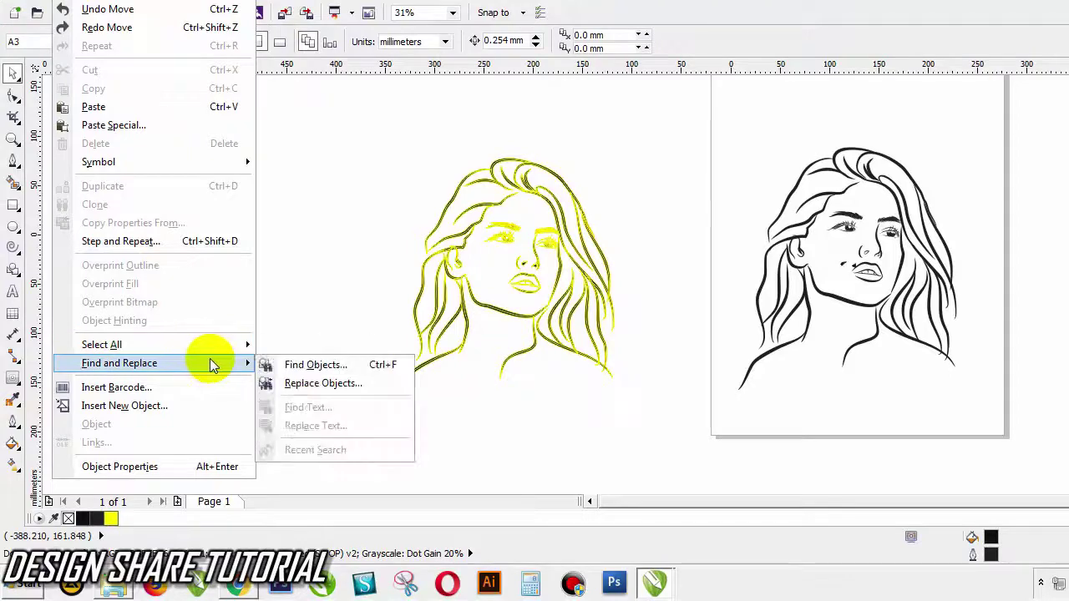
click(316, 365)
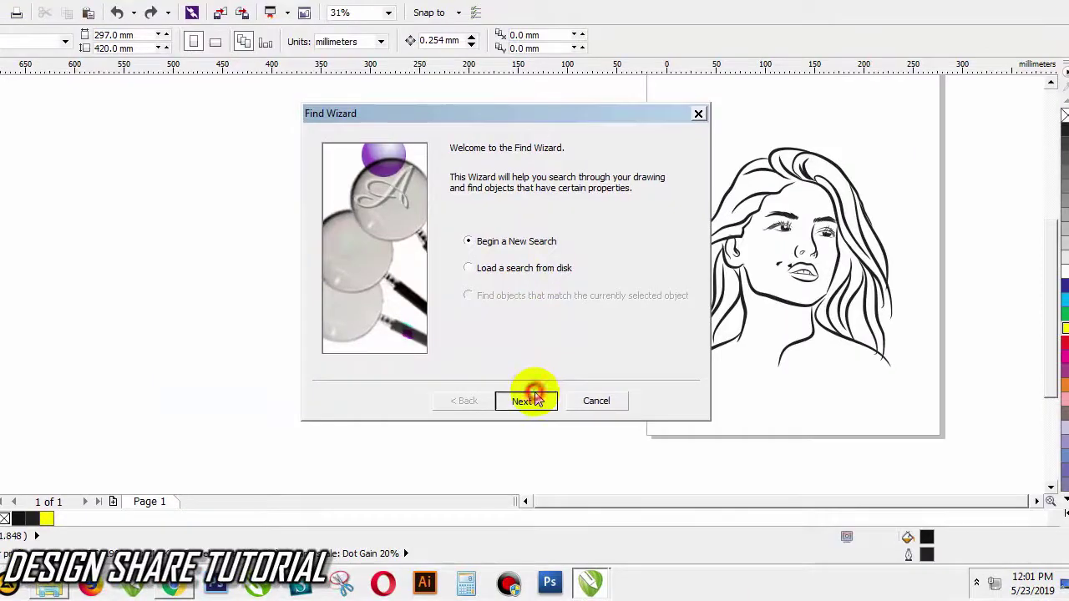
click(534, 400)
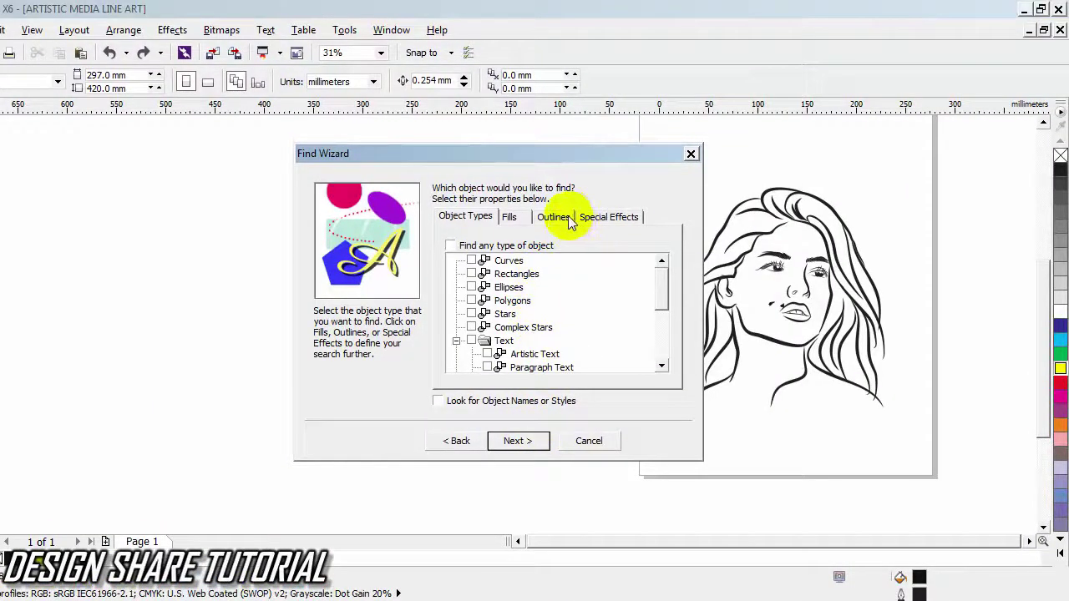
click(568, 218)
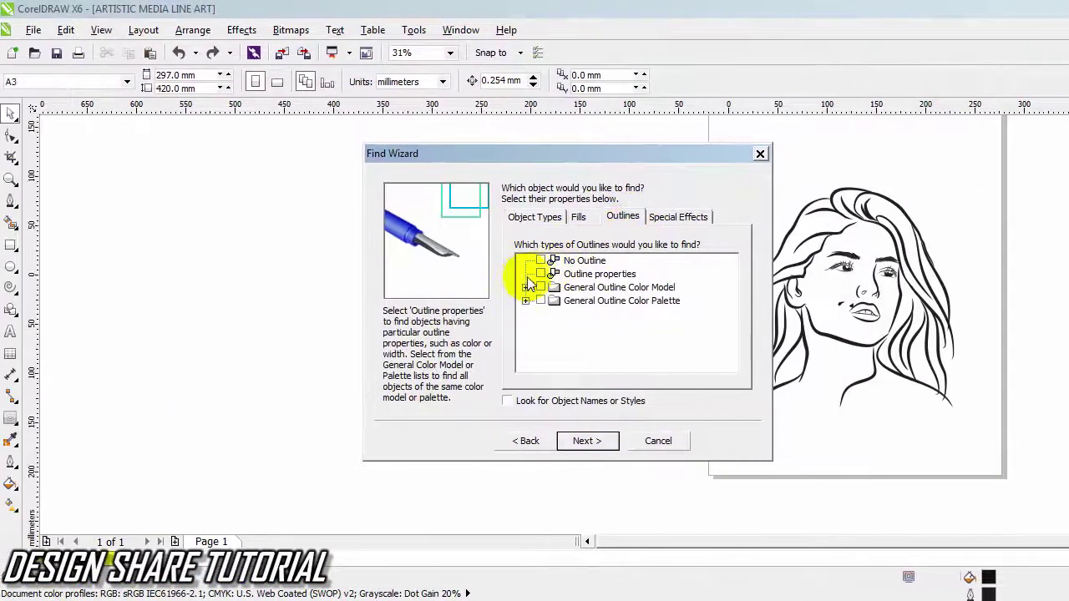
click(539, 274)
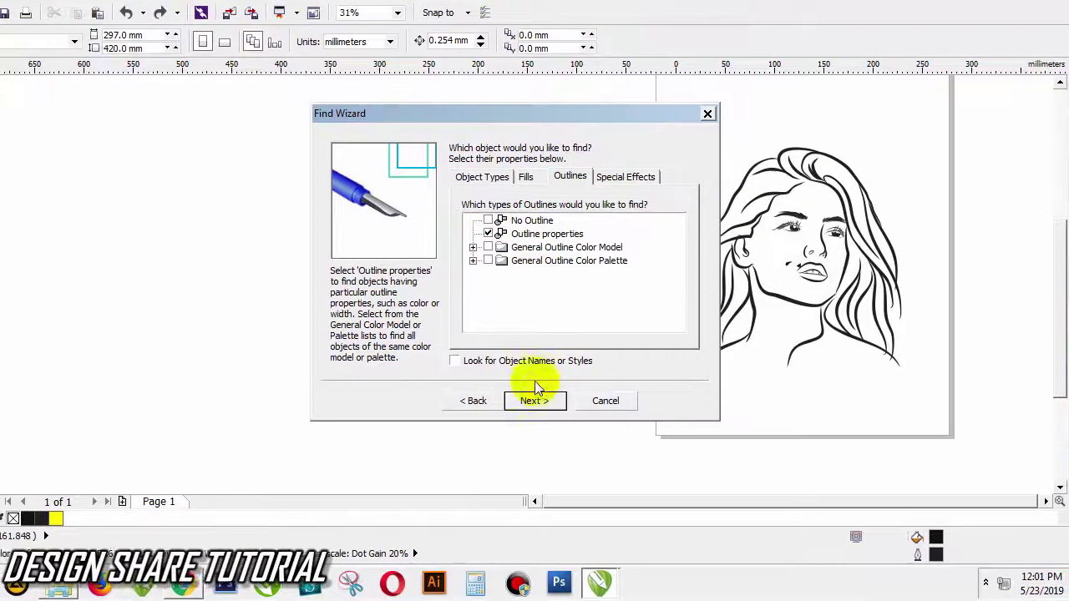
Step: Complete the search with Any Outline, select every found object in the drawing and close the search
click(535, 395)
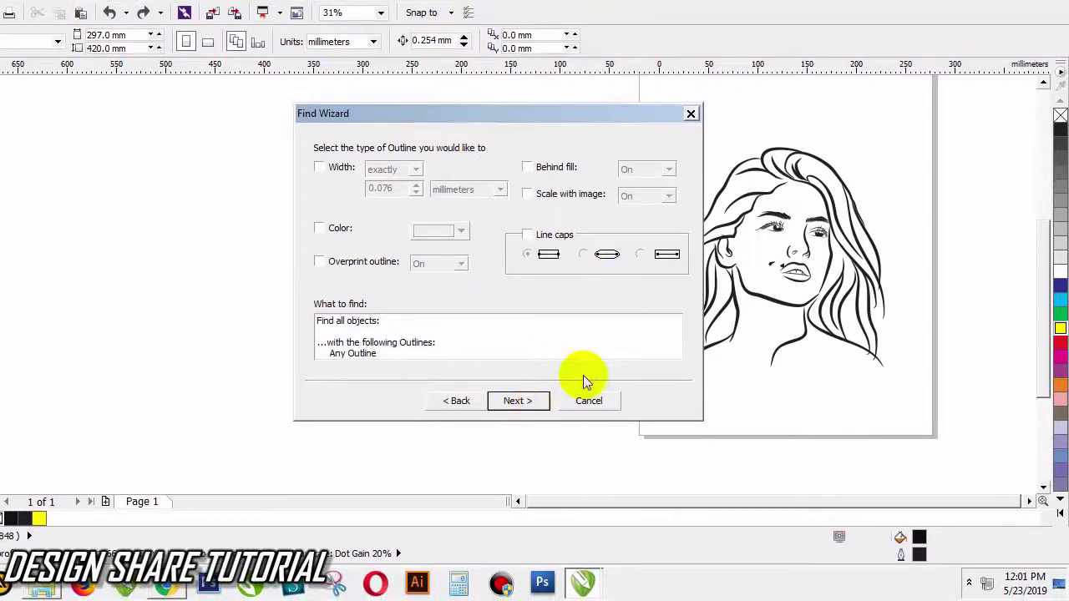
click(532, 402)
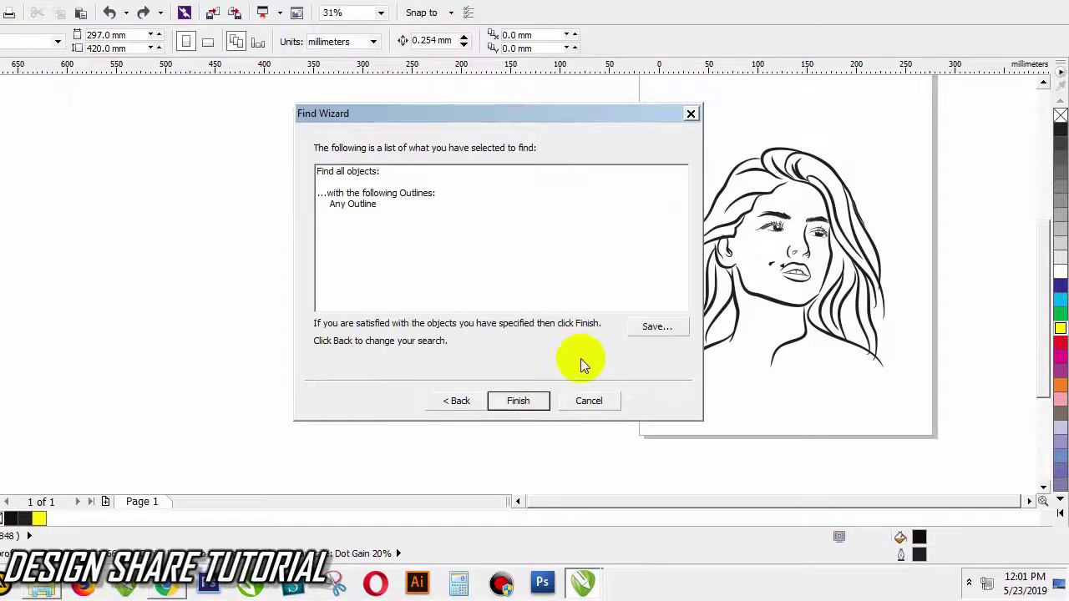
click(535, 401)
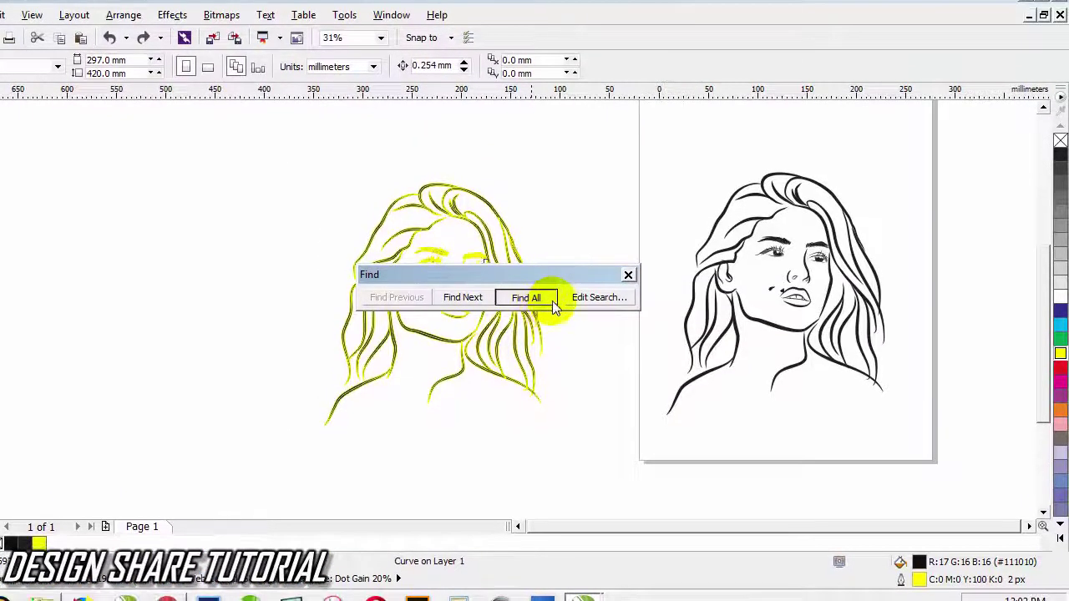
click(526, 301)
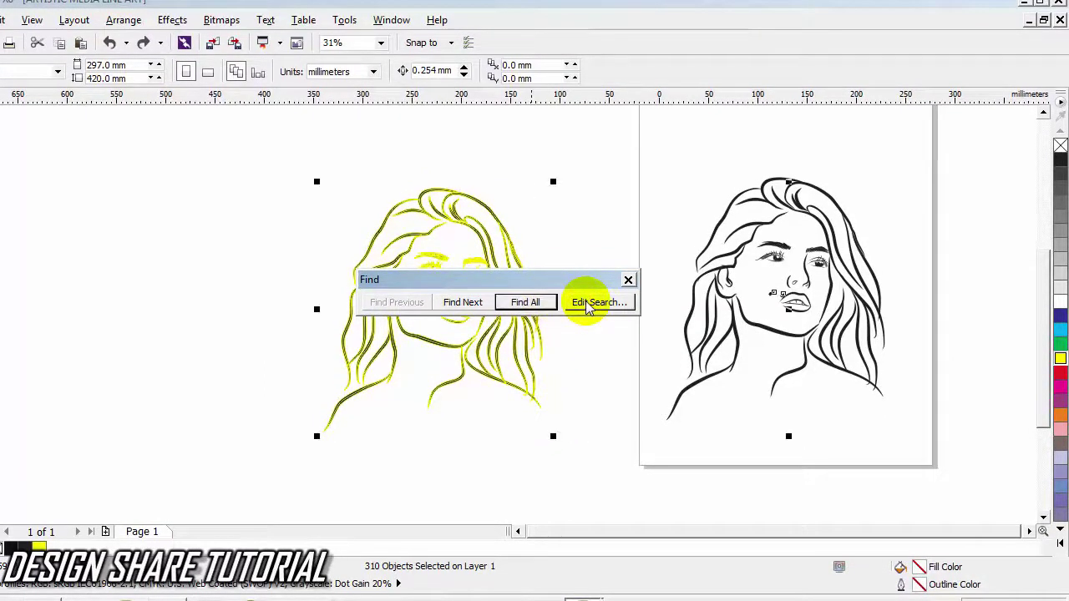
click(628, 292)
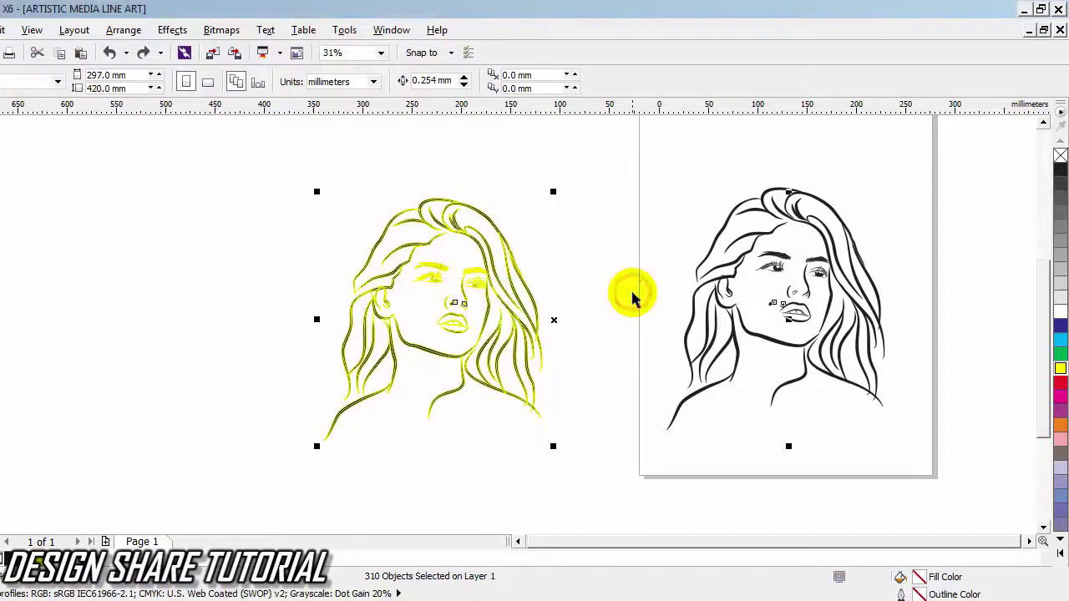
Step: Delete all the found outlined objects, undo the deletion and check the restored strokes up close
key(Delete)
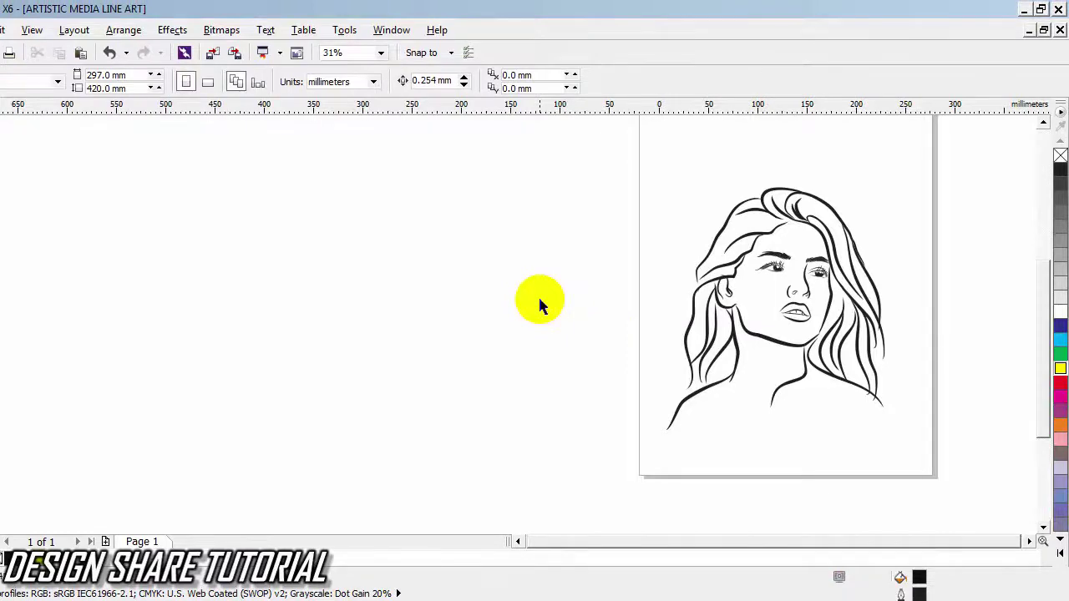
key(ctrl+z)
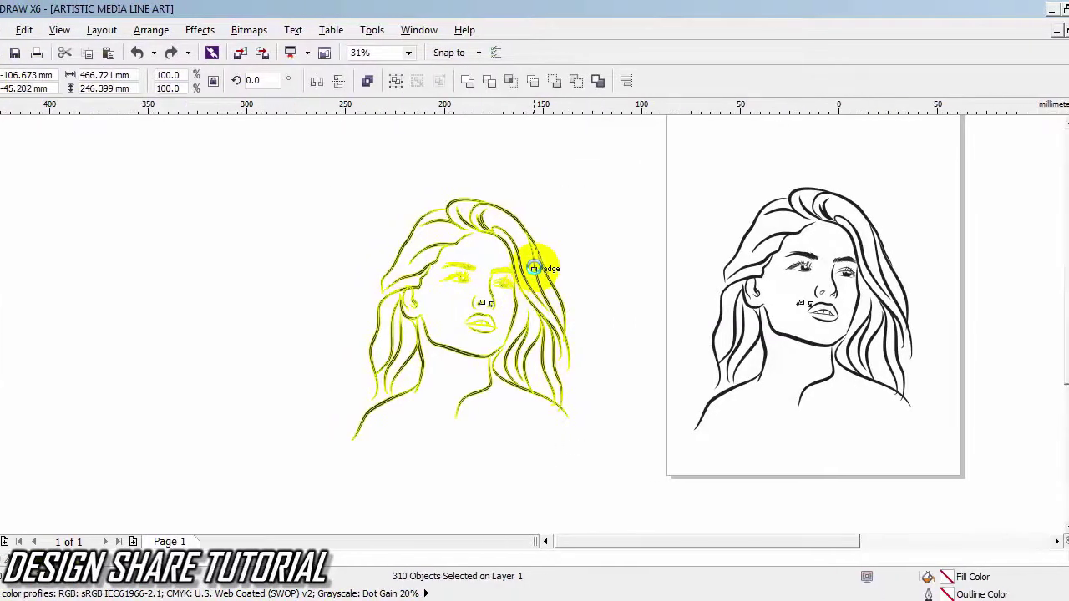
scroll(512, 265, up, 1)
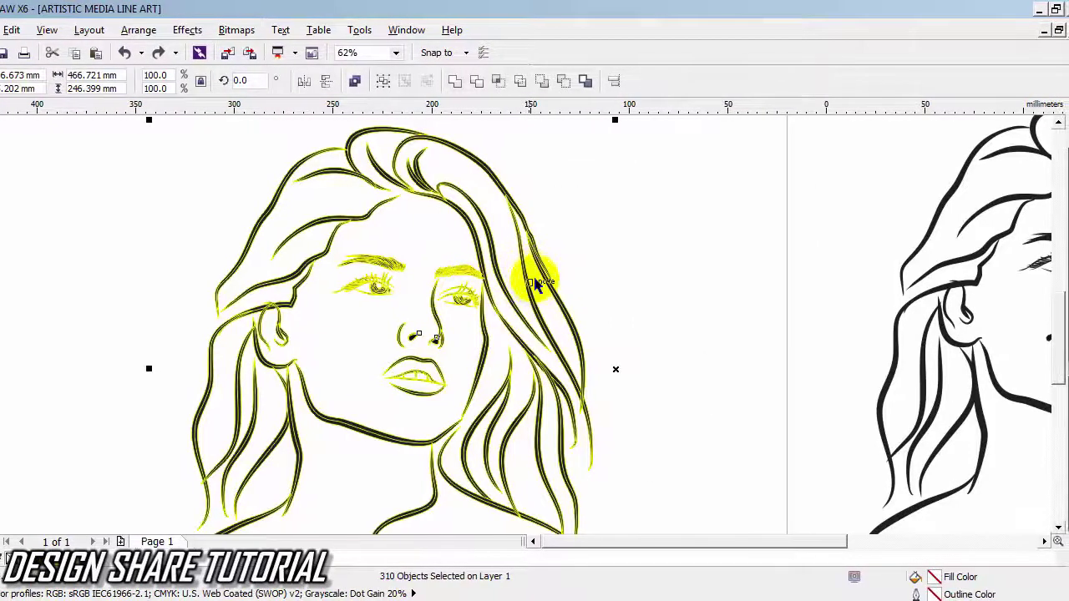
scroll(536, 289, down, 1)
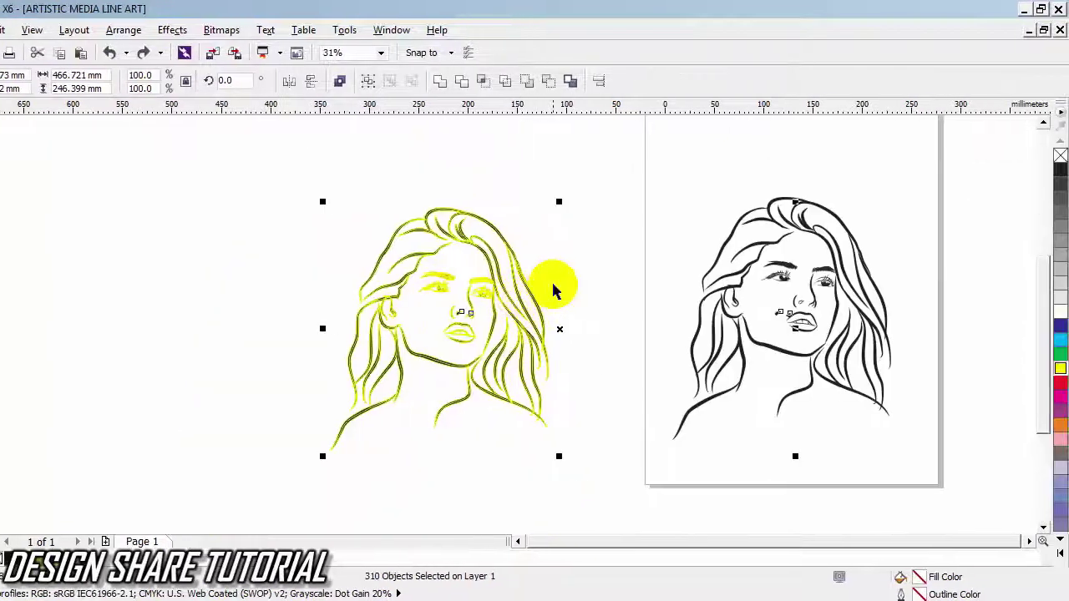
scroll(566, 348, up, 1)
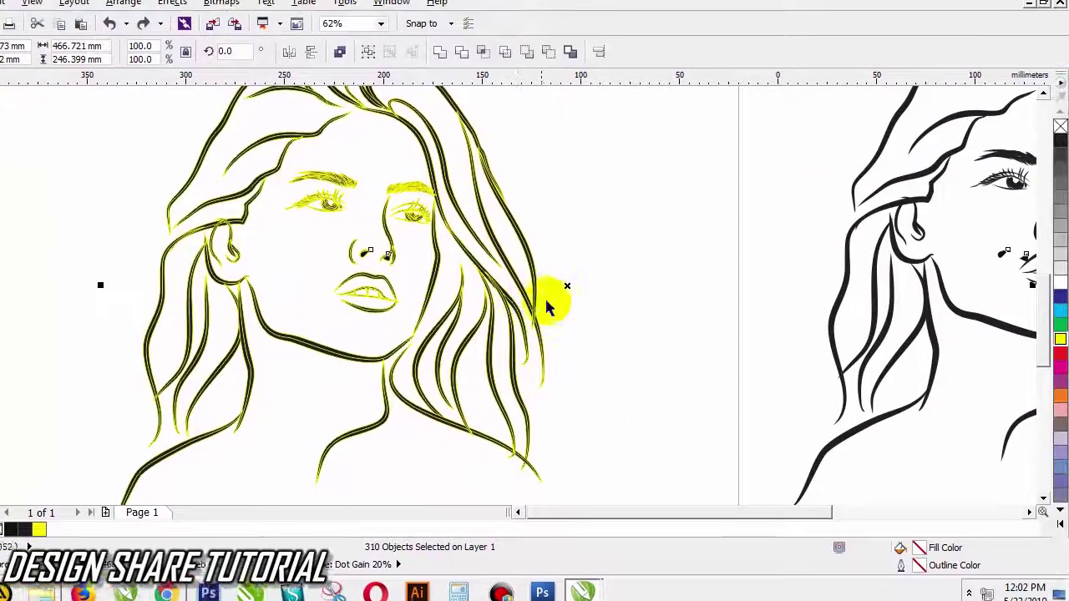